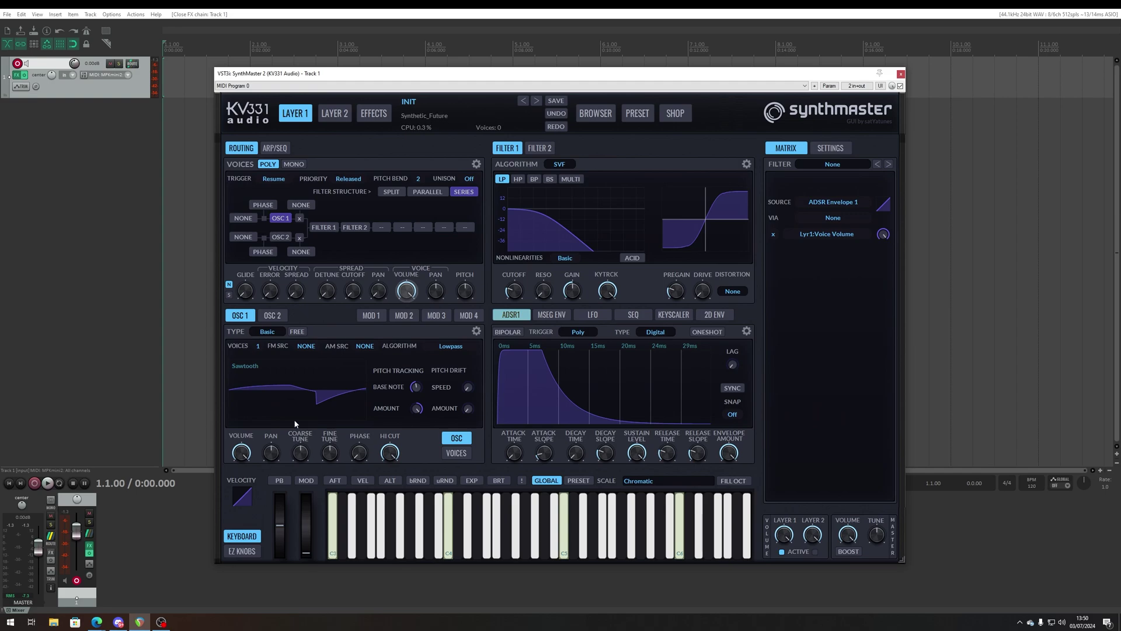
Set Oscillator 1's waveform to Sine and its FM source to Modulator 1
left_click(257, 367)
left_click(318, 374)
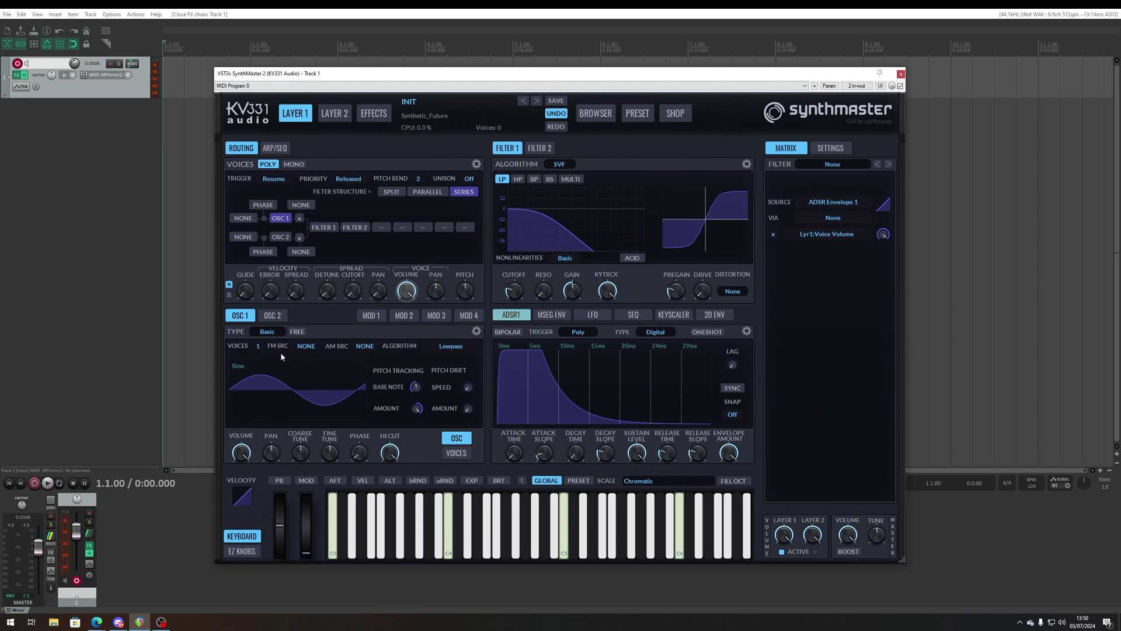
left_click(306, 348)
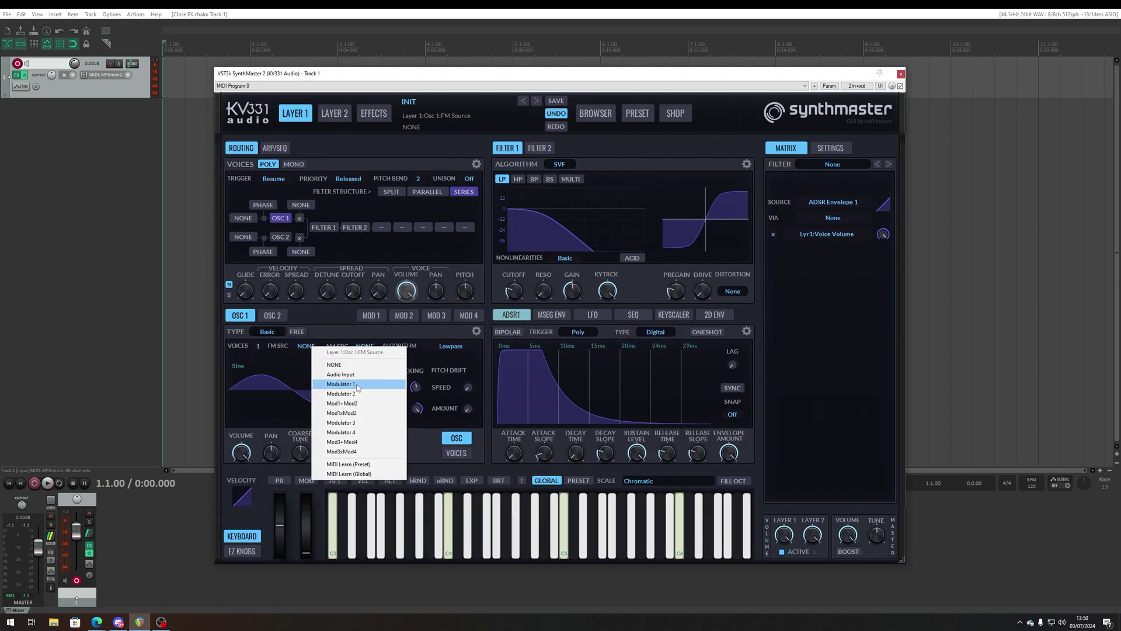
left_click(358, 386)
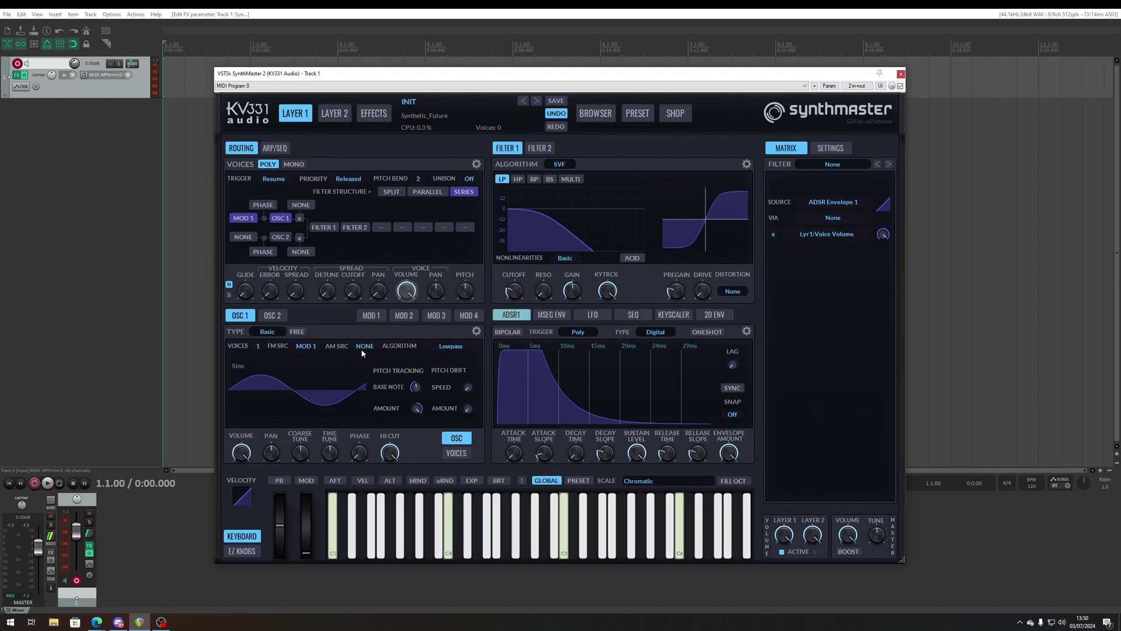
Lower Modulator 1's coarse tune to -1 octave
left_click(369, 315)
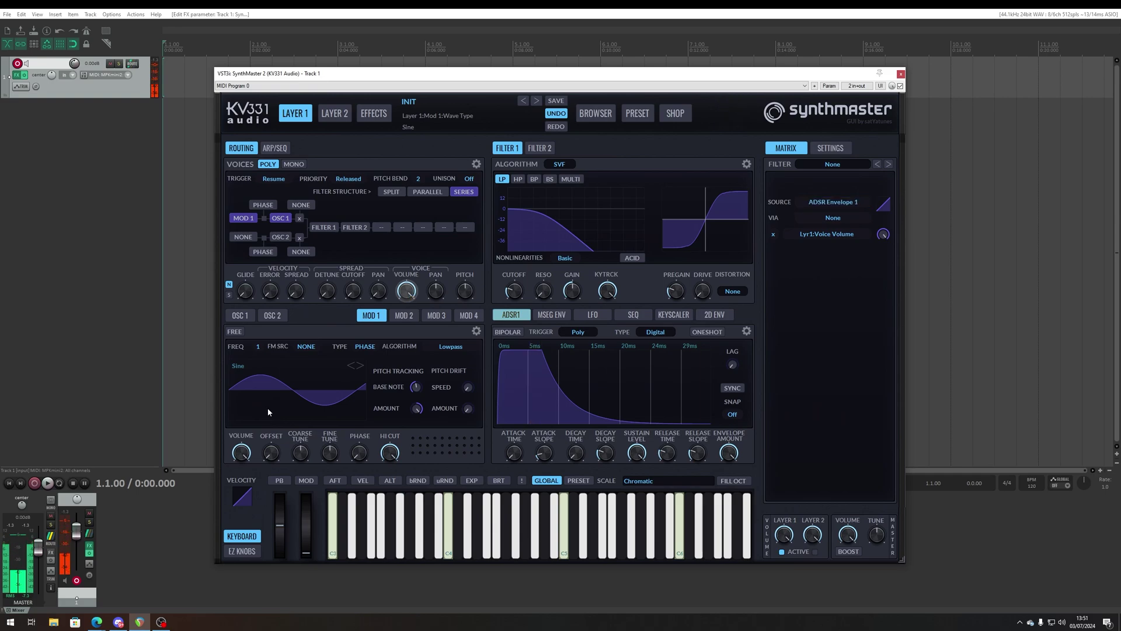
left_click_drag(300, 454, 304, 460)
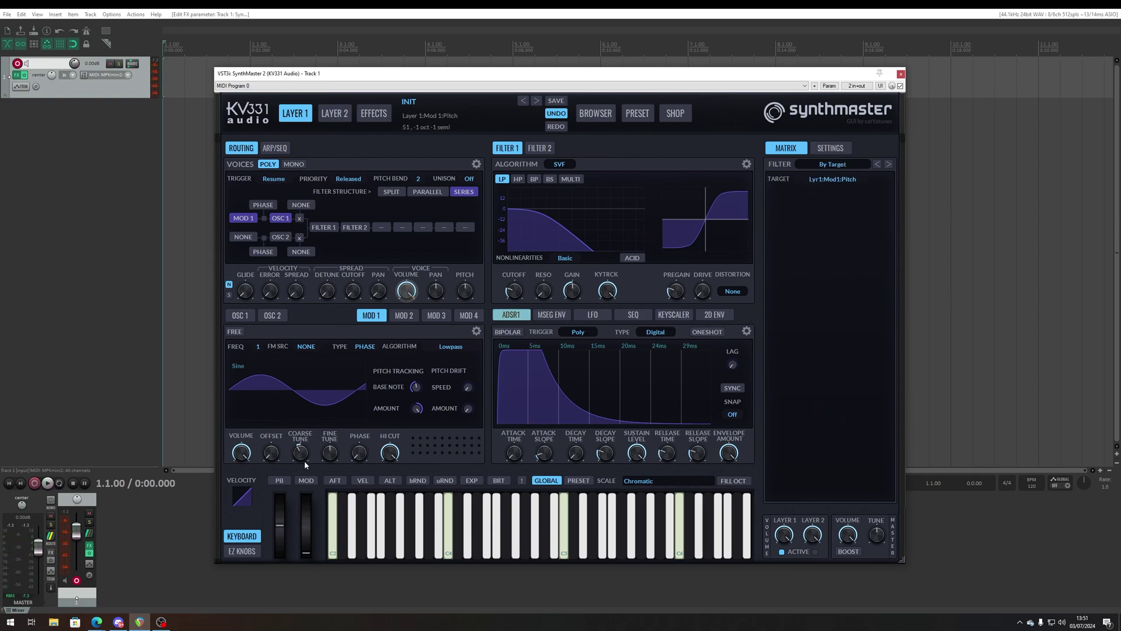
left_click_drag(304, 461, 305, 459)
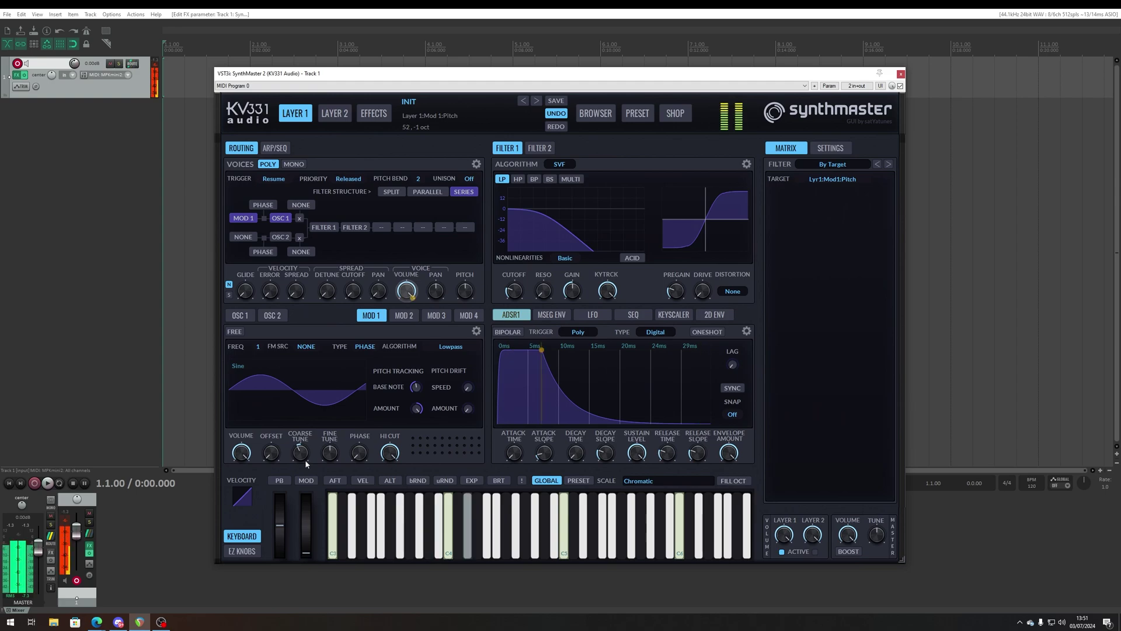
Bring Modulator 1's volume down to 0 and add ADSR Envelope 2 as its modulation source
left_click(238, 458)
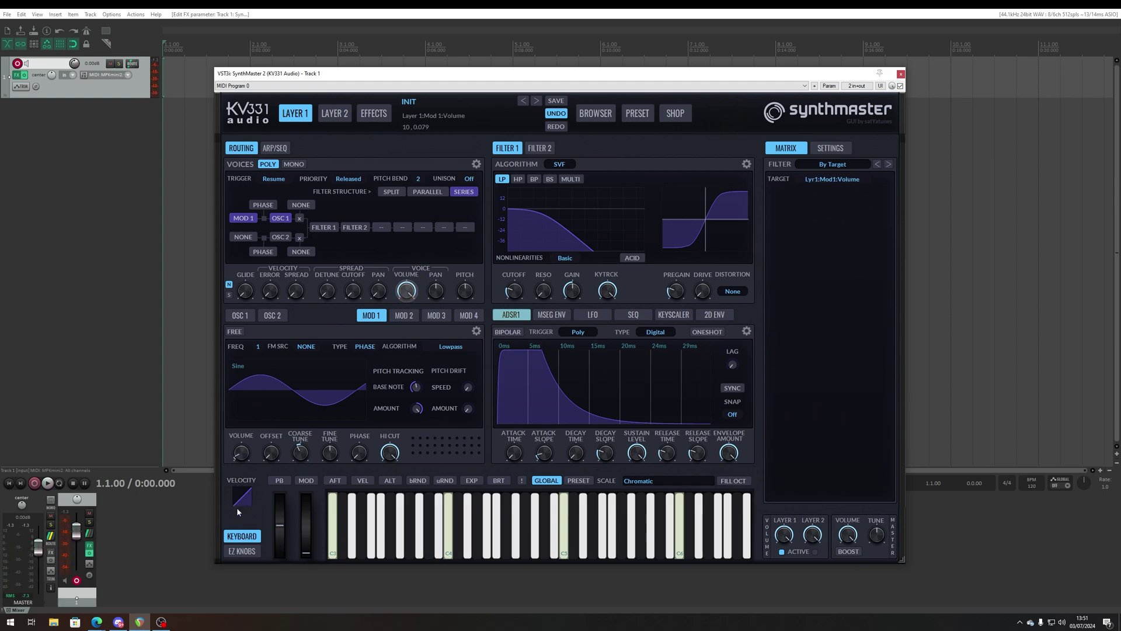
right_click(245, 455)
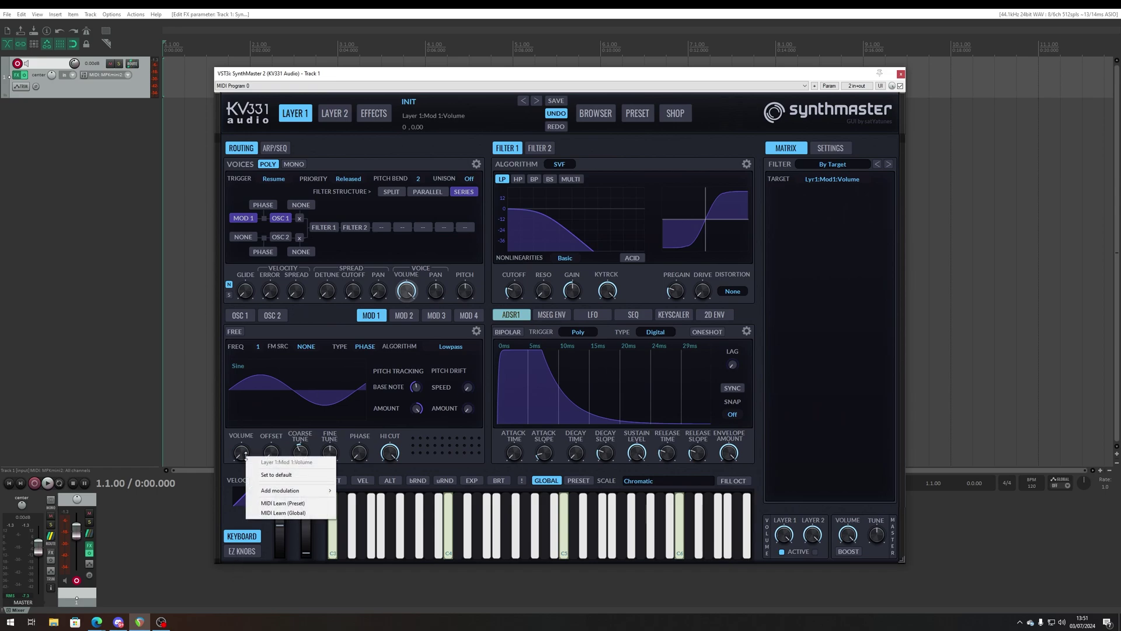
mouse_move(292, 491)
mouse_move(377, 533)
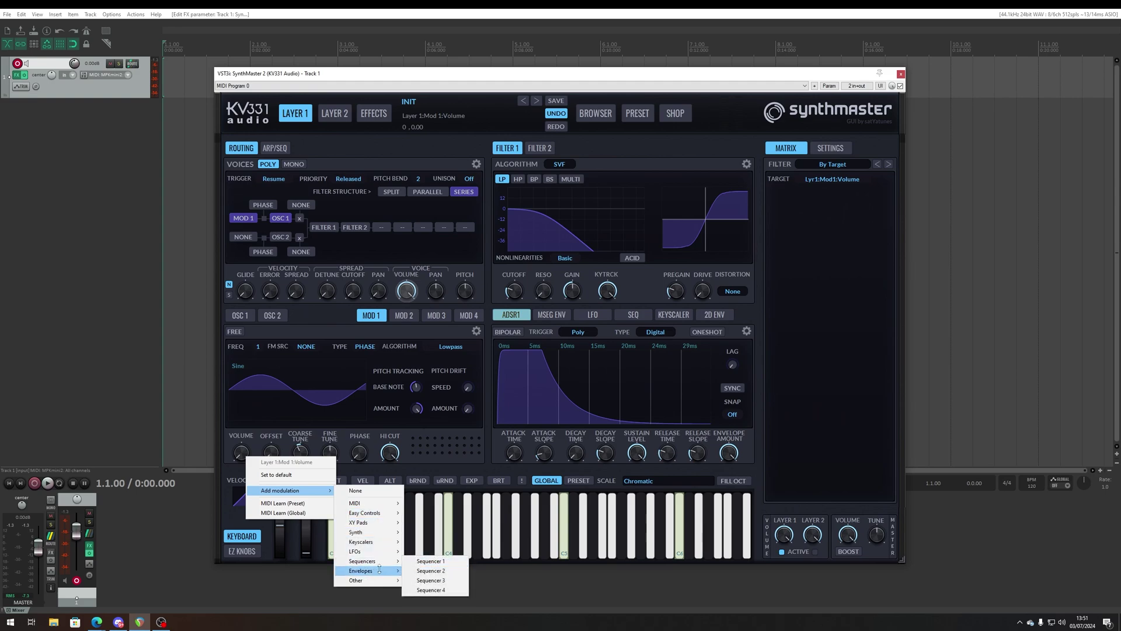
mouse_move(375, 571)
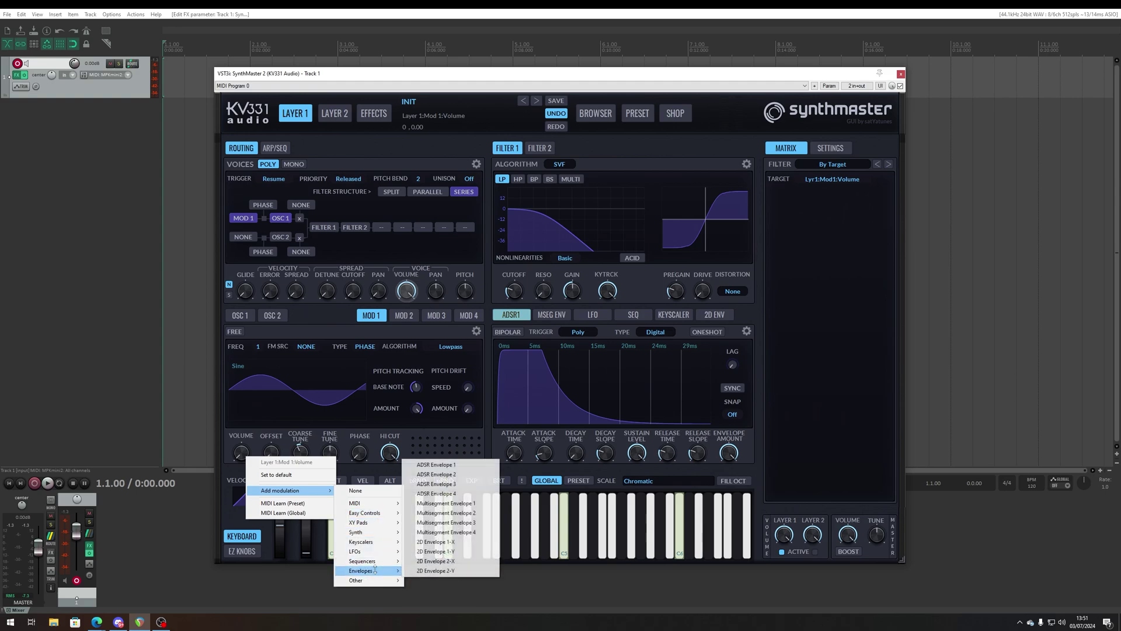
left_click(476, 474)
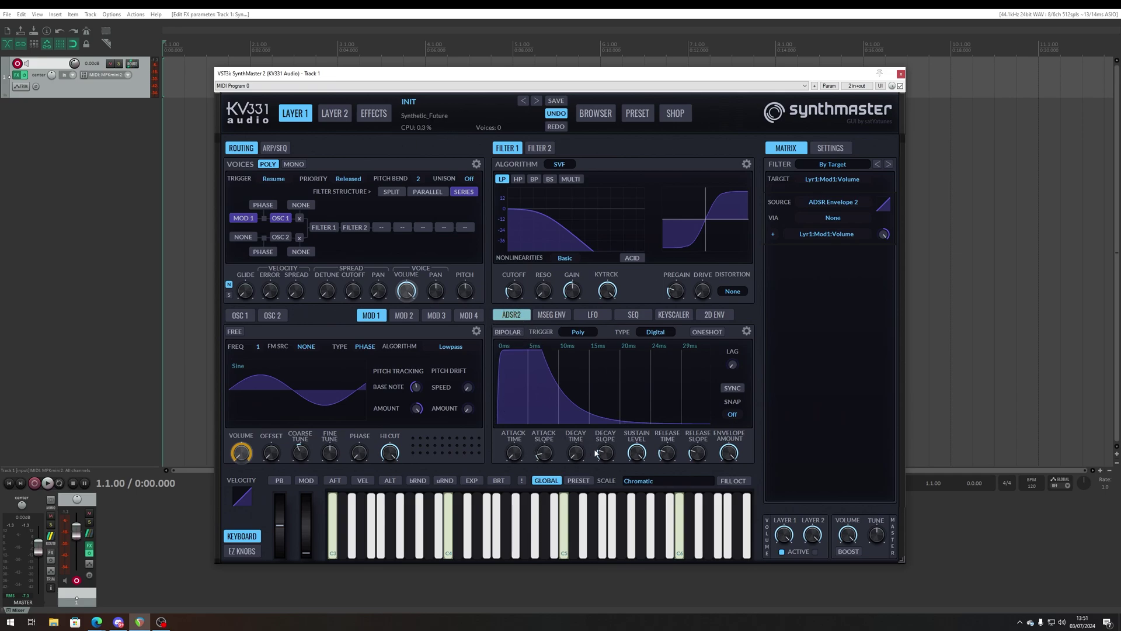
Lower ADSR Envelope 2's sustain level to its minimum and set its decay time to 335 ms
left_click_drag(636, 453, 634, 471)
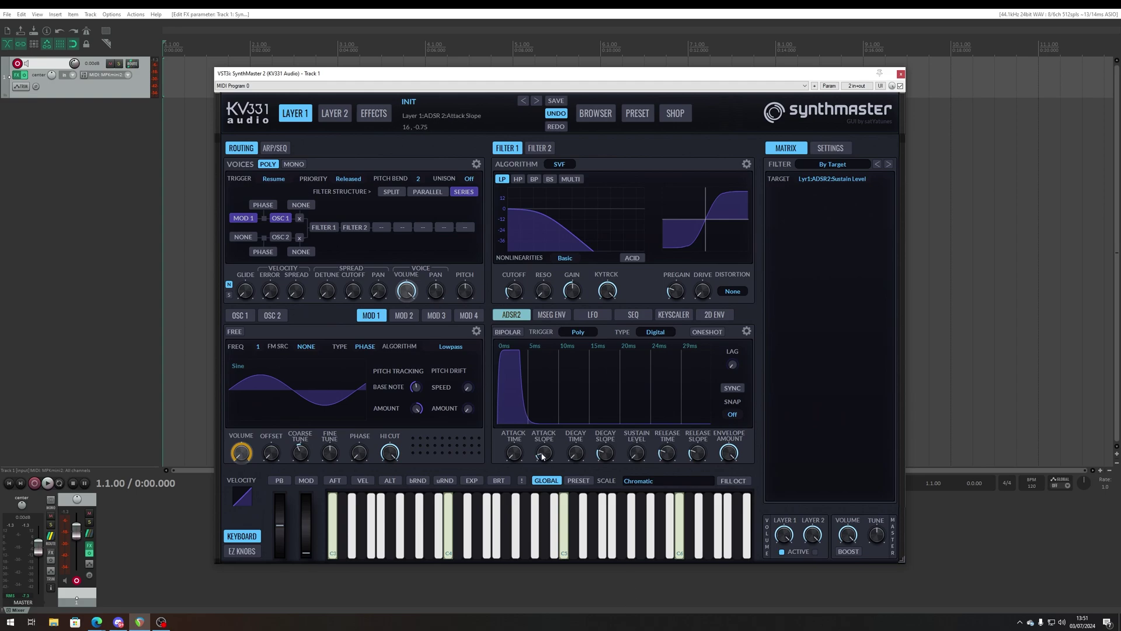
left_click_drag(548, 457, 577, 428)
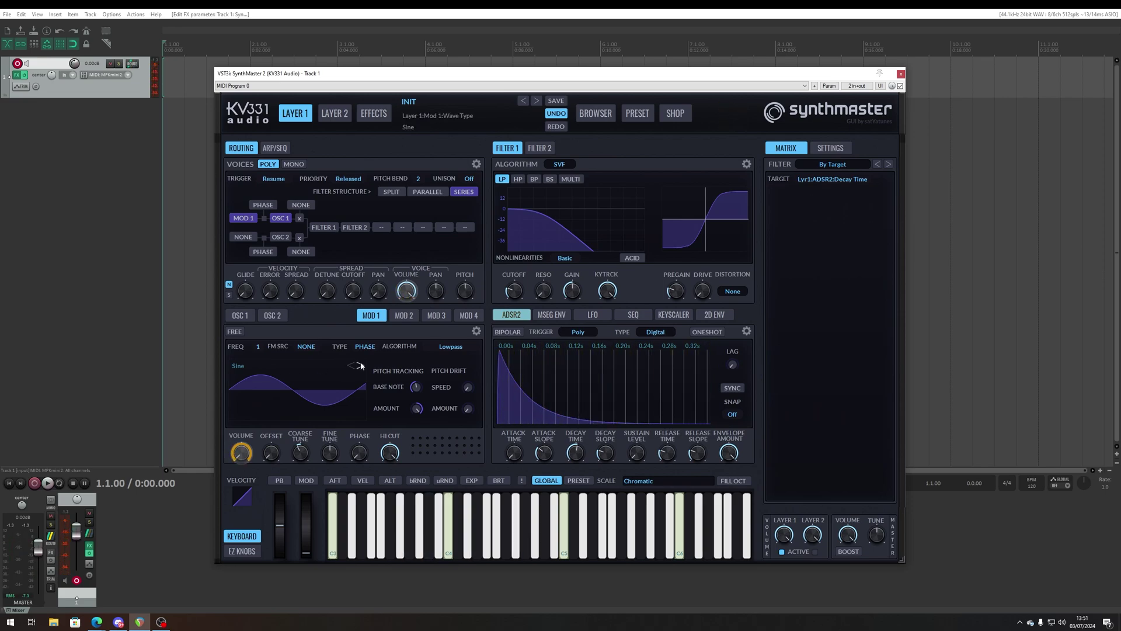
Step Modulator 1's waveform through Square and Sawtooth to Pulse to compare the sounds
left_click(362, 368)
left_click(362, 368)
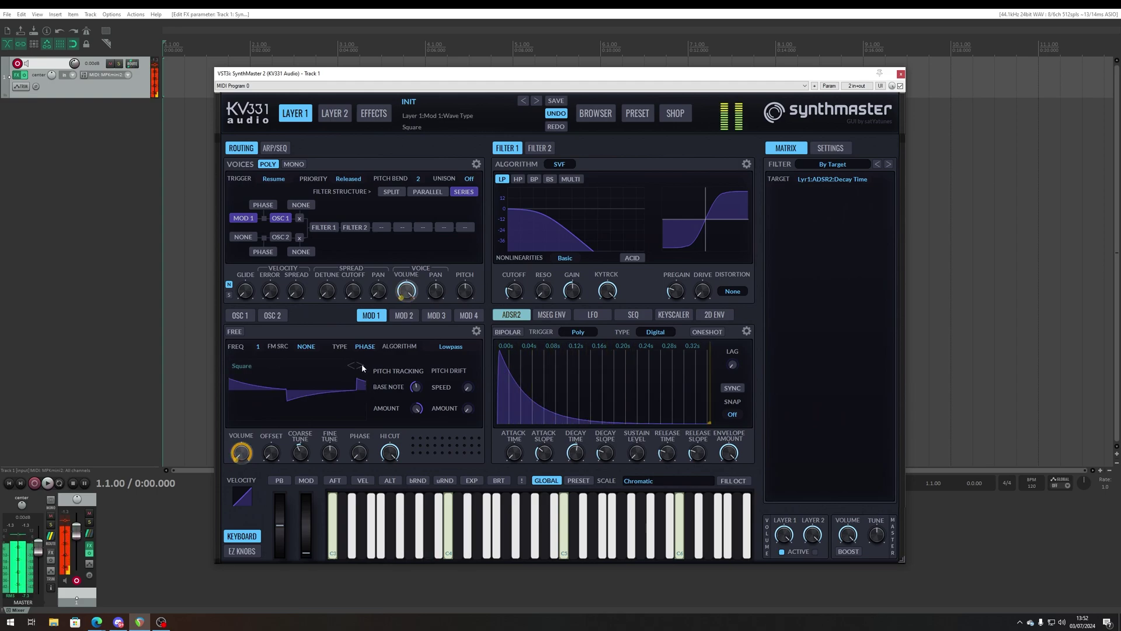
left_click(363, 367)
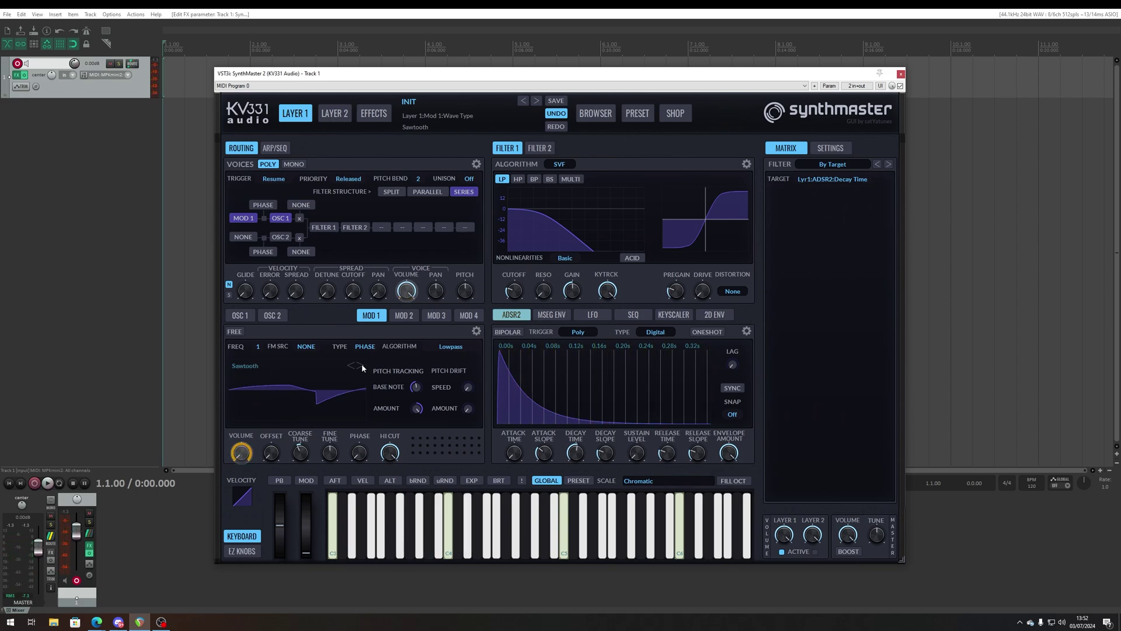
left_click(360, 366)
Load the single-cycle waveform Fr4 - Minimoog 2 into Modulator 1
left_click(240, 366)
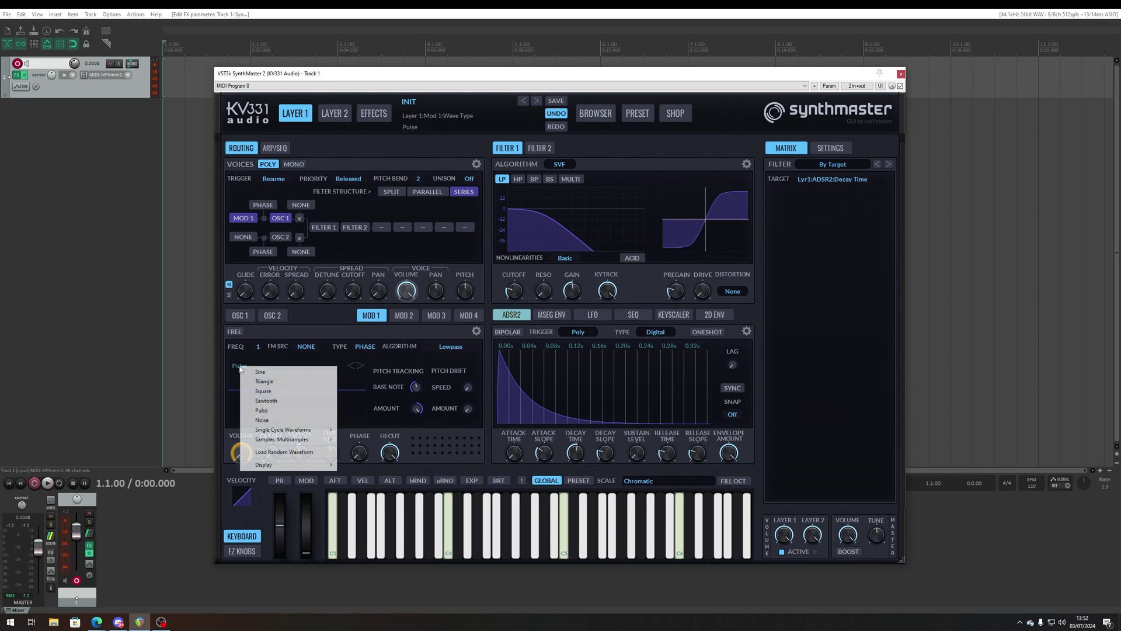
mouse_move(290, 430)
mouse_move(394, 172)
mouse_move(379, 413)
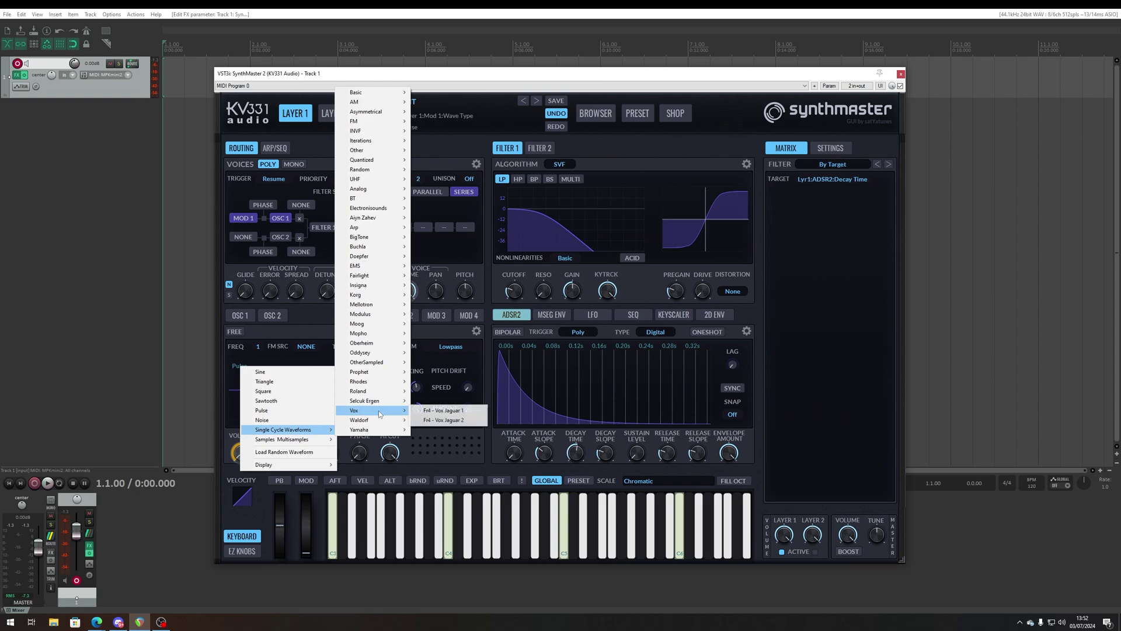
left_click(304, 453)
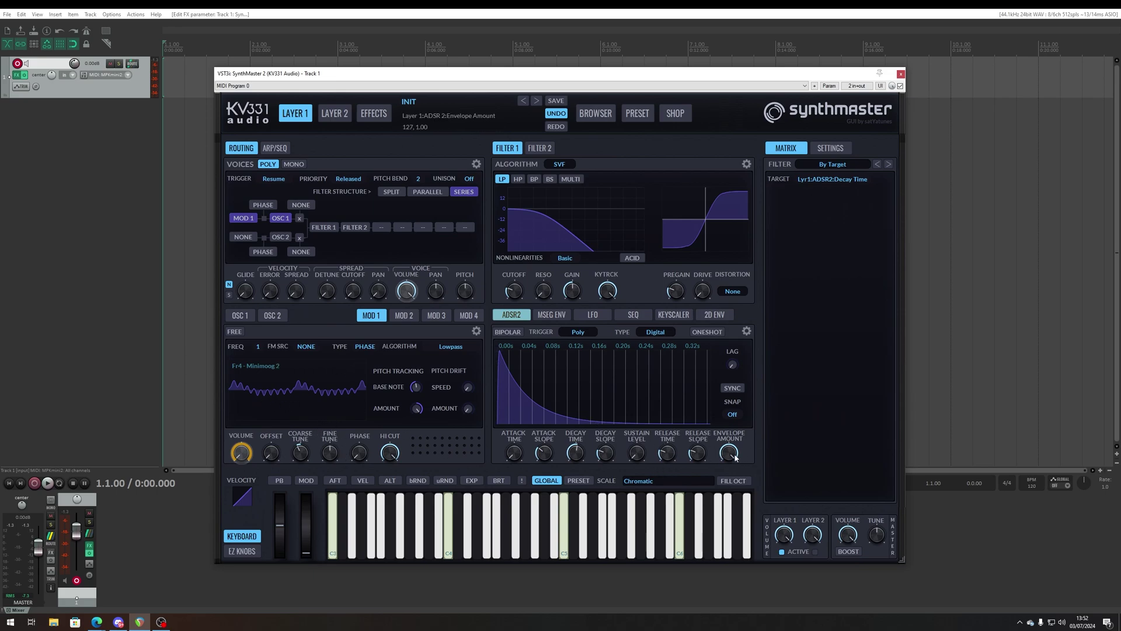
Reduce ADSR Envelope 2's envelope amount
left_click_drag(729, 452, 714, 470)
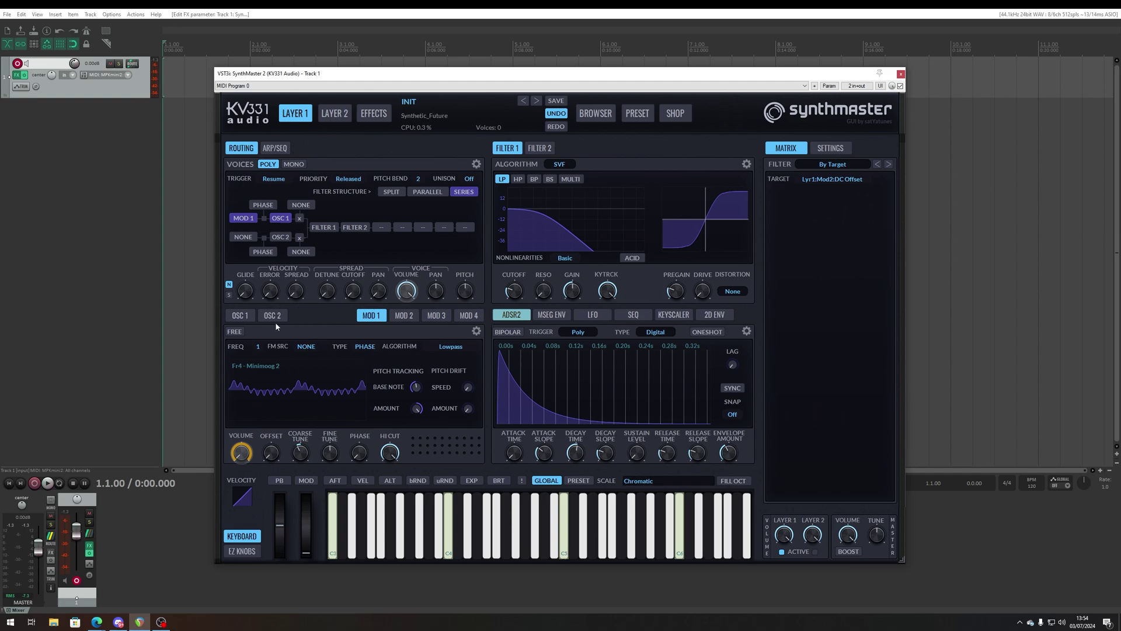
Try different FM sources on Modulator 1, including Mod1xMod2, and settle on Modulator 1 feeding itself
left_click(306, 347)
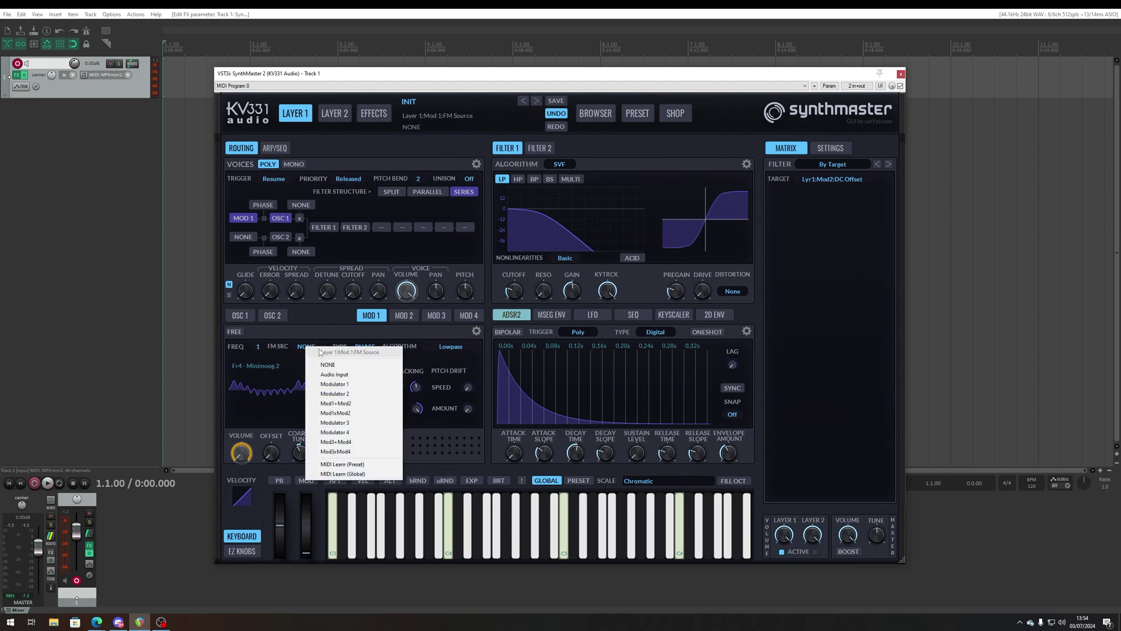
left_click(355, 385)
left_click(305, 349)
left_click(335, 445)
left_click(330, 366)
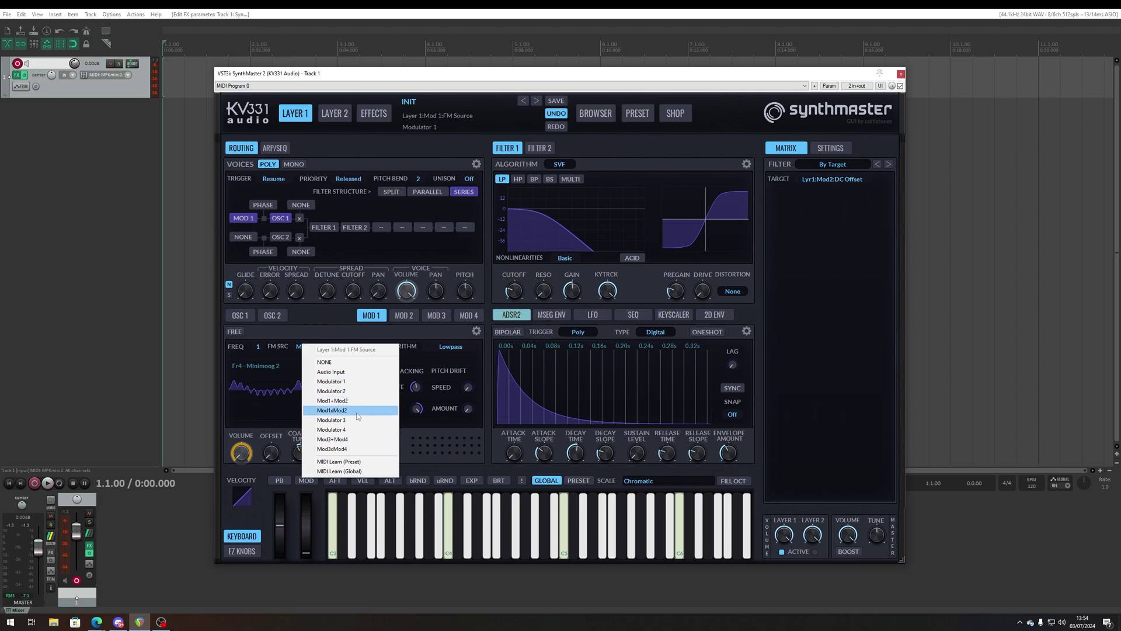
left_click(354, 410)
left_click(310, 347)
left_click(333, 374)
left_click(309, 348)
left_click(337, 384)
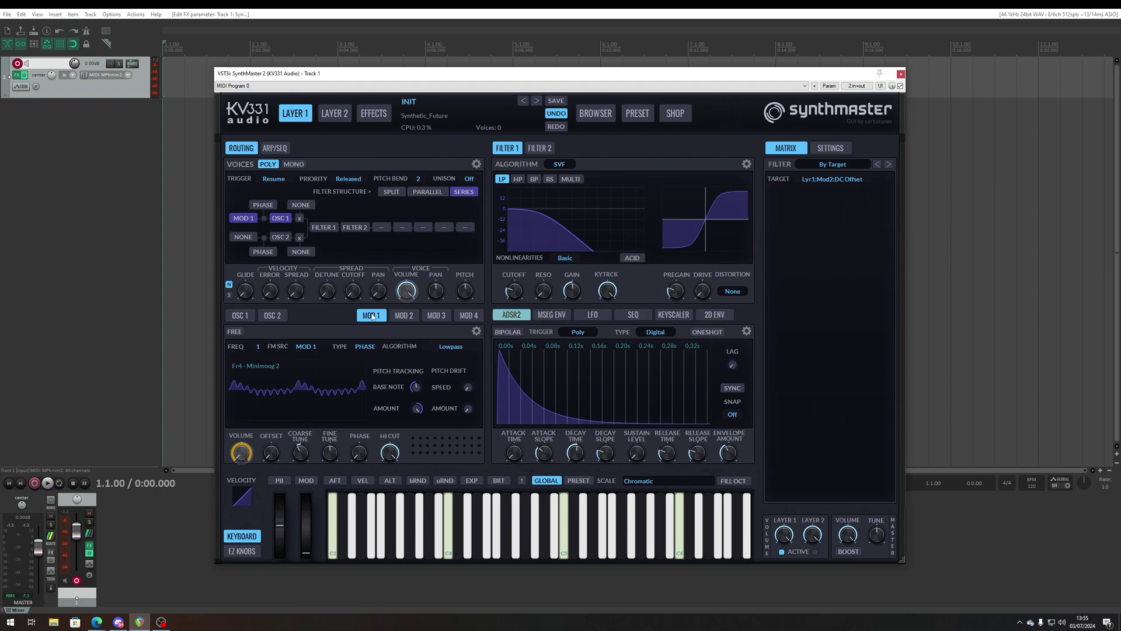
Reselect Modulator 1 as its own FM source and set its waveform to Sine
left_click(308, 349)
left_click(312, 349)
left_click(315, 349)
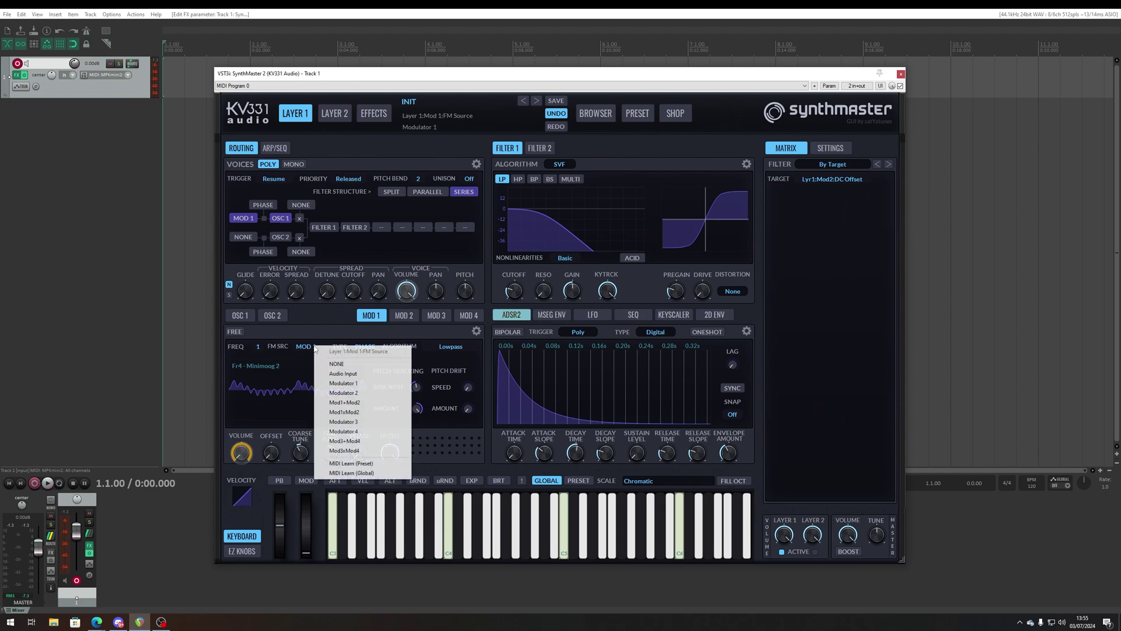
left_click(347, 384)
left_click(270, 368)
left_click(277, 376)
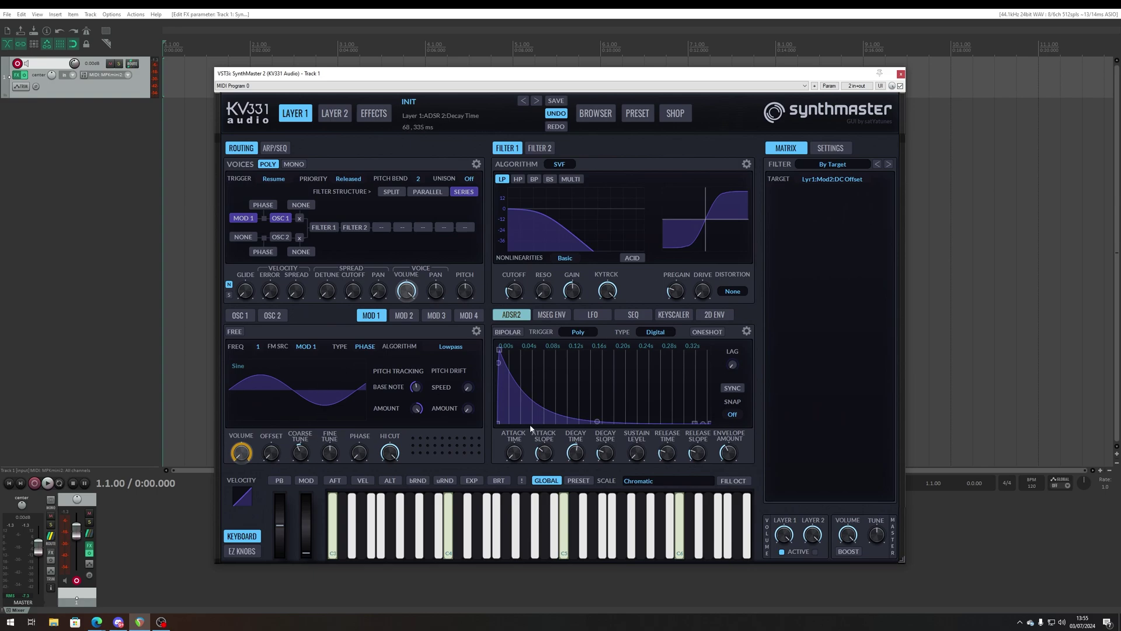
Clear all modulations from Modulator 1's volume and set the volume to about 0.18
right_click(245, 450)
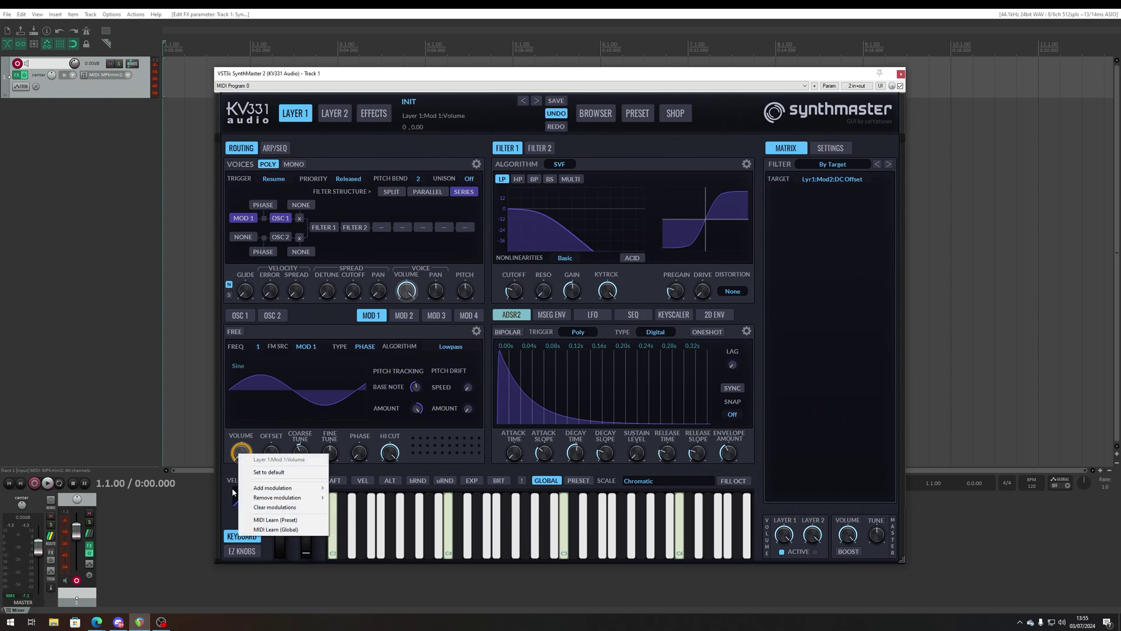
left_click(302, 506)
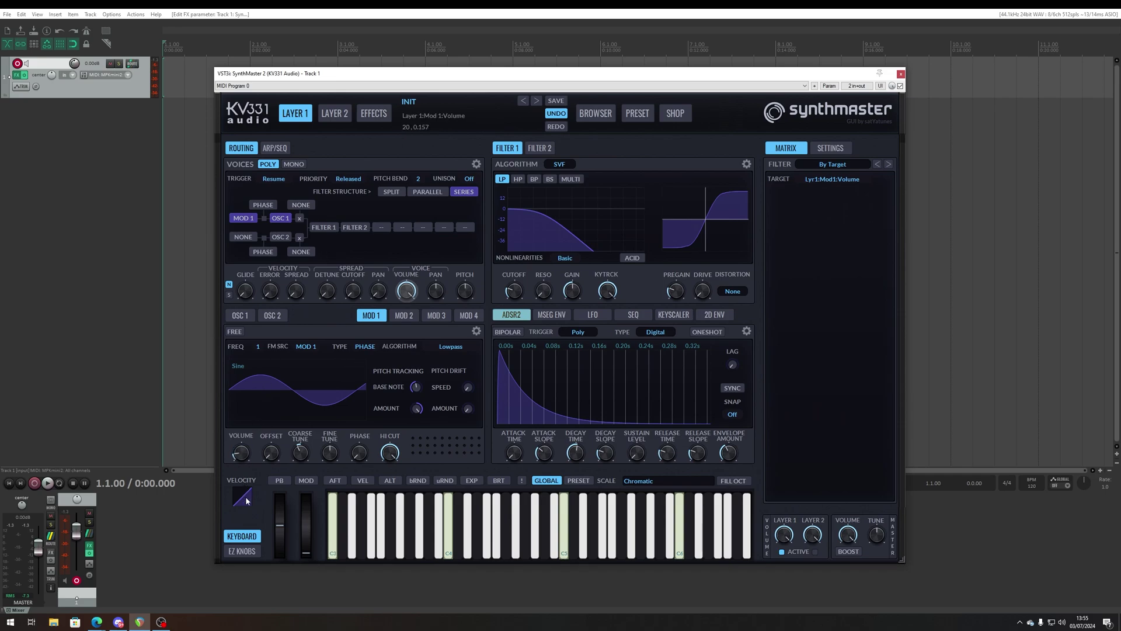
mouse_move(255, 456)
left_mouse_down()
mouse_move(250, 502)
mouse_move(256, 457)
left_mouse_up()
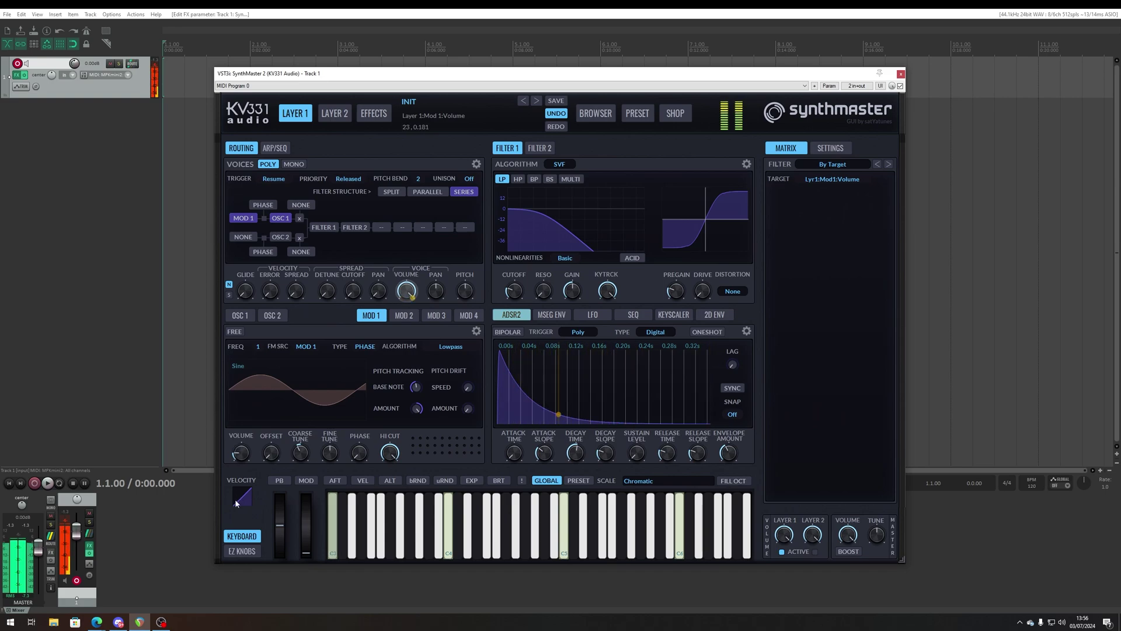
Switch Modulator 1's FM source to NONE and back to Modulator 1 to compare the feedback sound
left_click(307, 347)
left_click(329, 365)
left_click(306, 346)
left_click(326, 385)
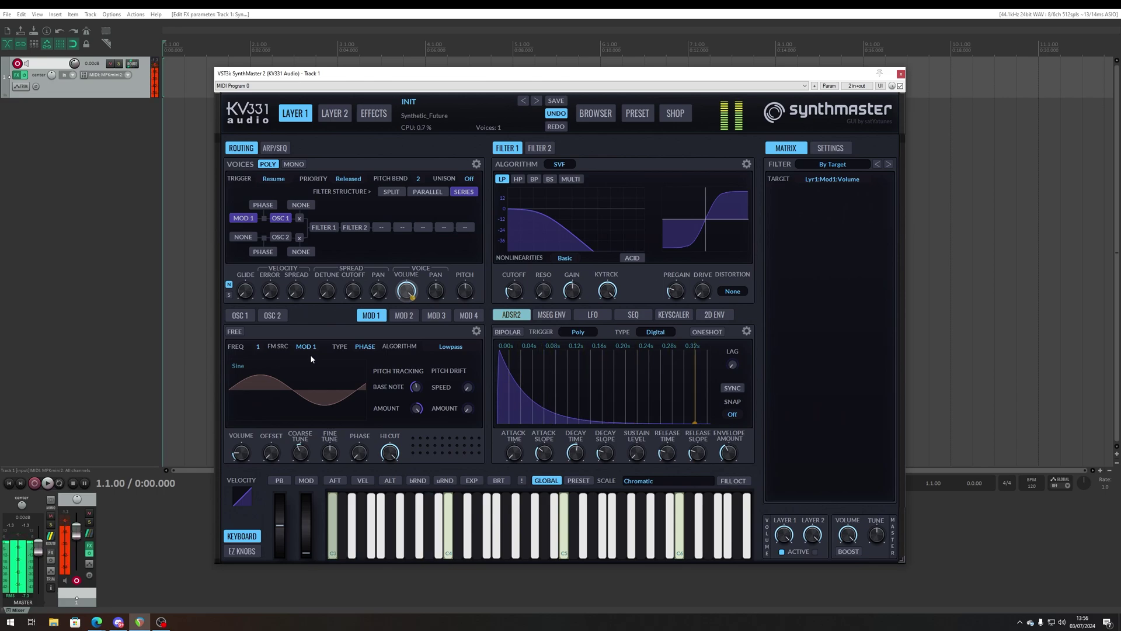
Raise Modulator 1's volume to about 0.3
mouse_move(243, 449)
left_click_drag(243, 448, 249, 439)
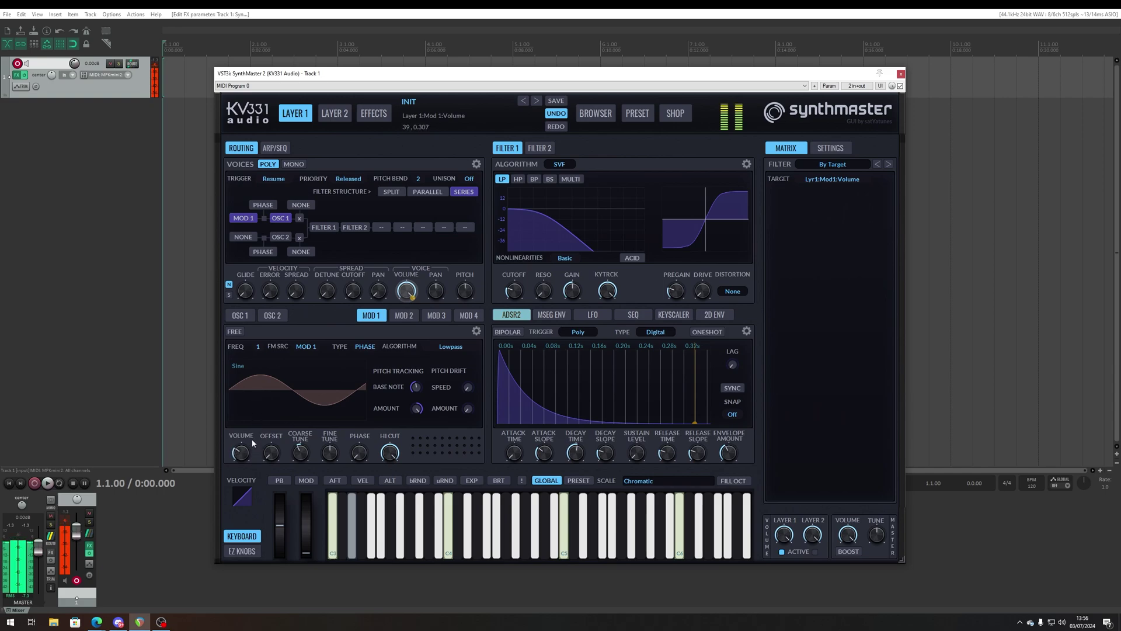
left_click_drag(255, 435, 256, 437)
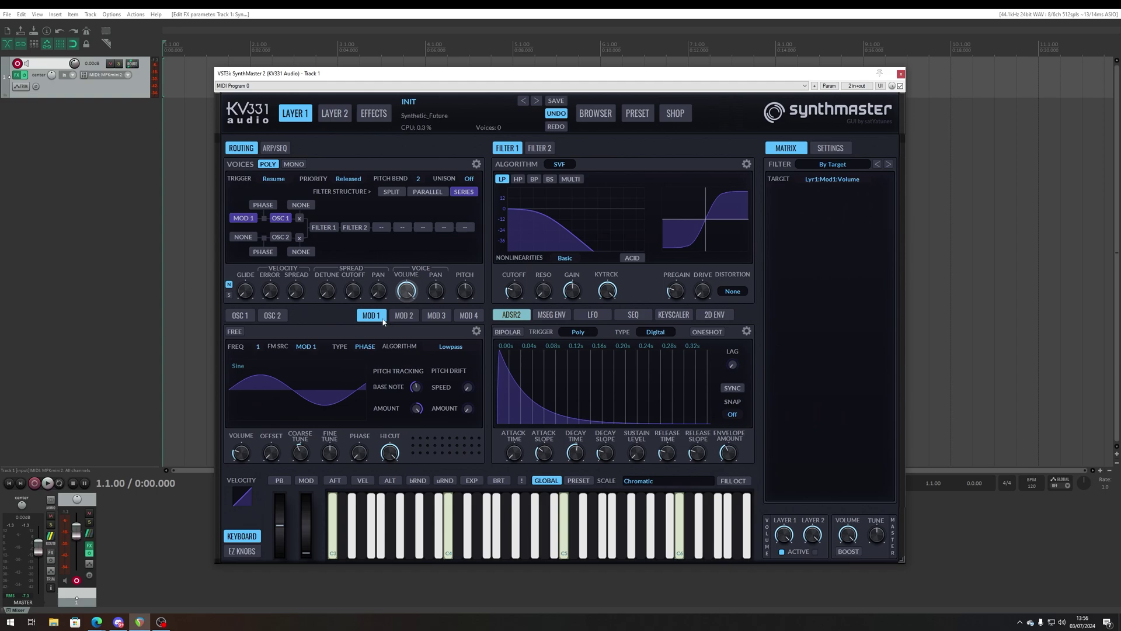
Set Modulator 1's FM source to NONE and Oscillator 1's FM source to Modulator 2
left_click(309, 348)
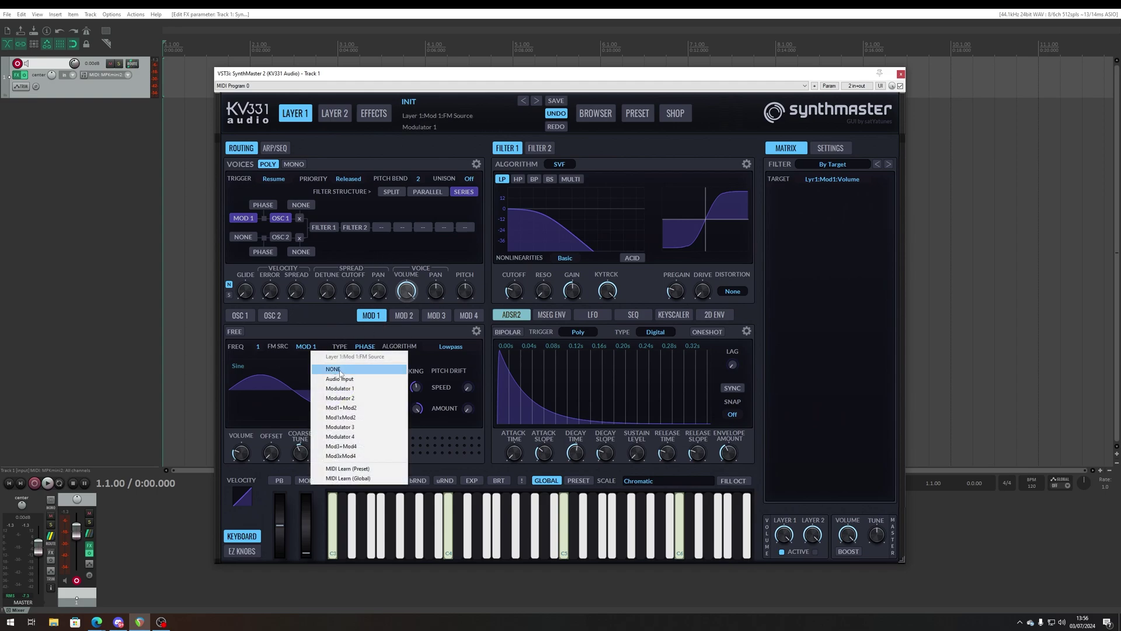
left_click(345, 370)
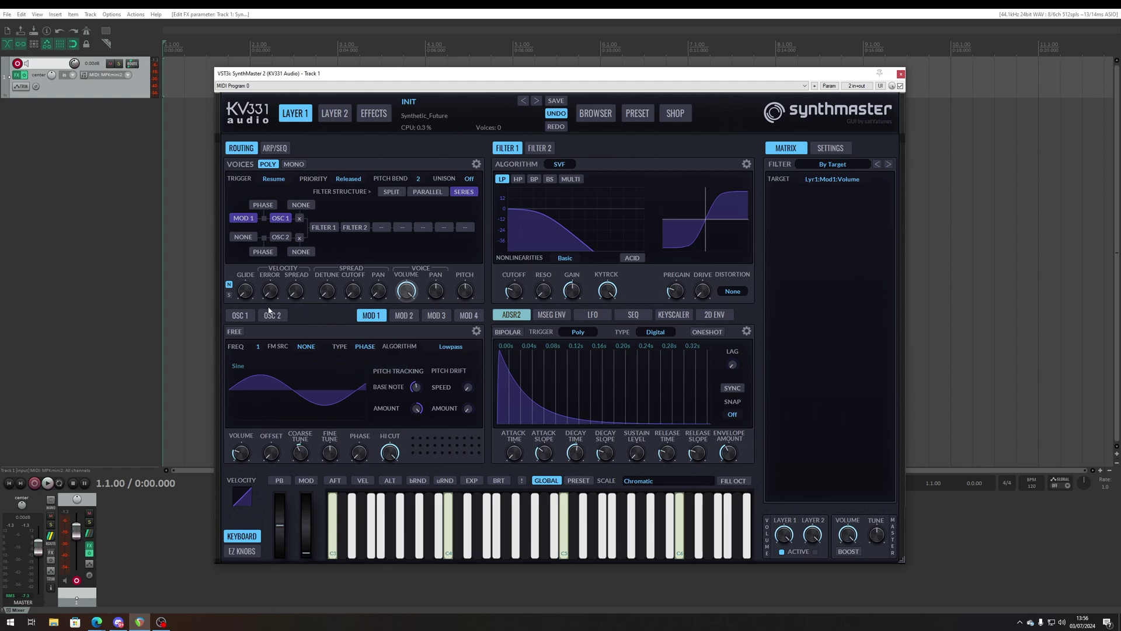
left_click(239, 315)
left_click(306, 346)
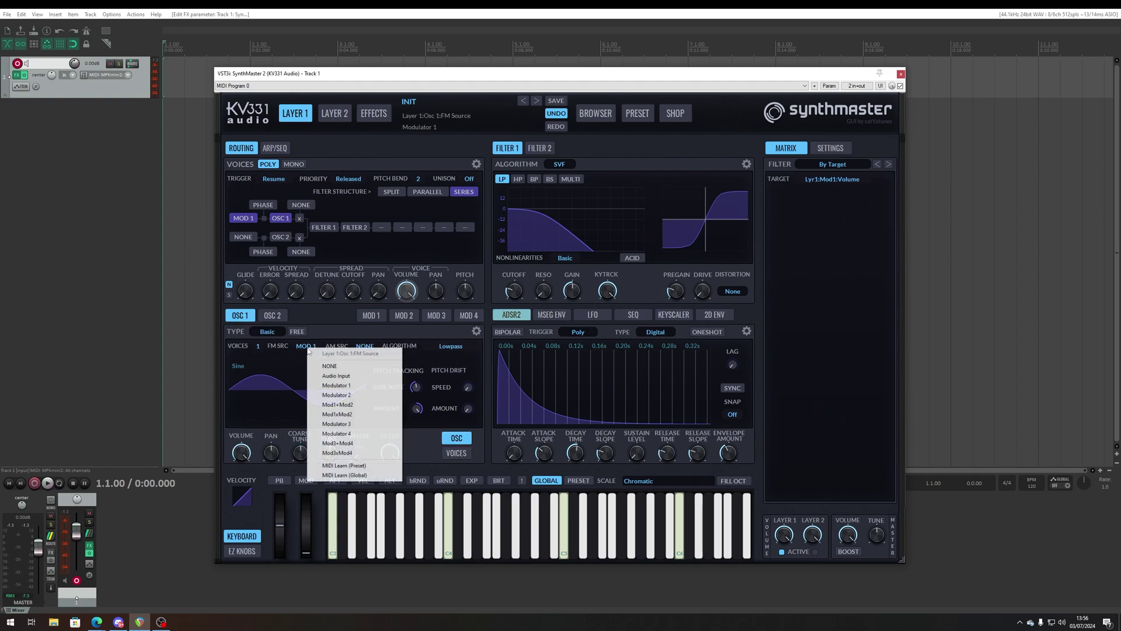
left_click(358, 395)
Set Modulator 2's FM source to Modulator 1 and review the chain through Modulator 1, Modulator 2 and Oscillator 1
left_click(404, 315)
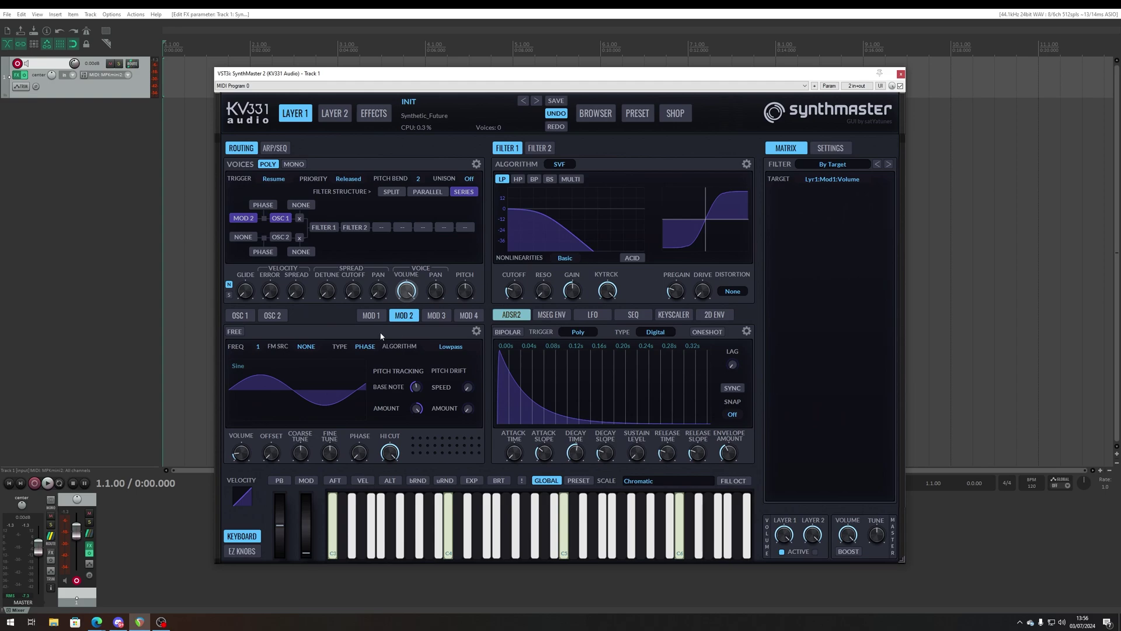
left_click(306, 345)
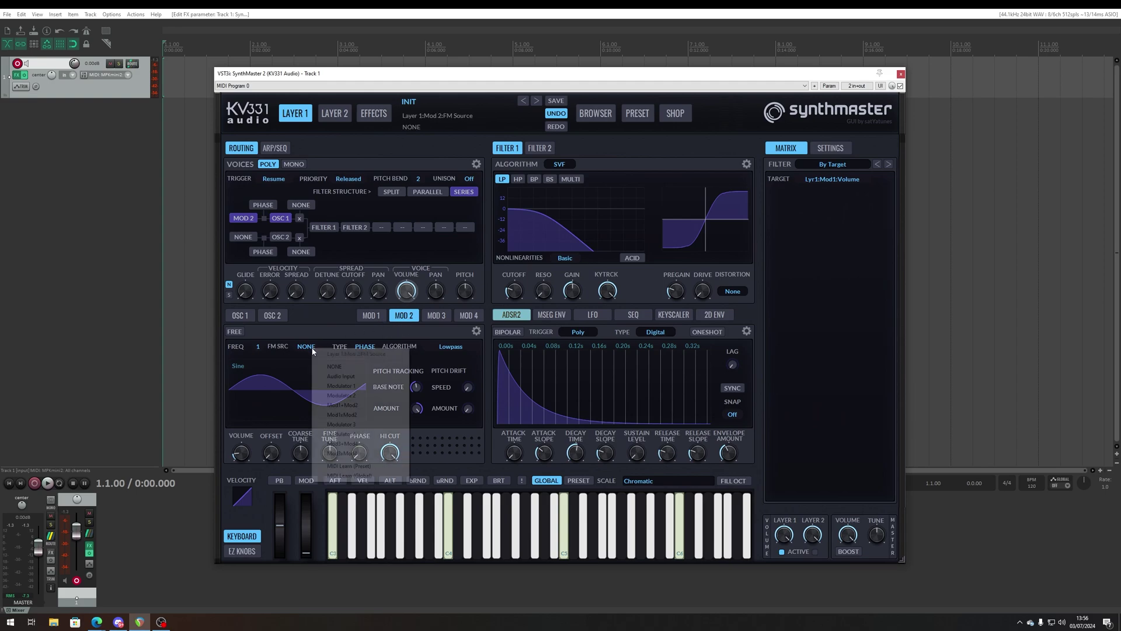
left_click(354, 382)
left_click(372, 315)
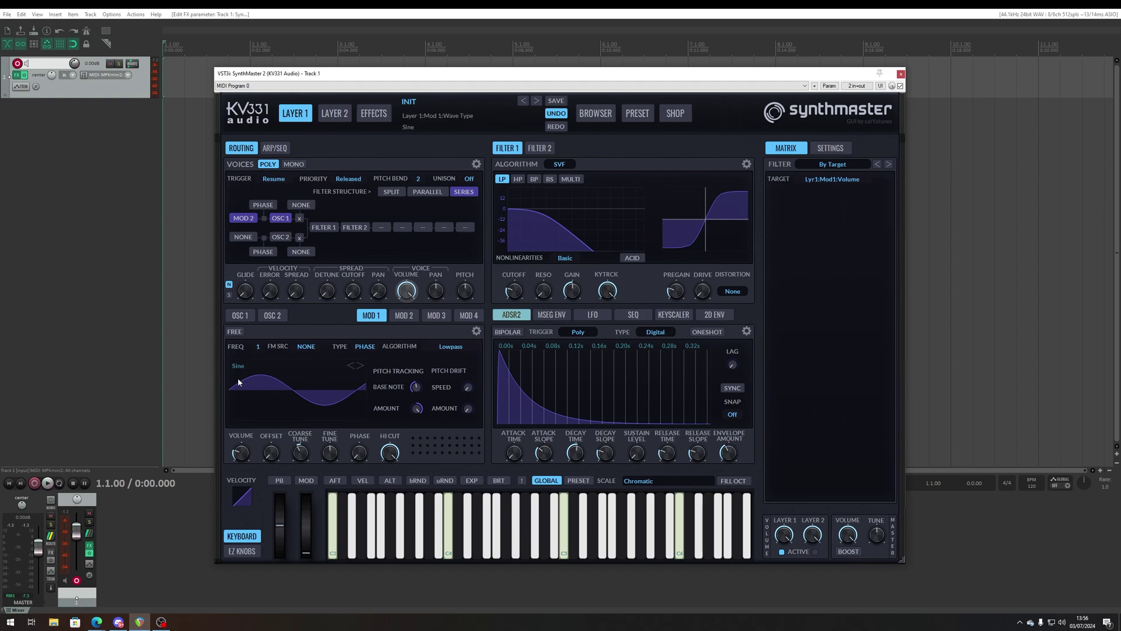
left_click(402, 315)
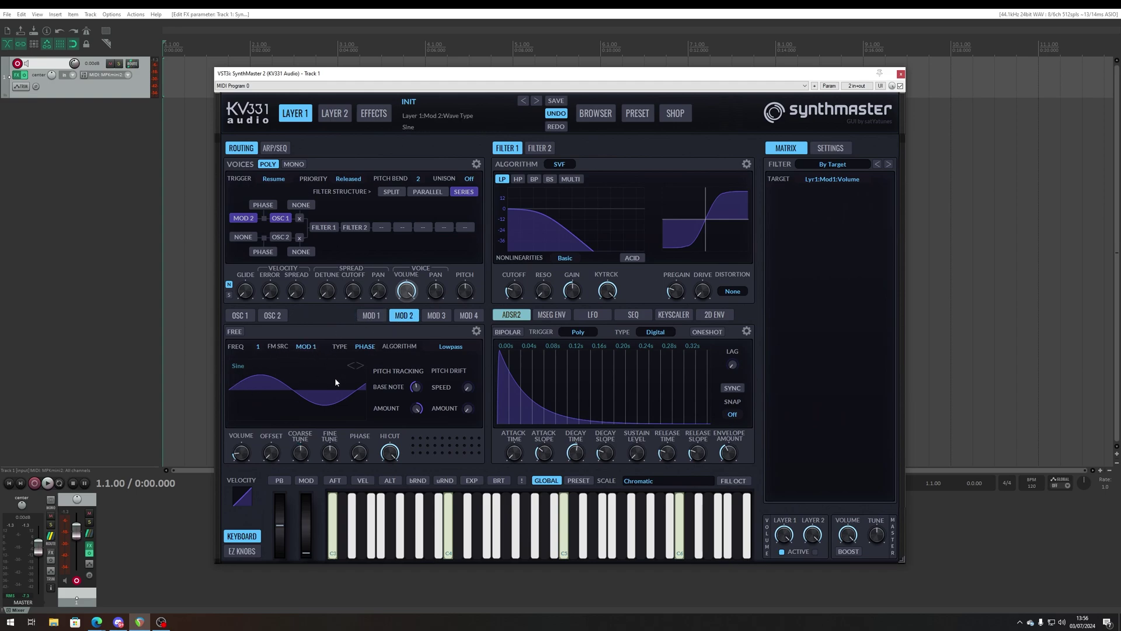
left_click(240, 315)
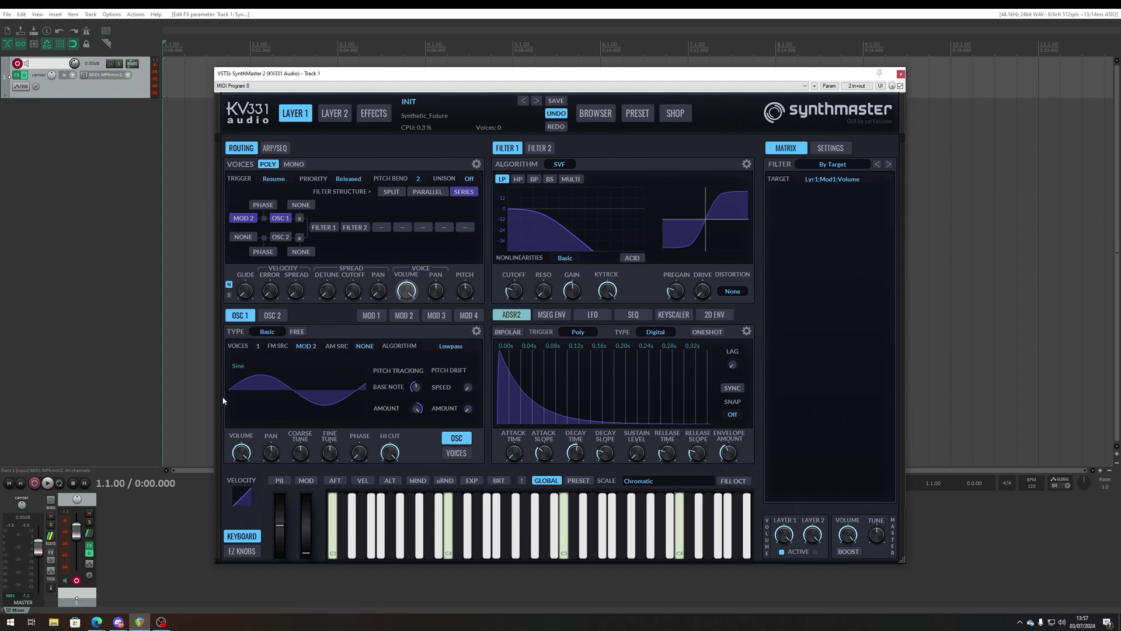
Raise Modulator 1's volume to 1.00 and Modulator 2's volume to about 0.5
left_click(371, 315)
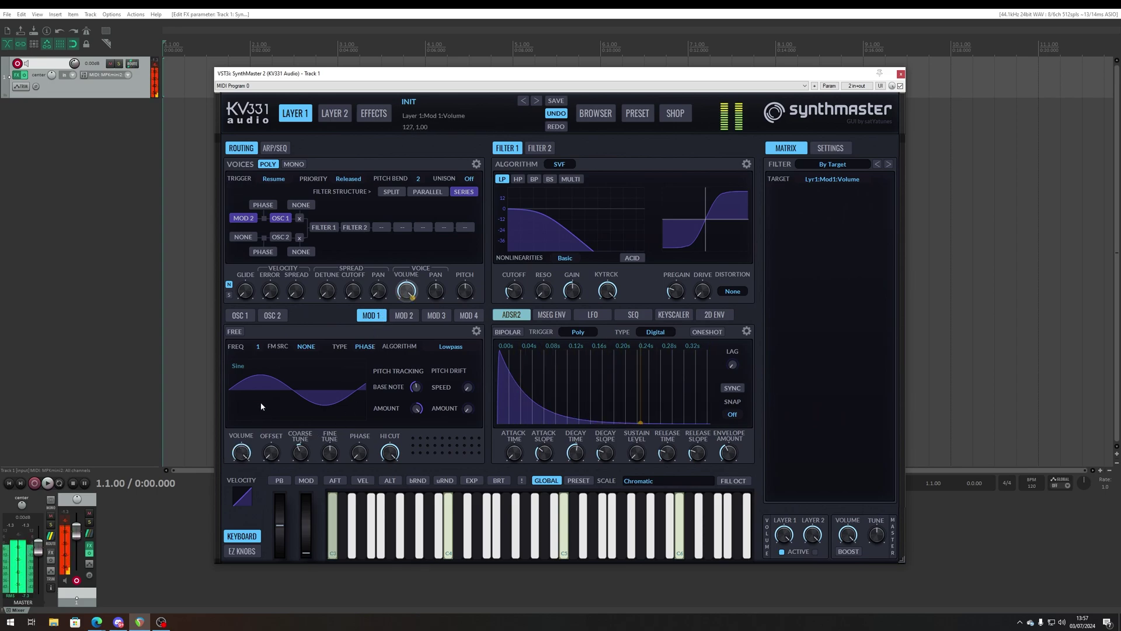
left_click(396, 316)
left_click_drag(240, 453, 241, 422)
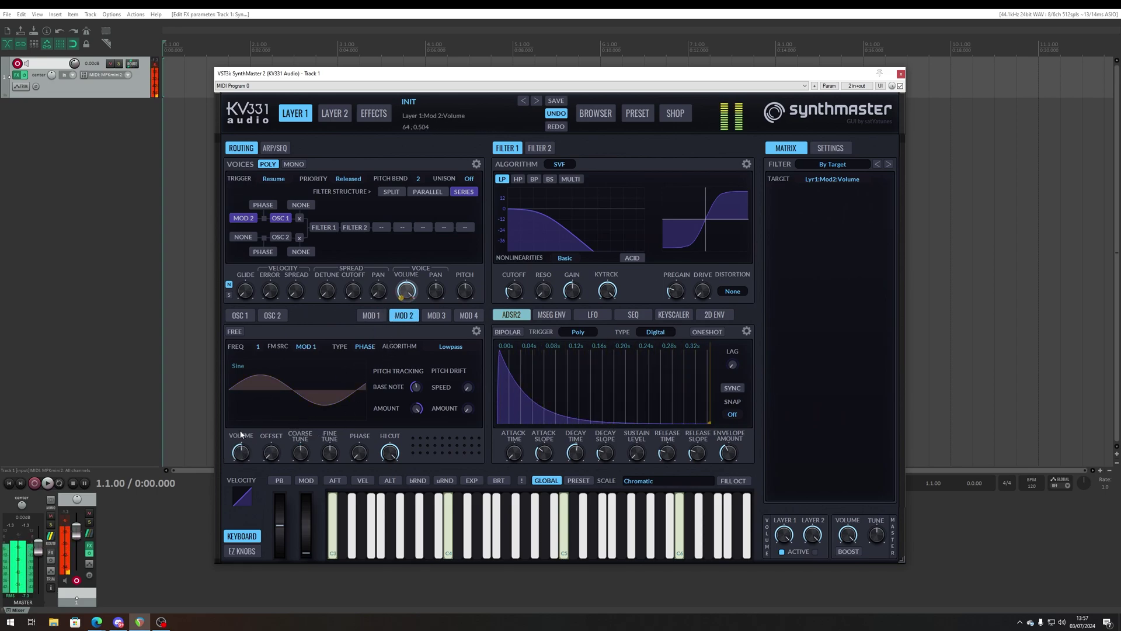
Coarse-tune Modulator 2 up about 2 octaves and vary its volume between about 0.35 and 0.85
left_click_drag(301, 452, 303, 441)
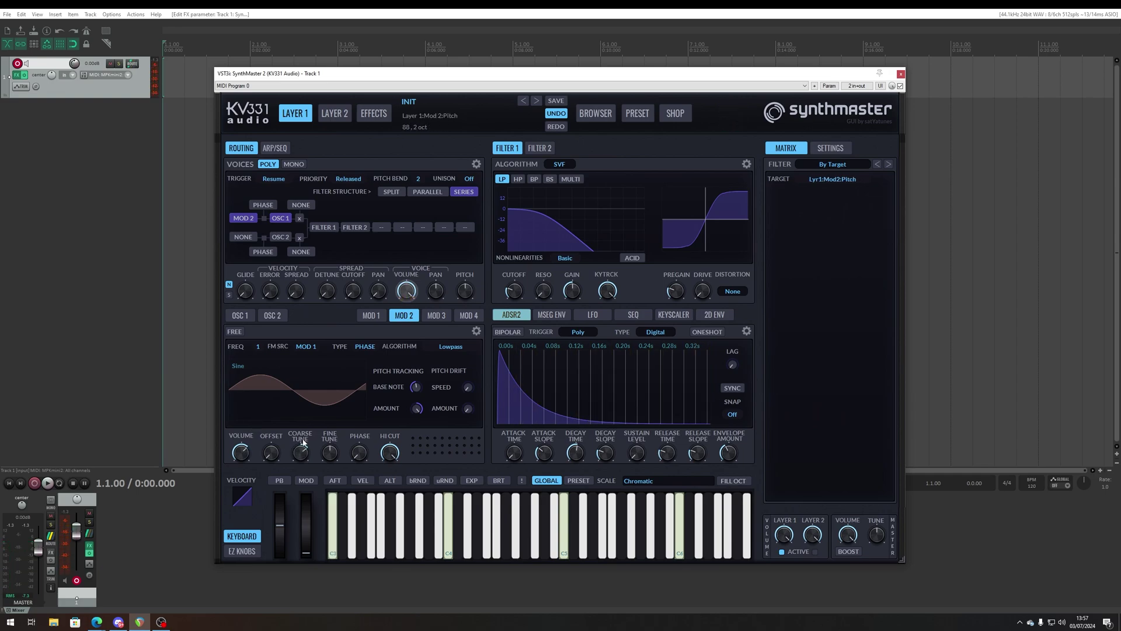
left_click_drag(304, 443, 303, 443)
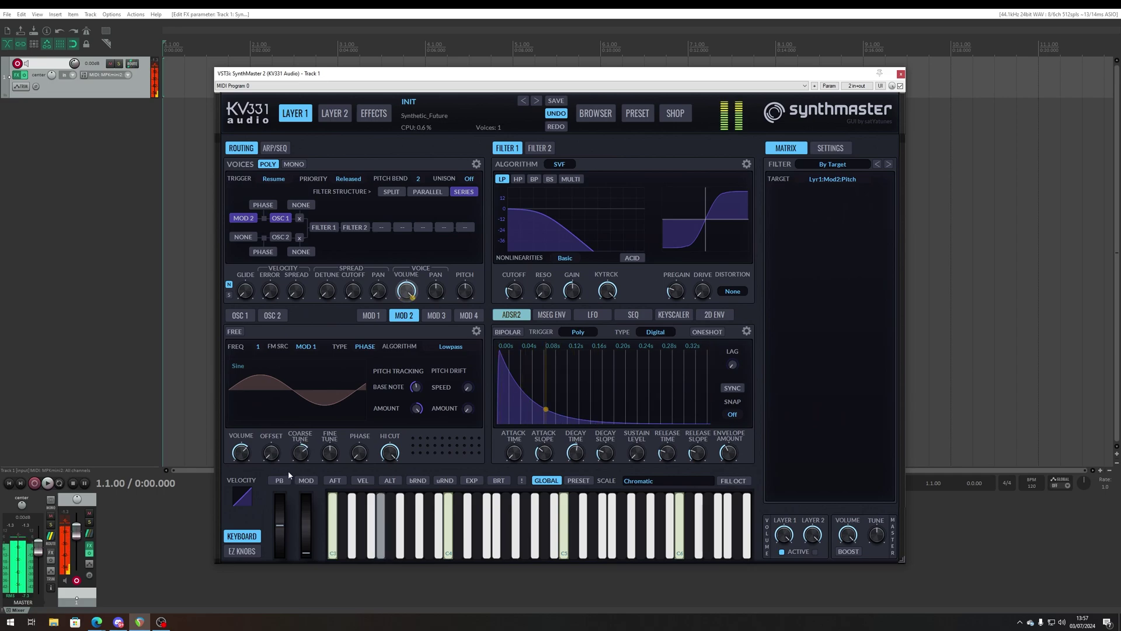
left_click(244, 449)
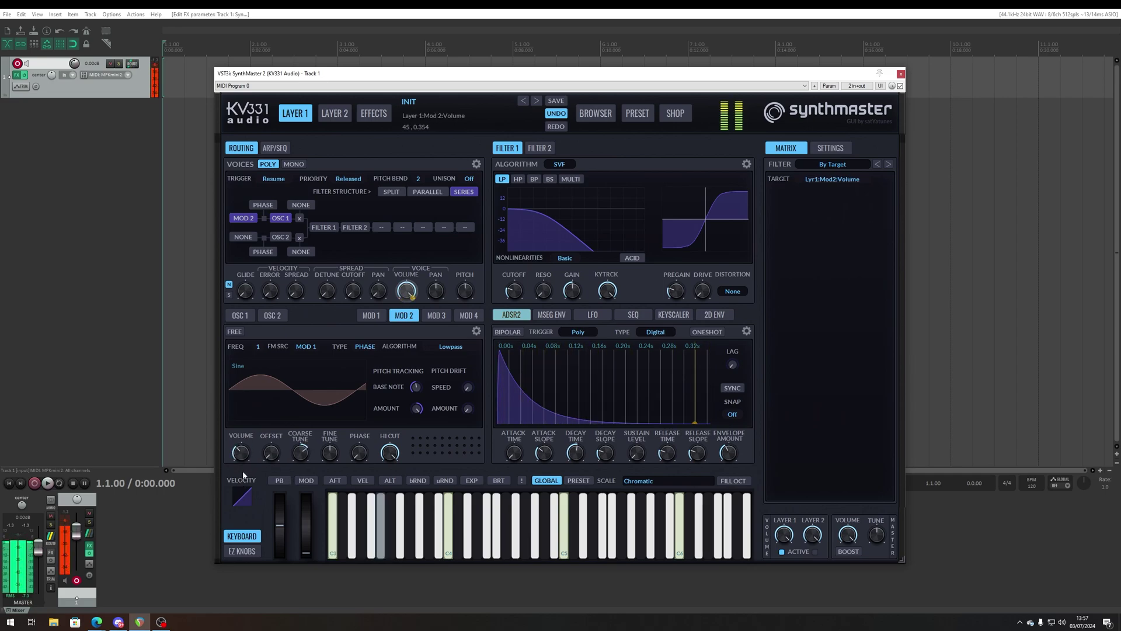
left_click(370, 316)
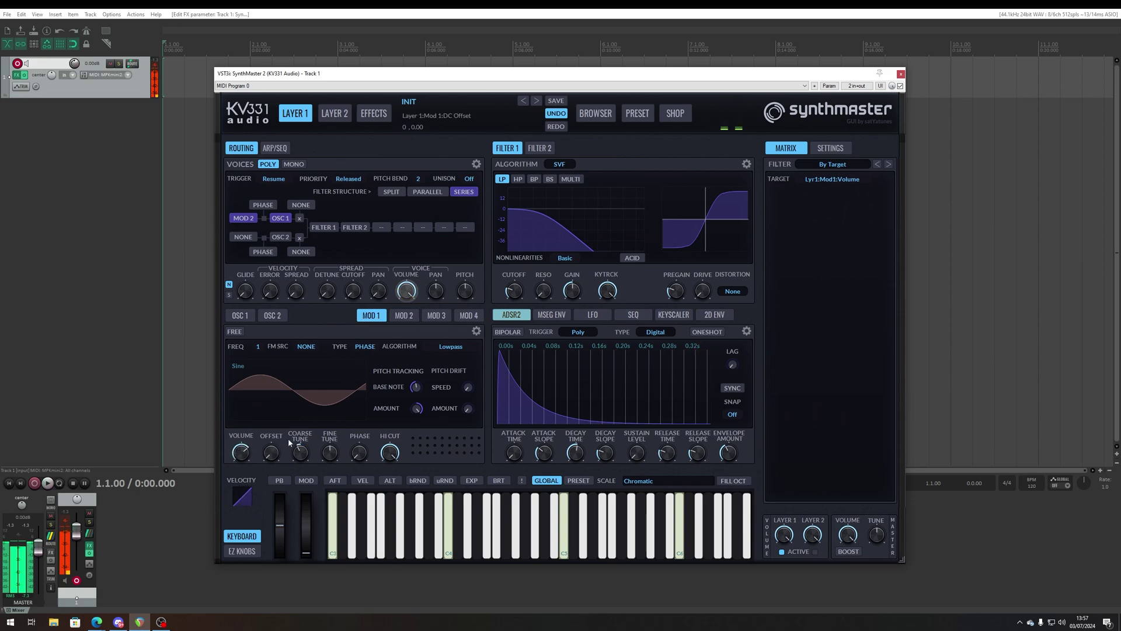
left_click(404, 315)
left_click(240, 445)
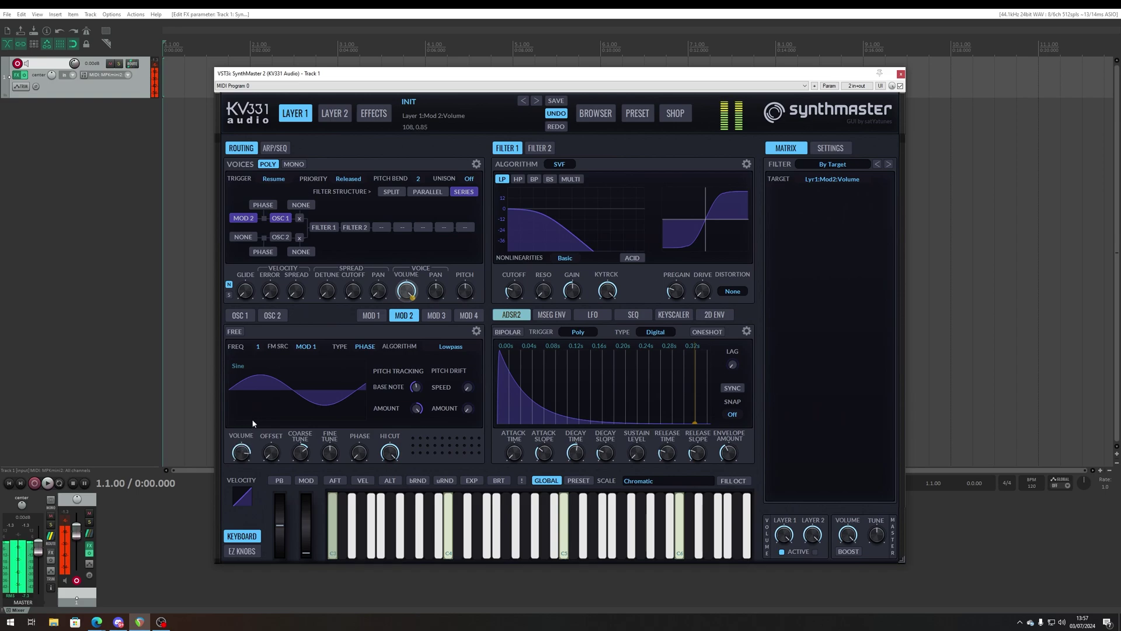
Shift Modulator 2's offset and phase away from their defaults
left_click_drag(272, 451, 280, 446)
left_click_drag(360, 451, 368, 444)
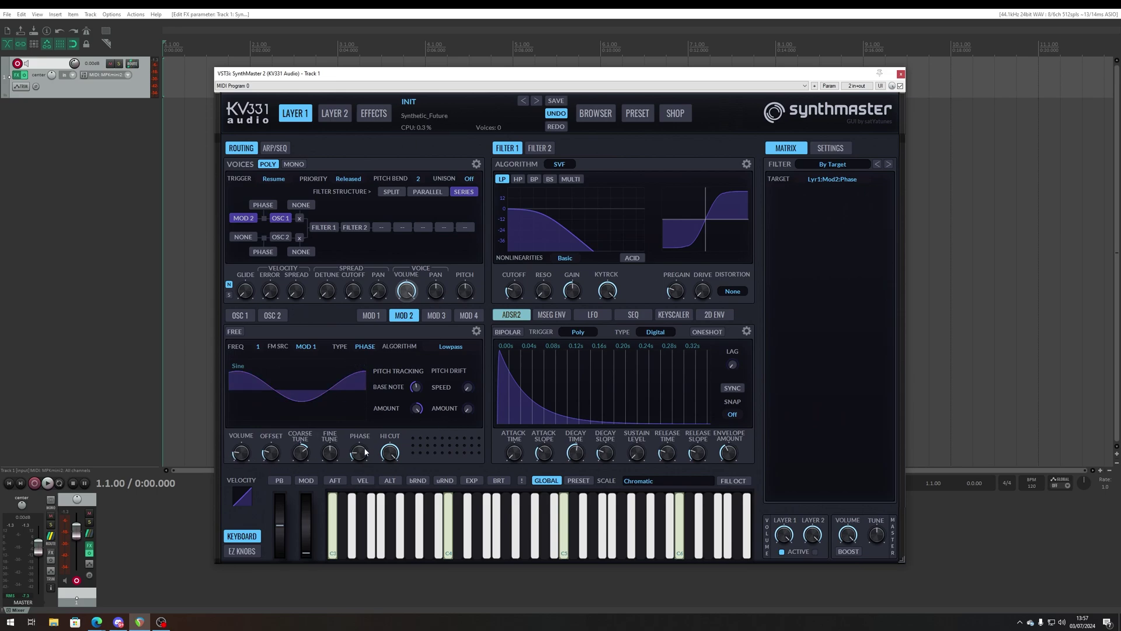
Add LFO 1 as a modulation source for Modulator 2's fine tune and switch the LFO to bipolar
right_click(330, 455)
mouse_move(379, 491)
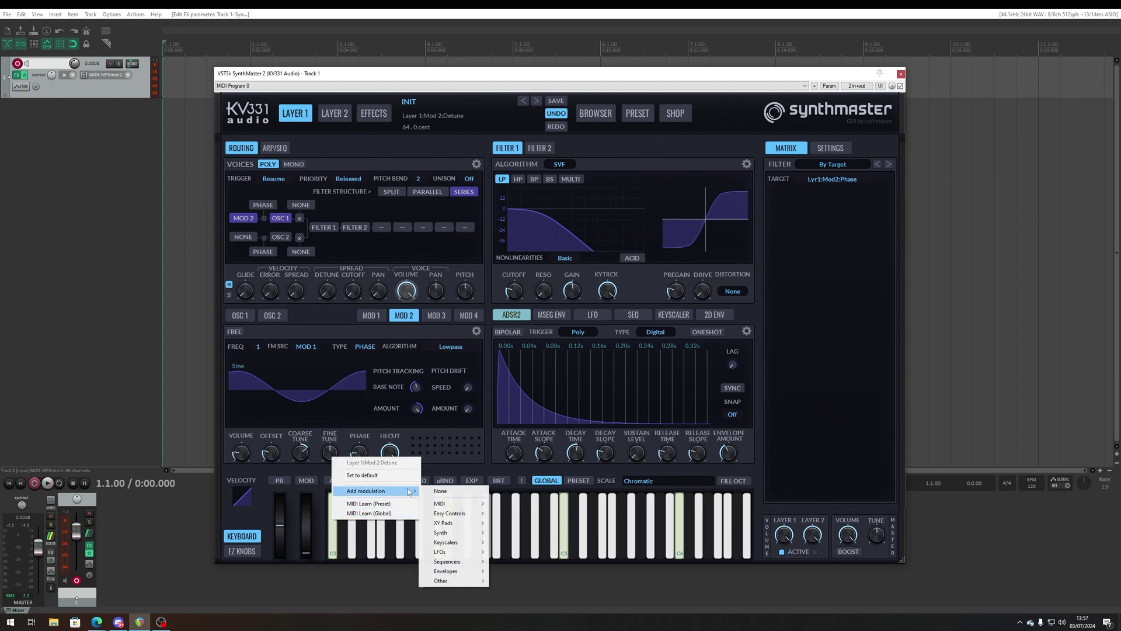
mouse_move(461, 551)
left_click(514, 552)
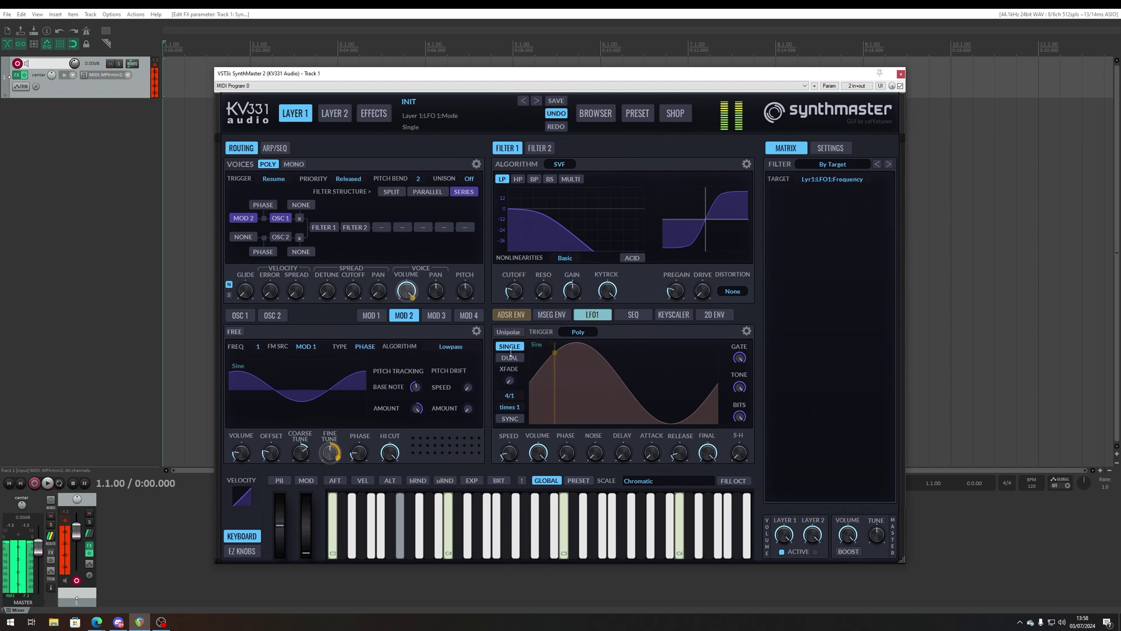
left_click(508, 332)
left_click(546, 361)
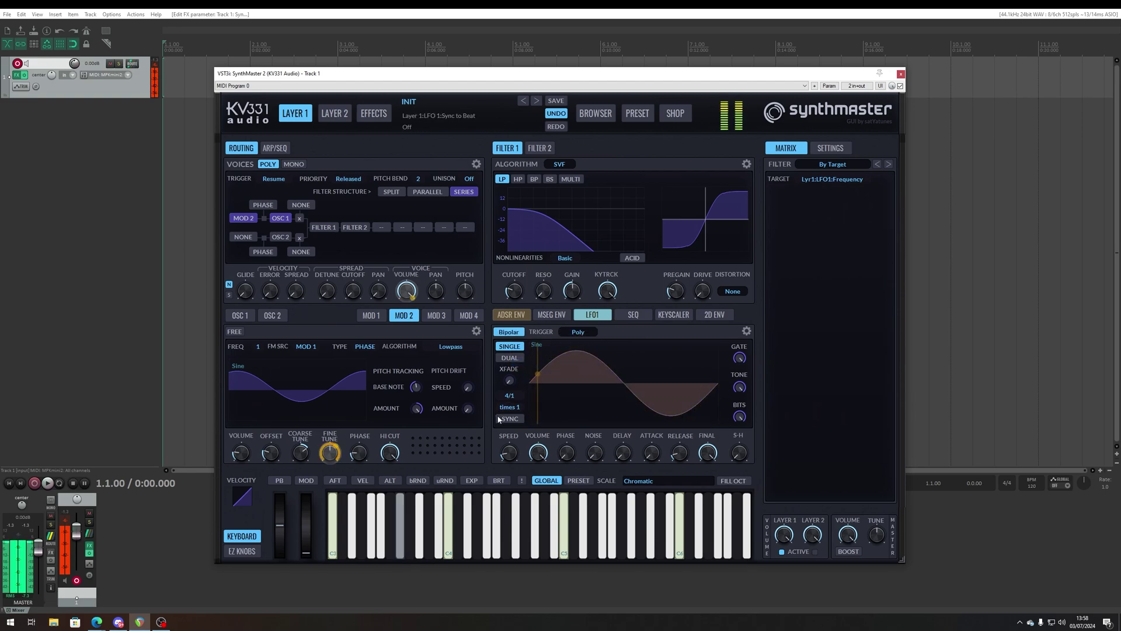
Reduce the LFO 1 modulation amount on Modulator 2's fine tune and raise the LFO's speed
mouse_move(713, 461)
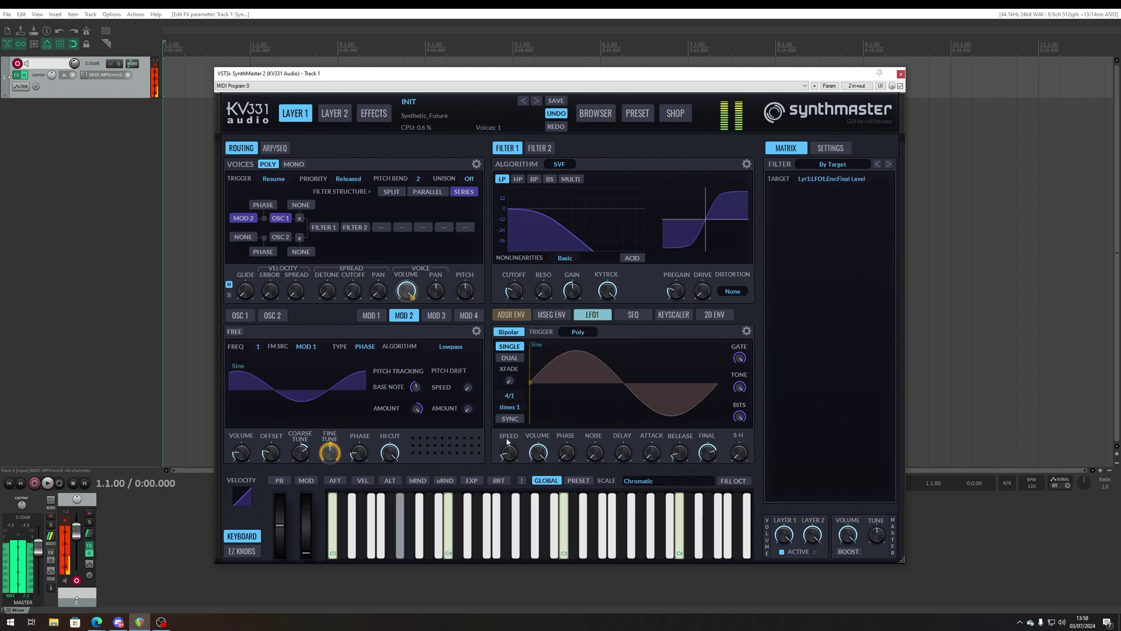
mouse_move(331, 454)
left_click_drag(881, 232, 880, 246)
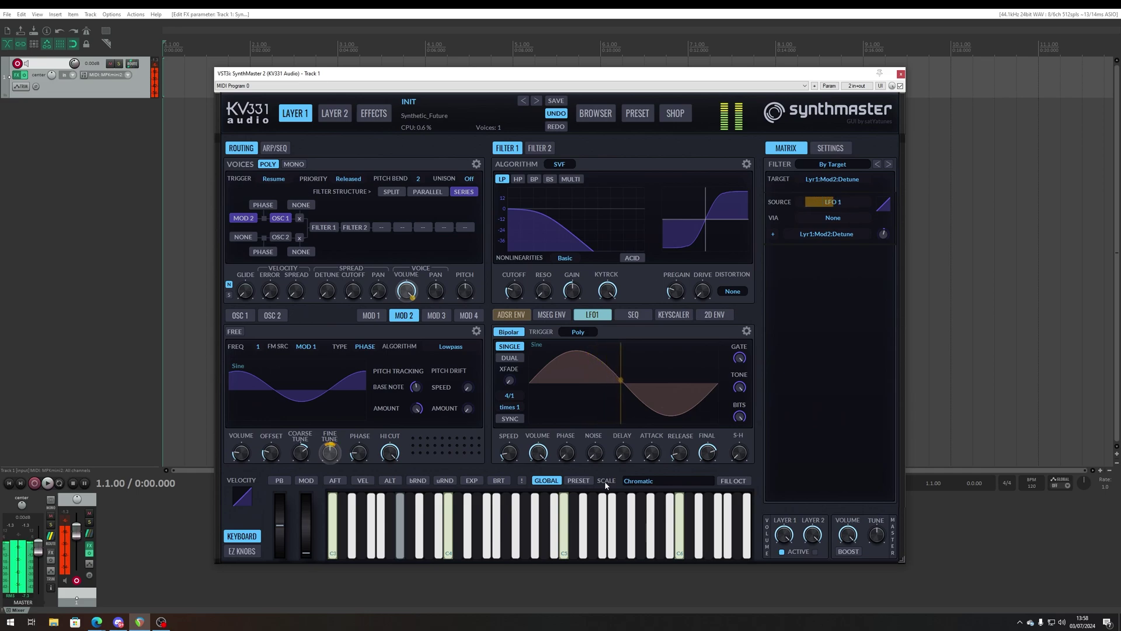
left_click(514, 451)
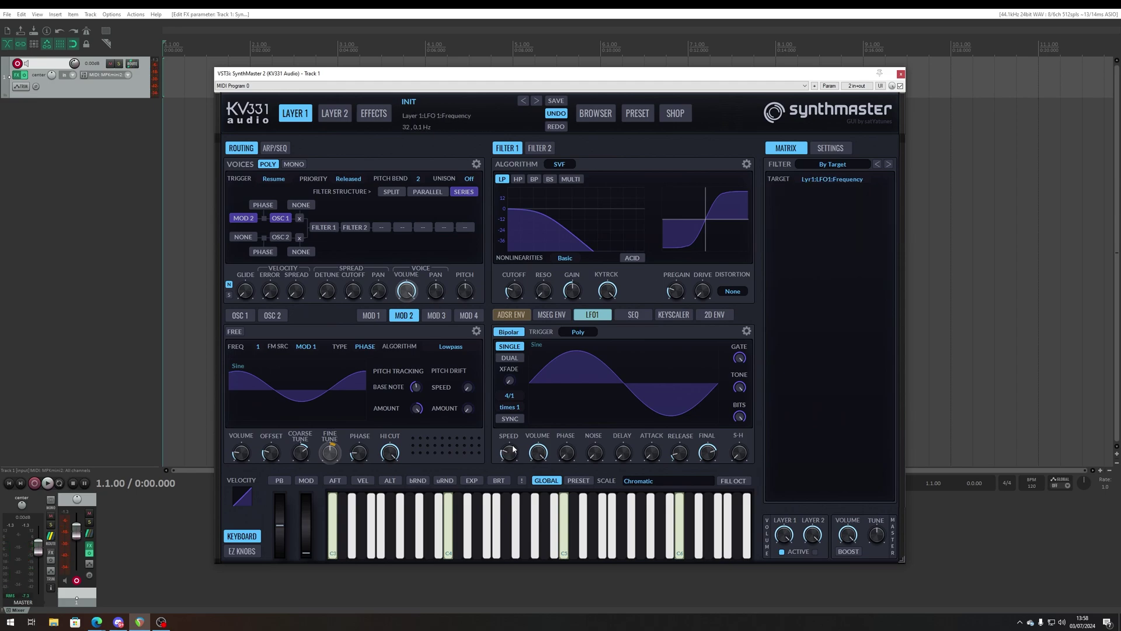
left_click_drag(515, 437, 519, 418)
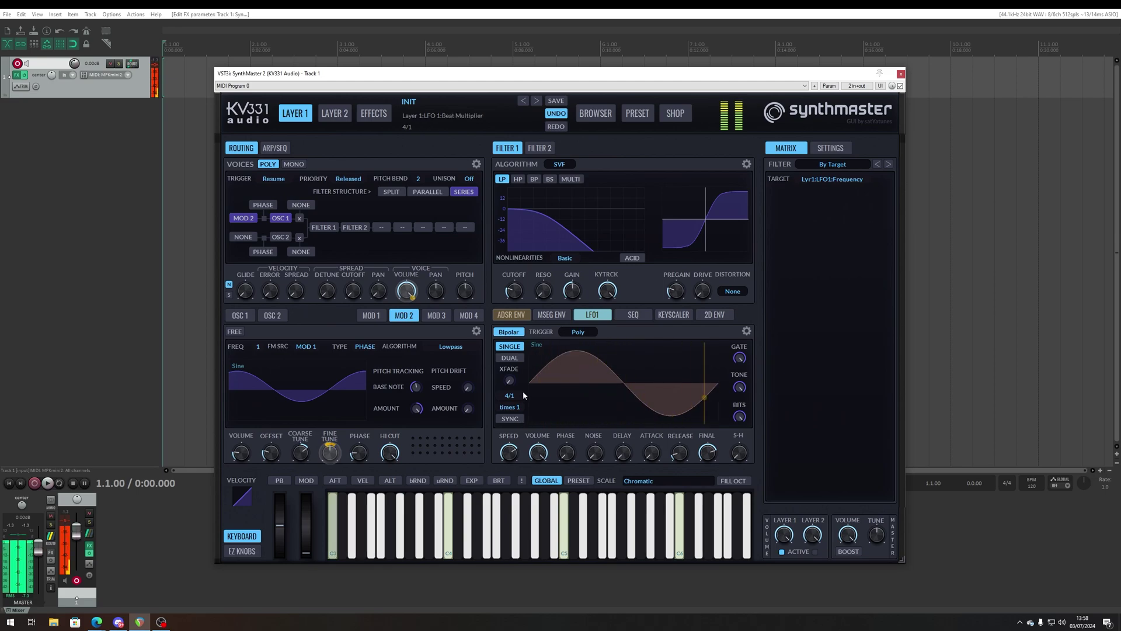
Adjust LFO 1's delay and lengthen its attack time to fade the modulation in
mouse_move(619, 459)
left_mouse_down()
mouse_move(633, 412)
mouse_move(626, 464)
left_mouse_up()
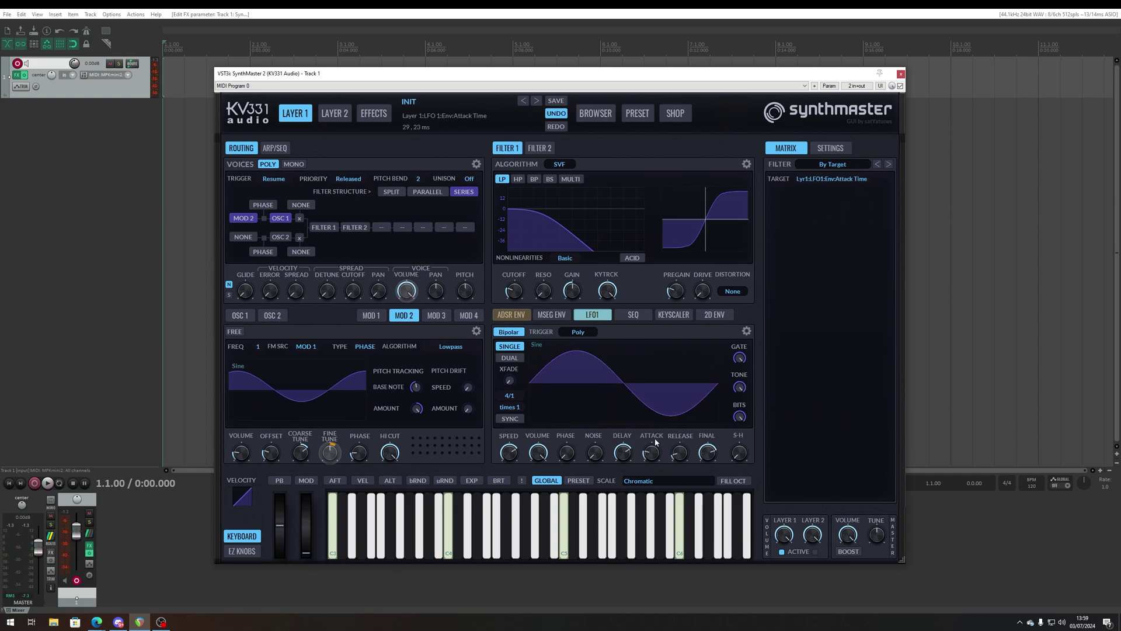
left_click_drag(659, 435, 658, 427)
Clear the LFO 1 routing from Modulator 2's fine tune and review both modulators and ADSR Envelope 1
left_click_drag(326, 449, 326, 450)
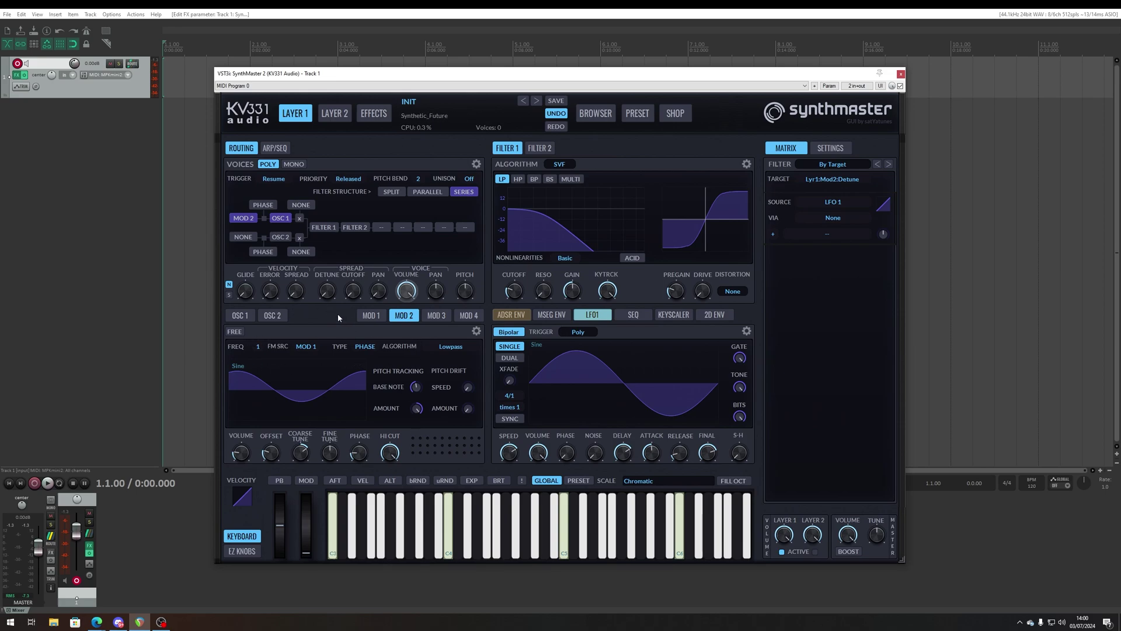
left_click(365, 316)
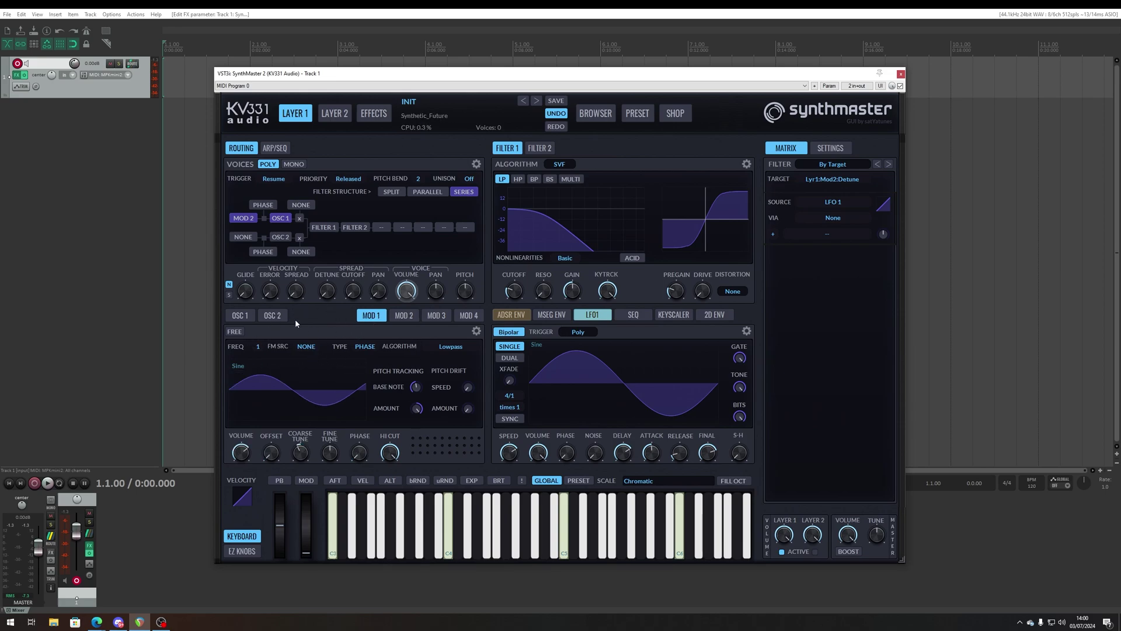
left_click(403, 315)
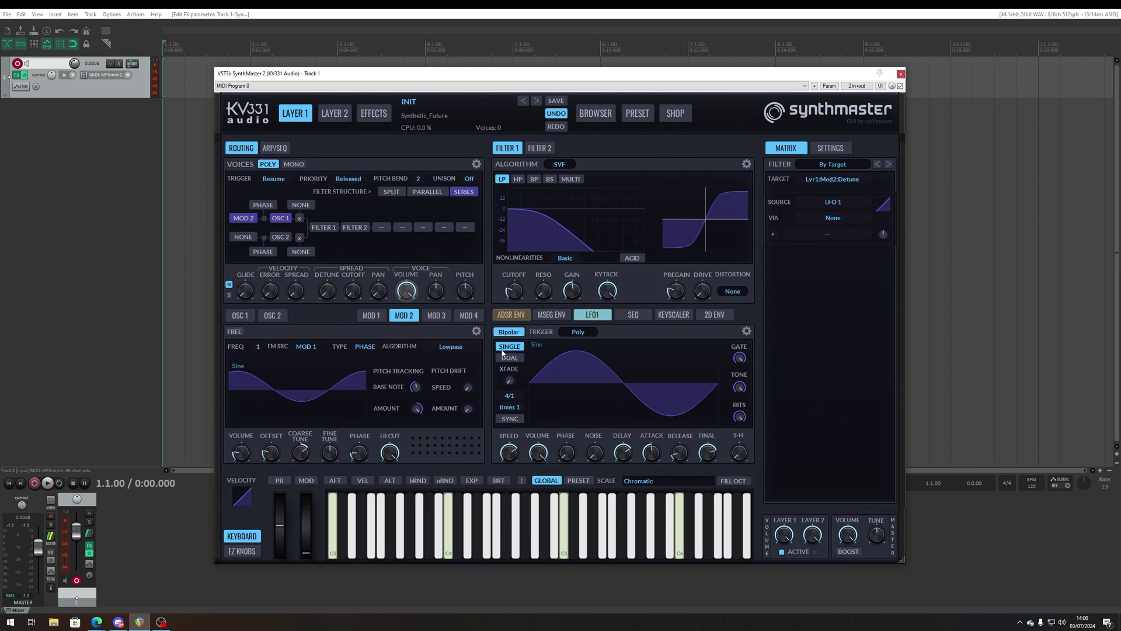
left_click(509, 316)
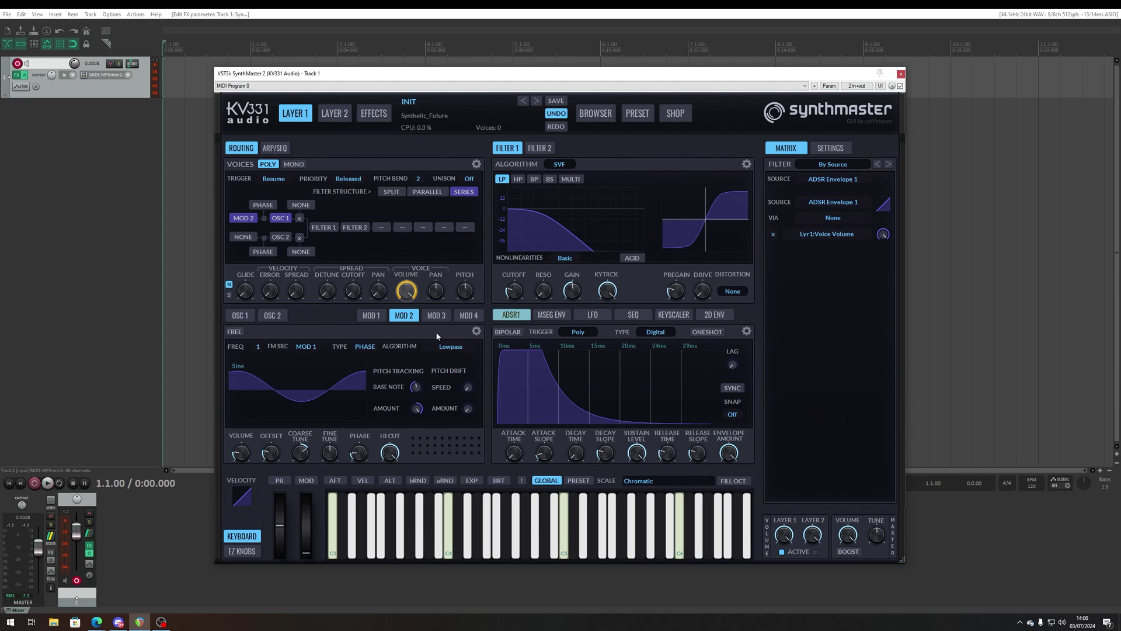
Set the FM source of Modulator 2 and of Oscillator 1 to NONE
left_click(307, 346)
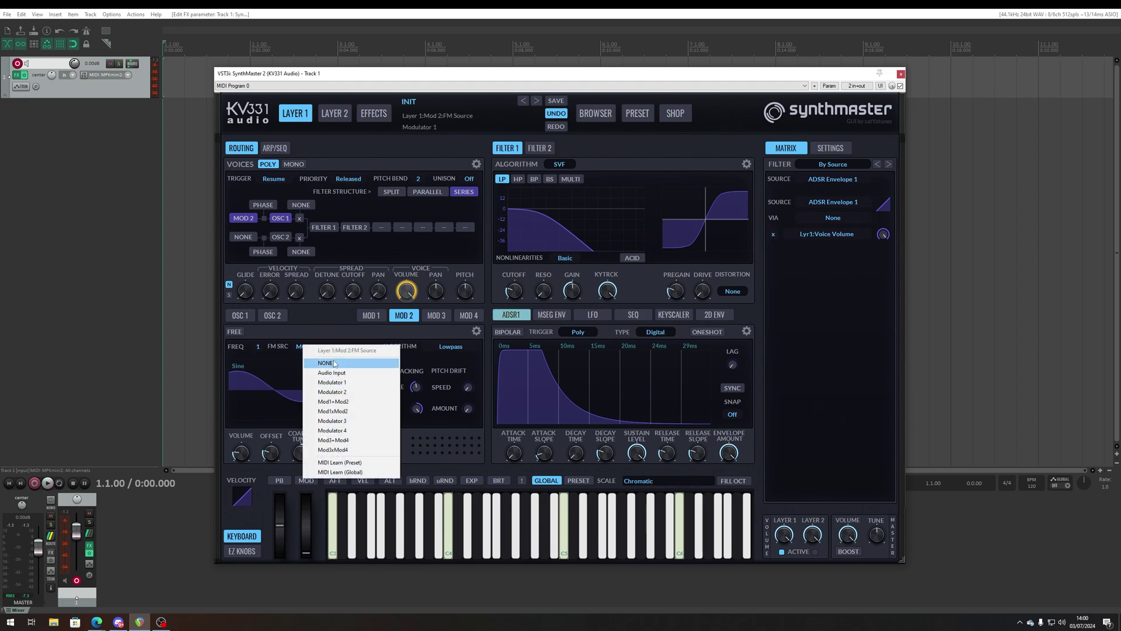
left_click(330, 353)
left_click(307, 346)
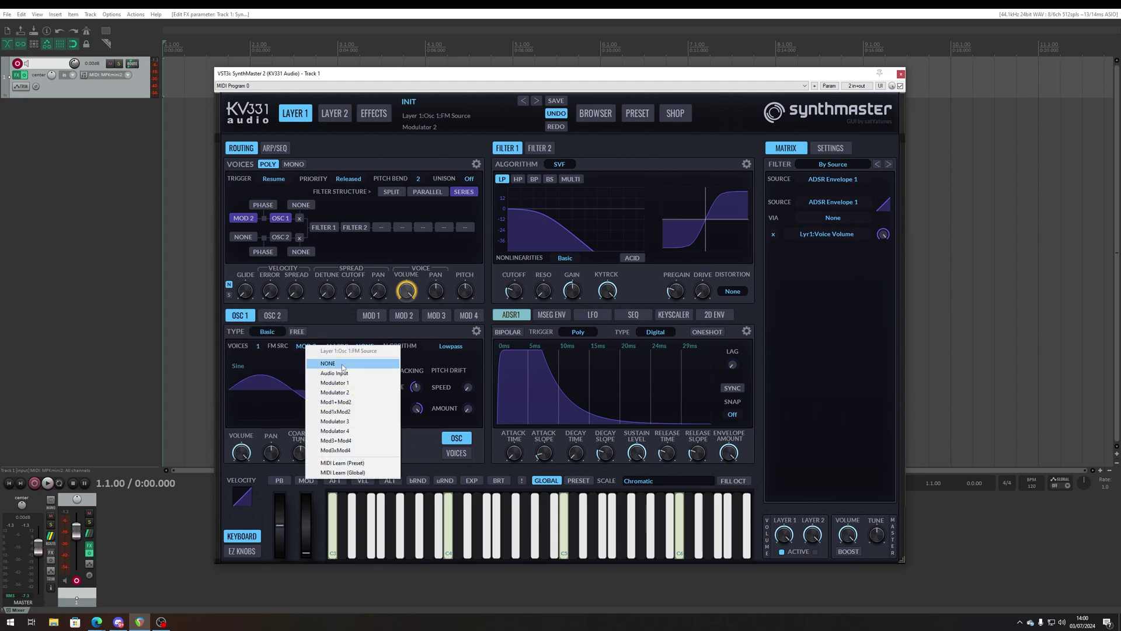
left_click(343, 365)
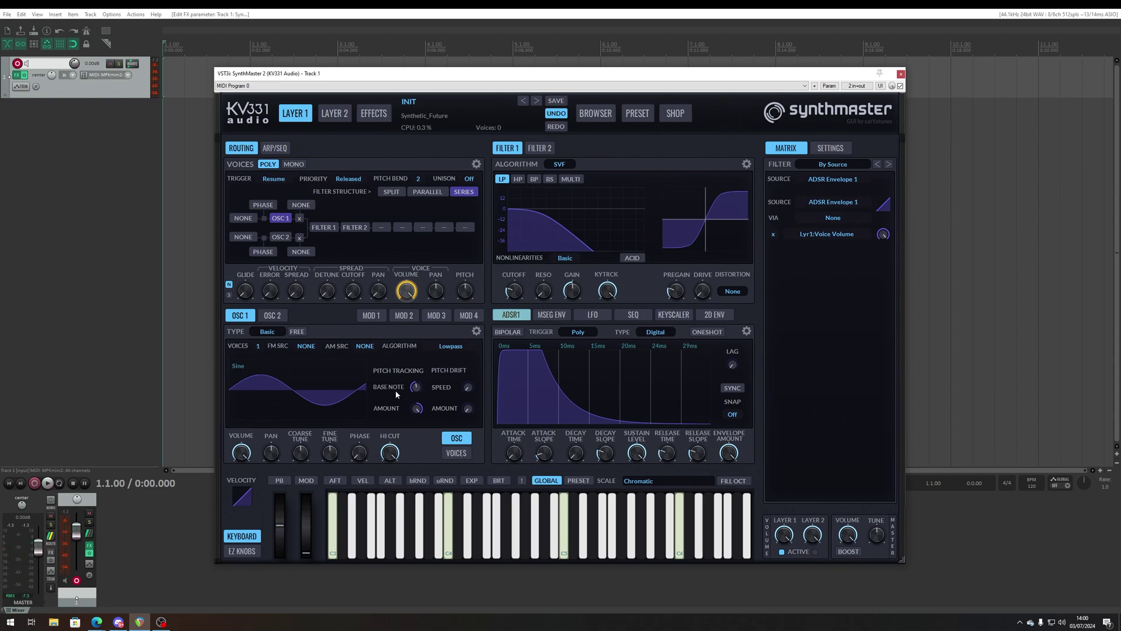
Set Oscillator 1's AM source to Modulator 1, and switch it to Modulator 2
left_click(366, 348)
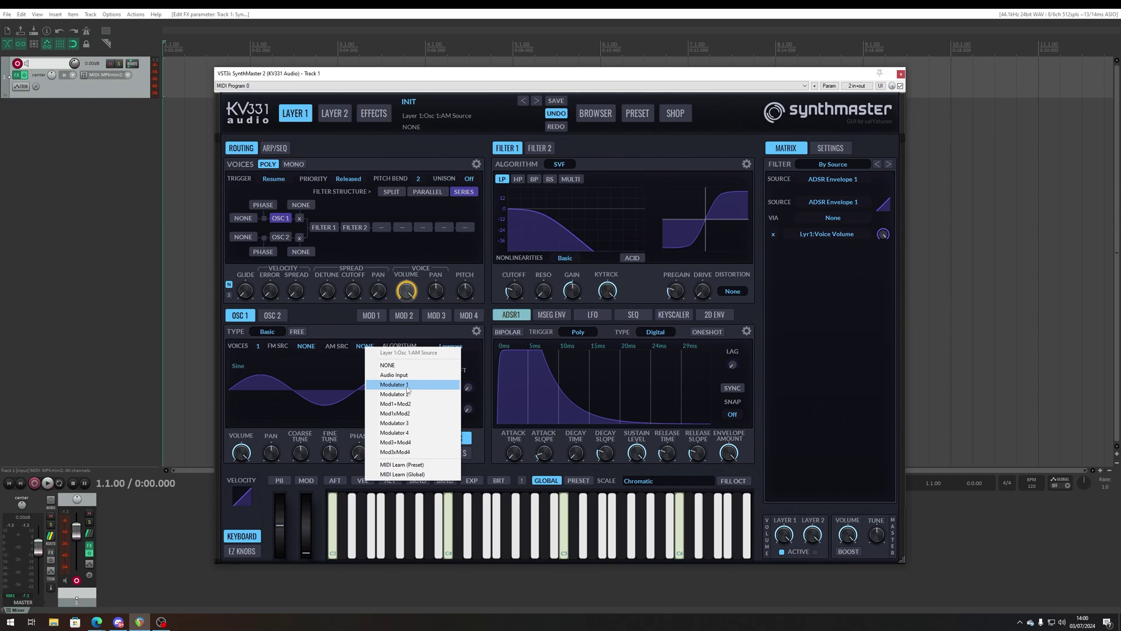
left_click(407, 384)
left_click(365, 315)
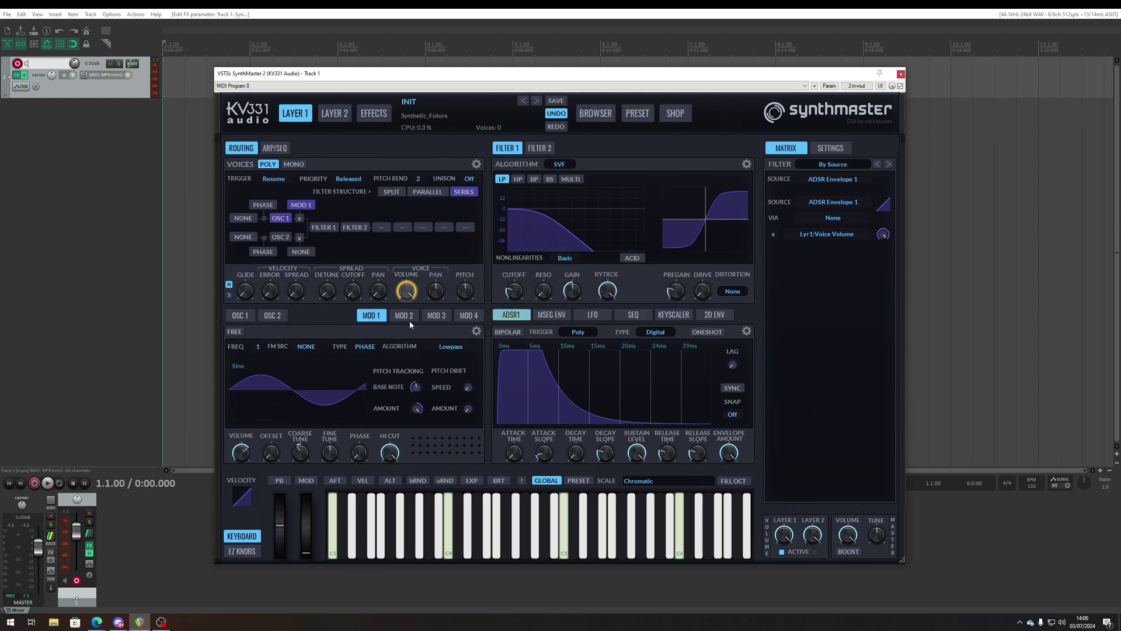
left_click(240, 315)
left_click(363, 346)
left_click(394, 391)
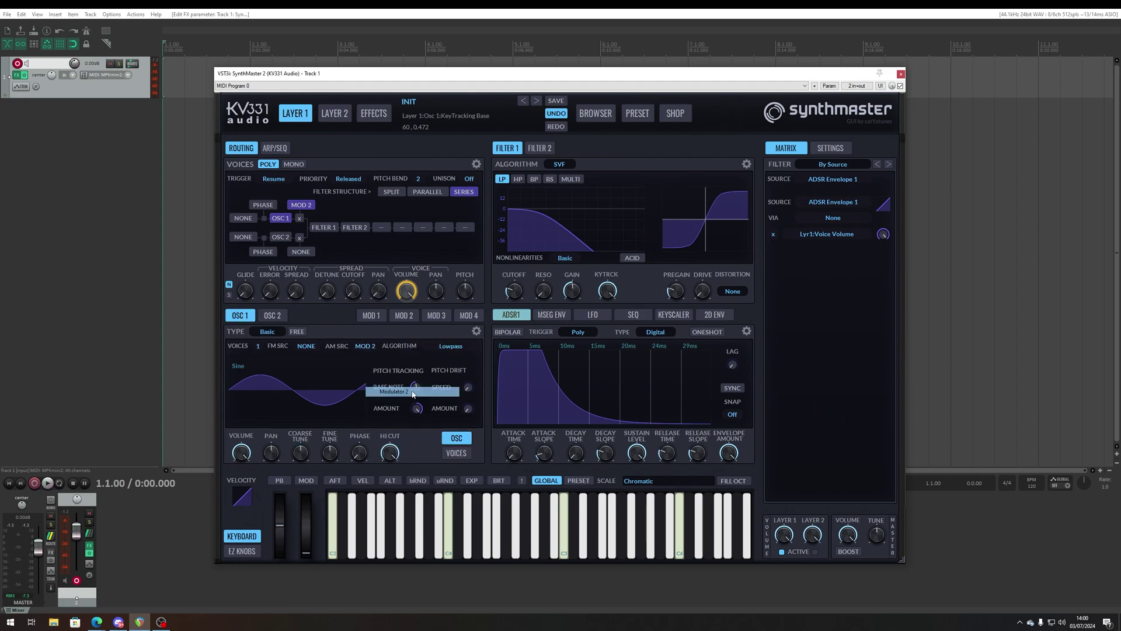
Try FM source options on Modulator 1 and set Modulator 2's FM source to Modulator 1
left_click(403, 316)
left_click(364, 319)
left_click(321, 347)
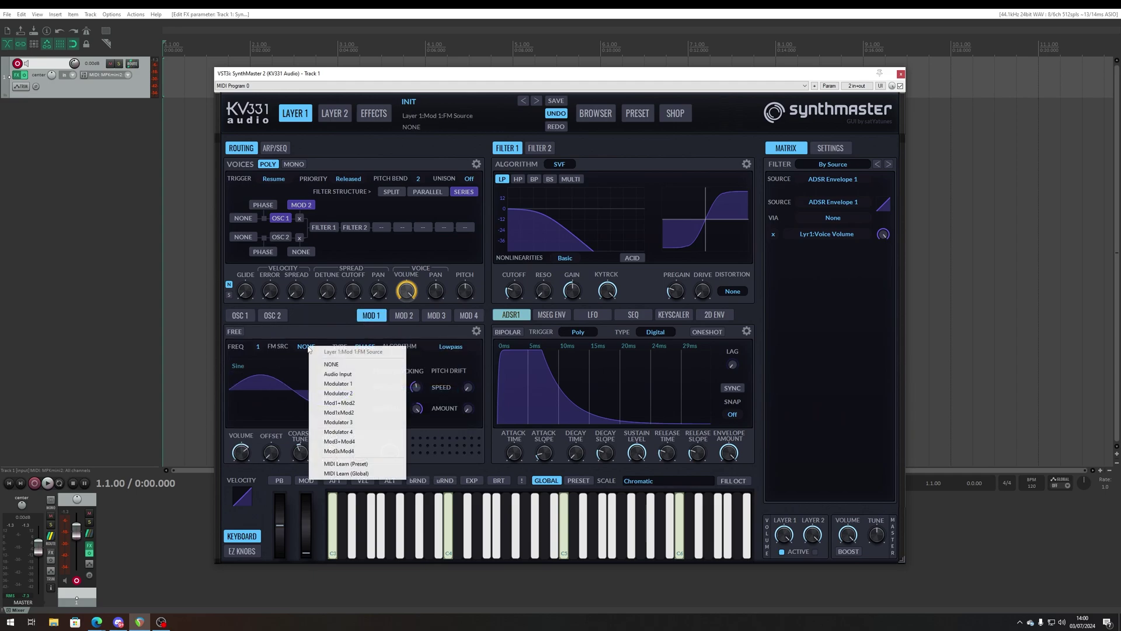
left_click(351, 395)
left_click(310, 347)
left_click(351, 395)
left_click(396, 318)
left_click(306, 346)
left_click(351, 394)
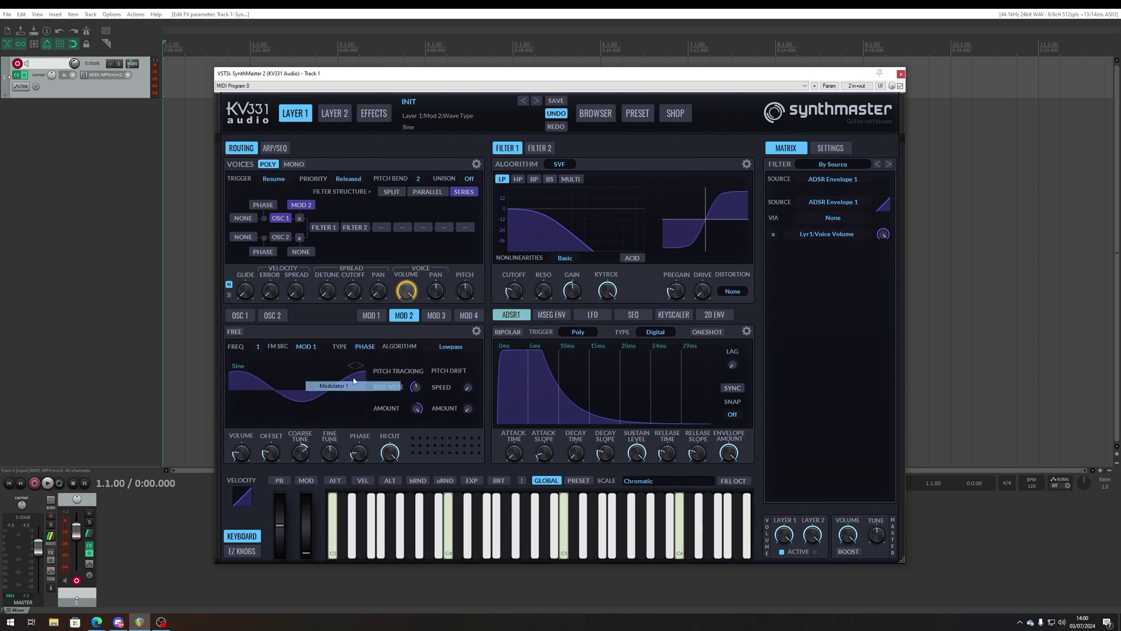
Reset the modulators' FM sources and Oscillator 1's AM source to NONE
left_click(330, 351)
left_click(351, 402)
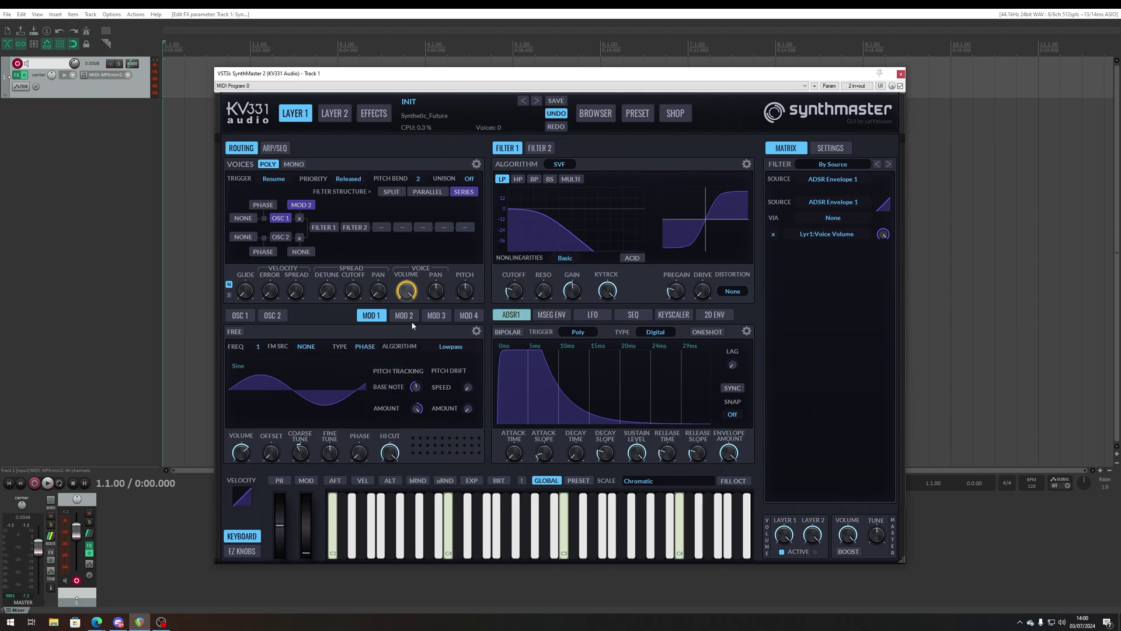
left_click(306, 346)
left_click(327, 358)
left_click(240, 316)
left_click(365, 346)
left_click(423, 356)
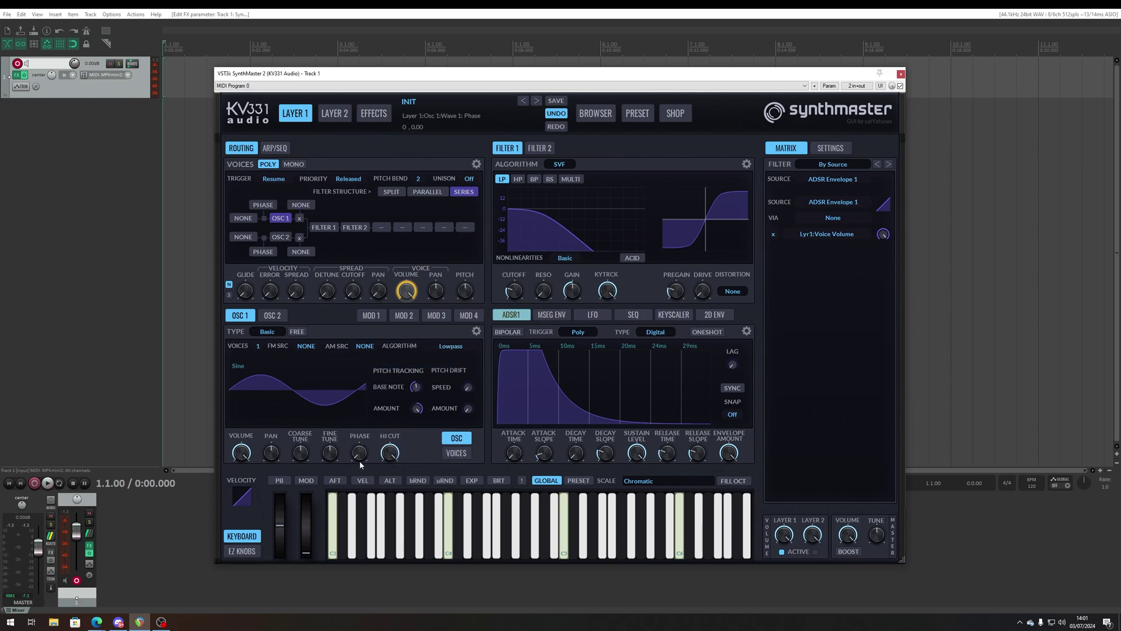
Set Oscillator 1's waveform to Pulse and raise its phase to about 16
left_click(239, 366)
left_click(266, 410)
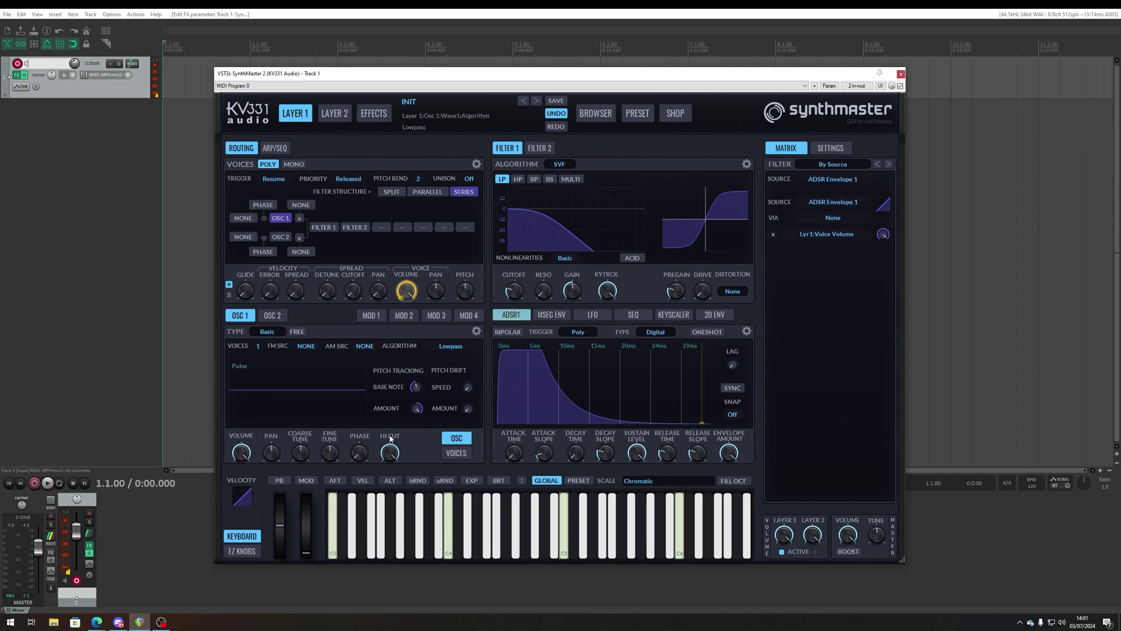
left_click_drag(360, 456, 363, 450)
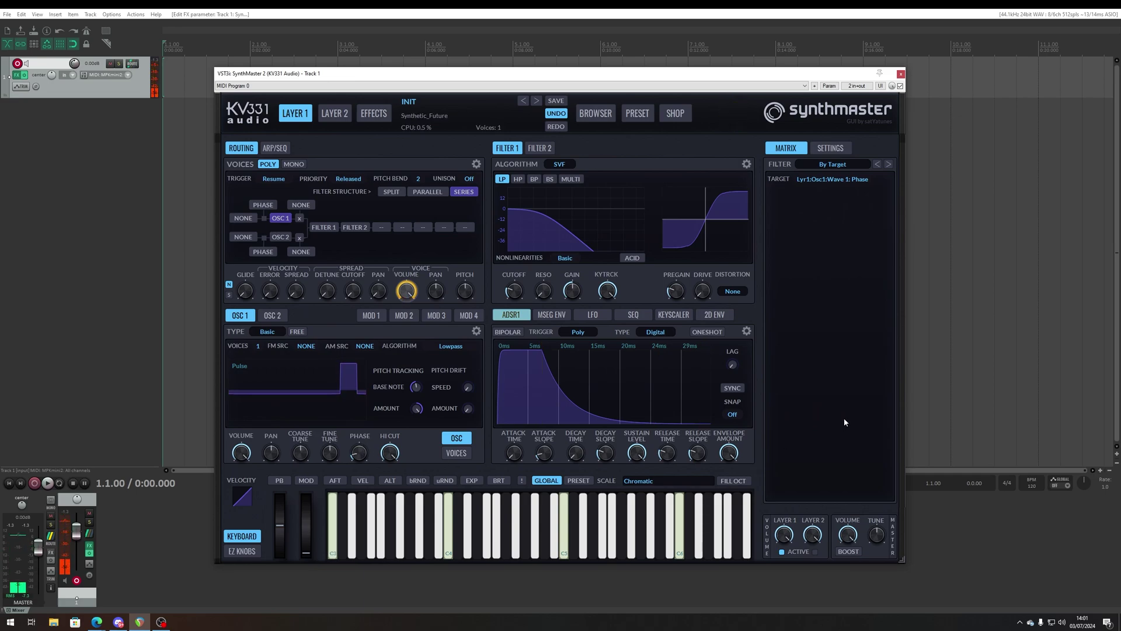
Lower the master volume slightly and return Oscillator 1's phase to zero
left_click_drag(839, 539, 845, 554)
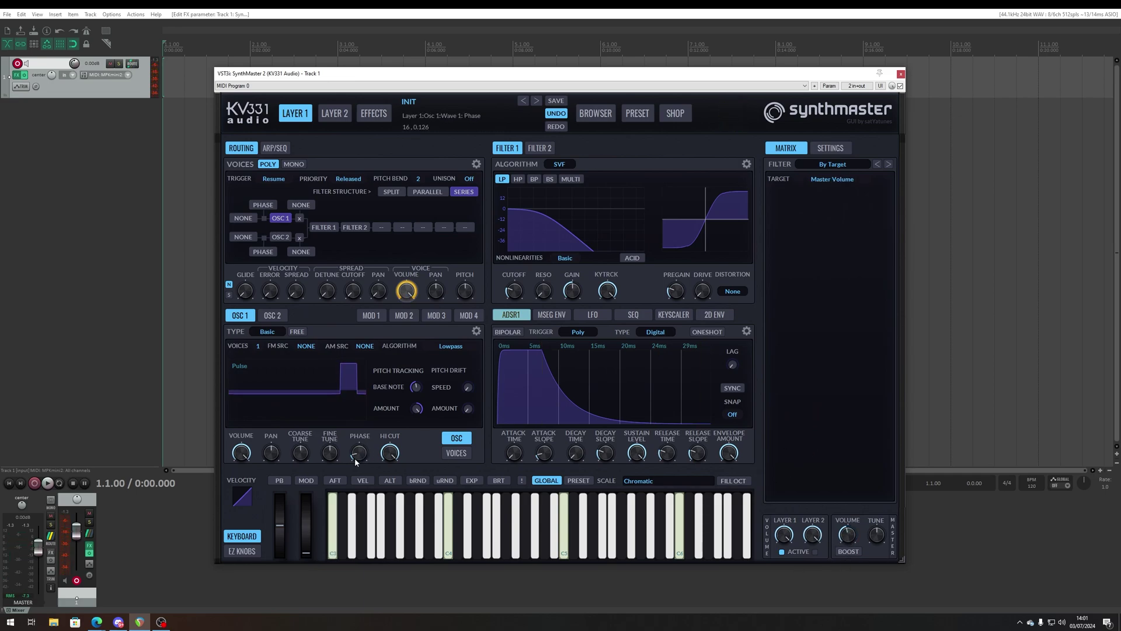
left_click_drag(355, 459, 356, 467)
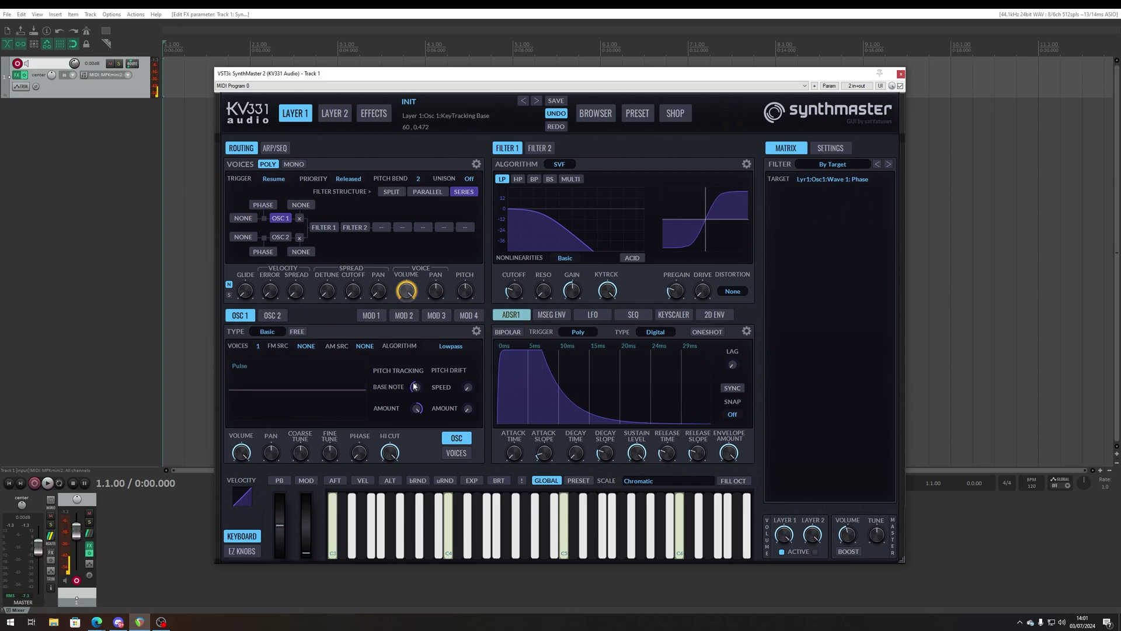
Set Oscillator 1's algorithm to Bit Crush and raise the Bits amount to around the middle of its range
left_click(451, 346)
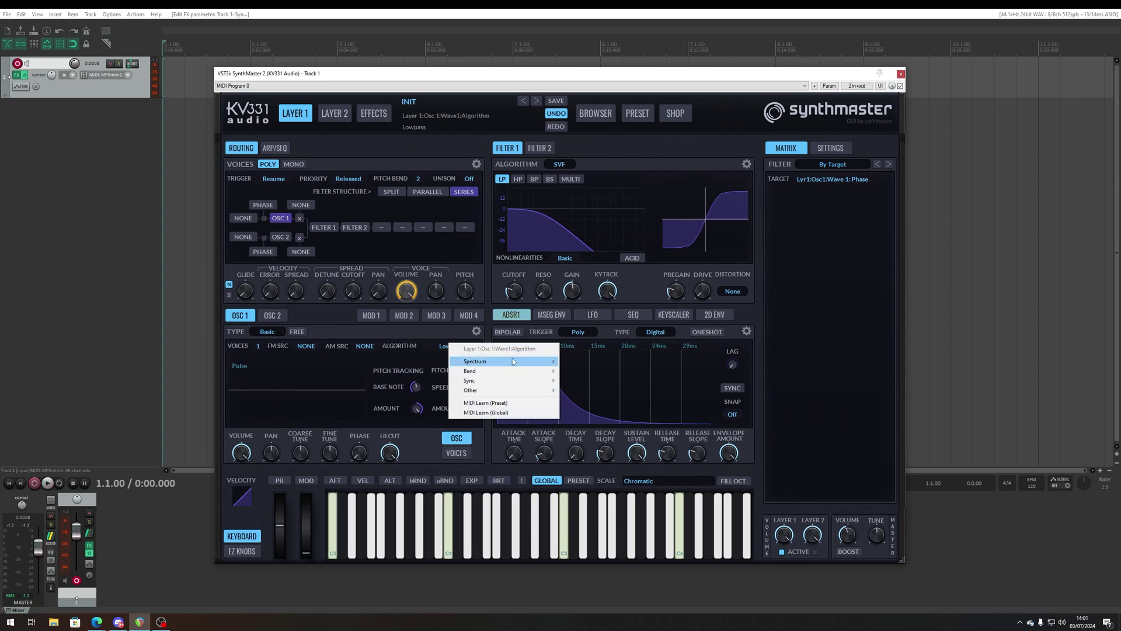
mouse_move(513, 360)
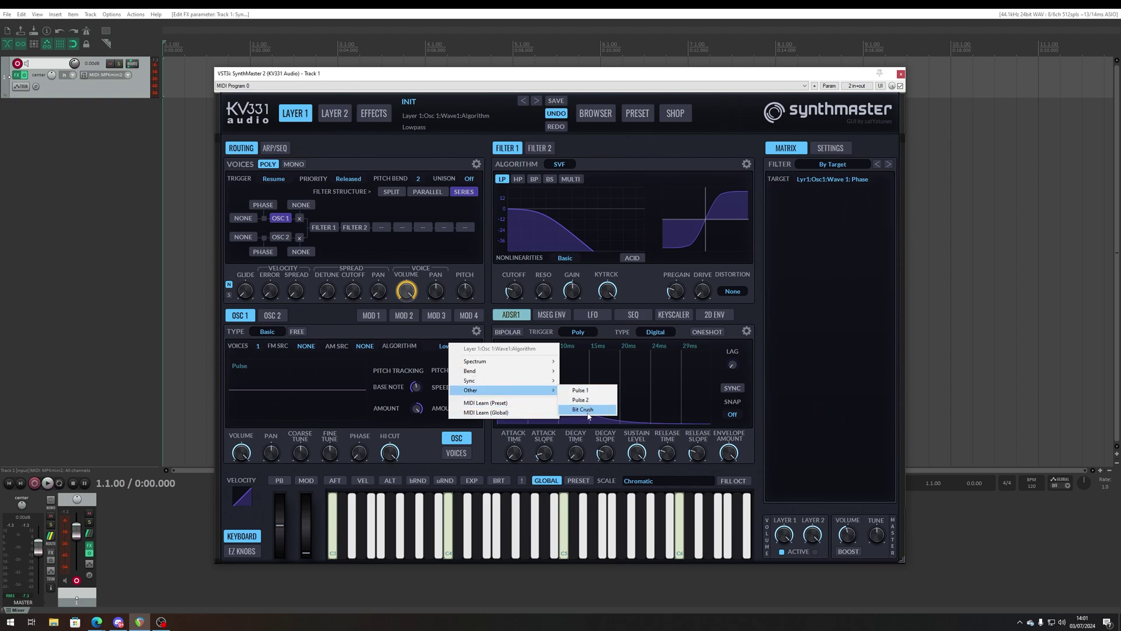
left_click(584, 409)
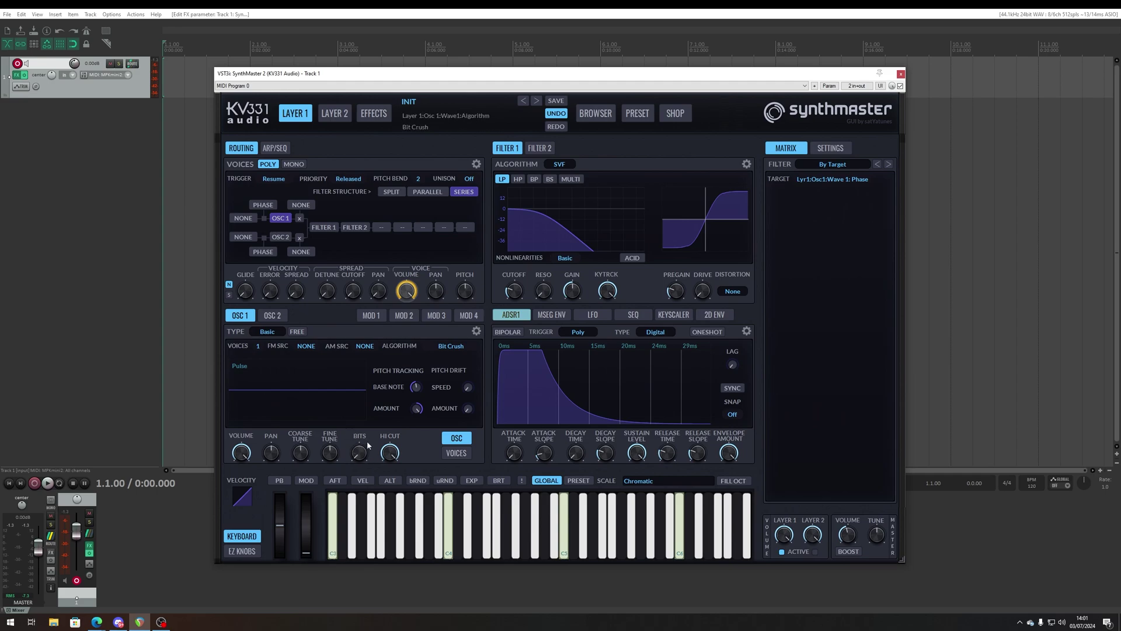
mouse_move(361, 456)
left_mouse_down()
mouse_move(352, 451)
mouse_move(364, 466)
left_mouse_up()
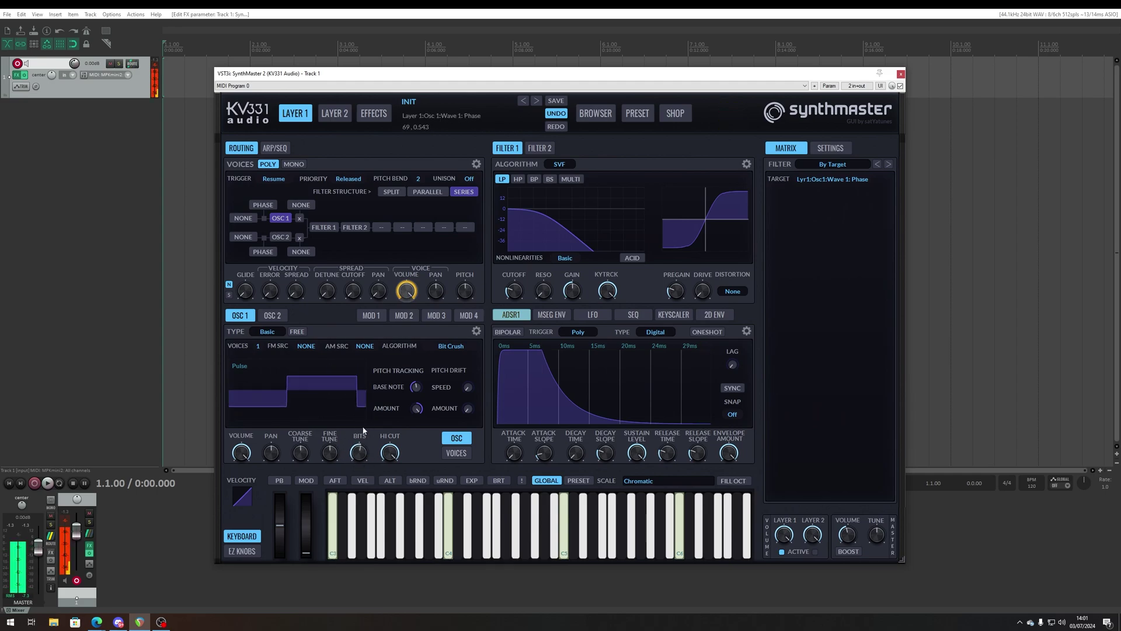
left_click_drag(363, 465, 351, 457)
Change Oscillator 1's waveform to Square and vary the Bits amount
left_click(248, 366)
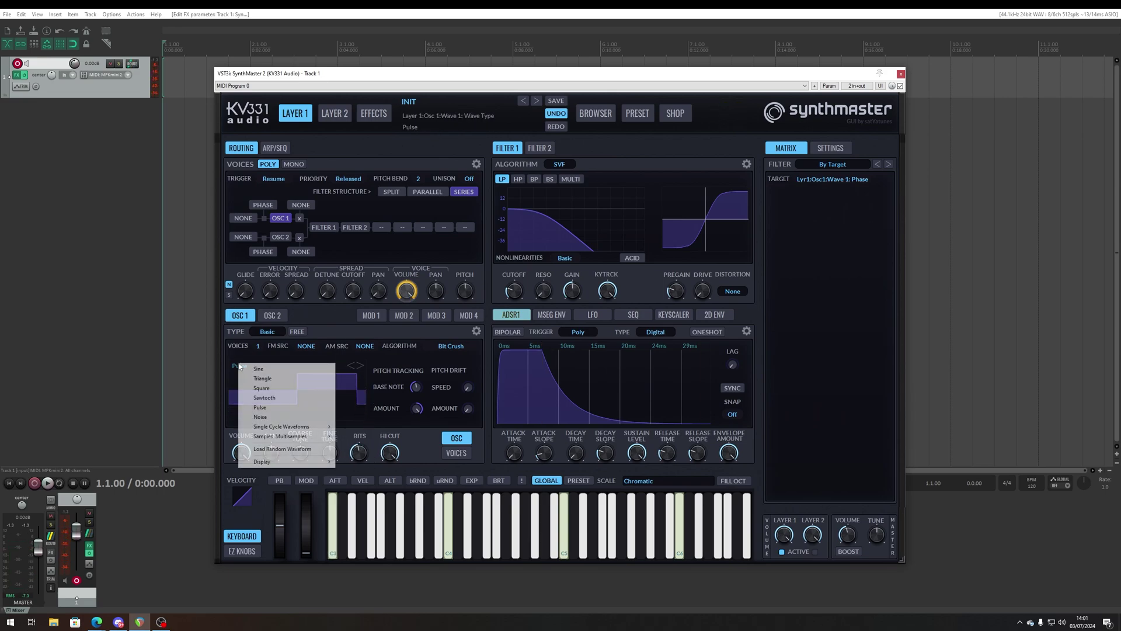
left_click(271, 390)
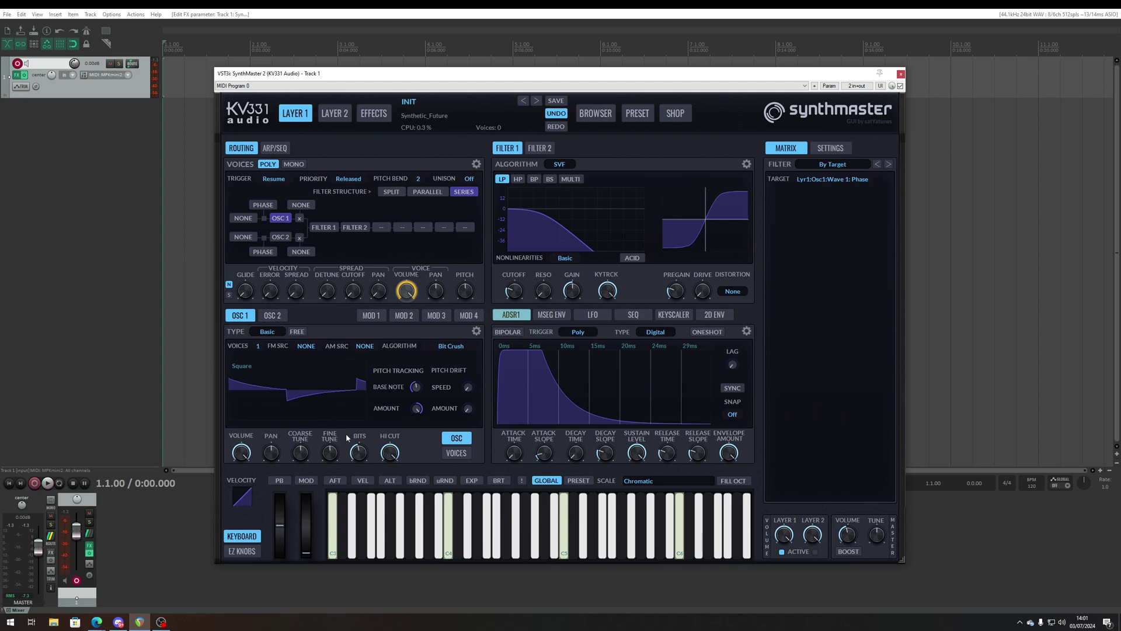
left_click_drag(360, 464, 361, 496)
Switch Oscillator 1's algorithm to Lowpass for comparison
left_click(449, 346)
mouse_move(468, 363)
left_click(585, 368)
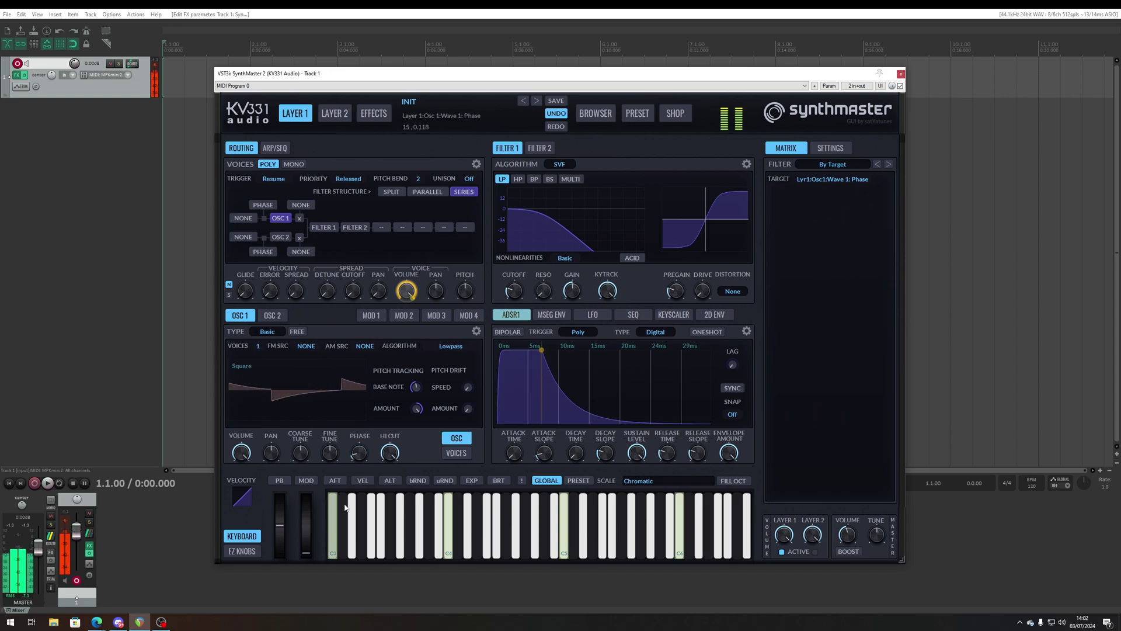
Set Oscillator 1's algorithm to Bit Crush again and turn the Bits amount up fully
left_click(454, 349)
mouse_move(510, 393)
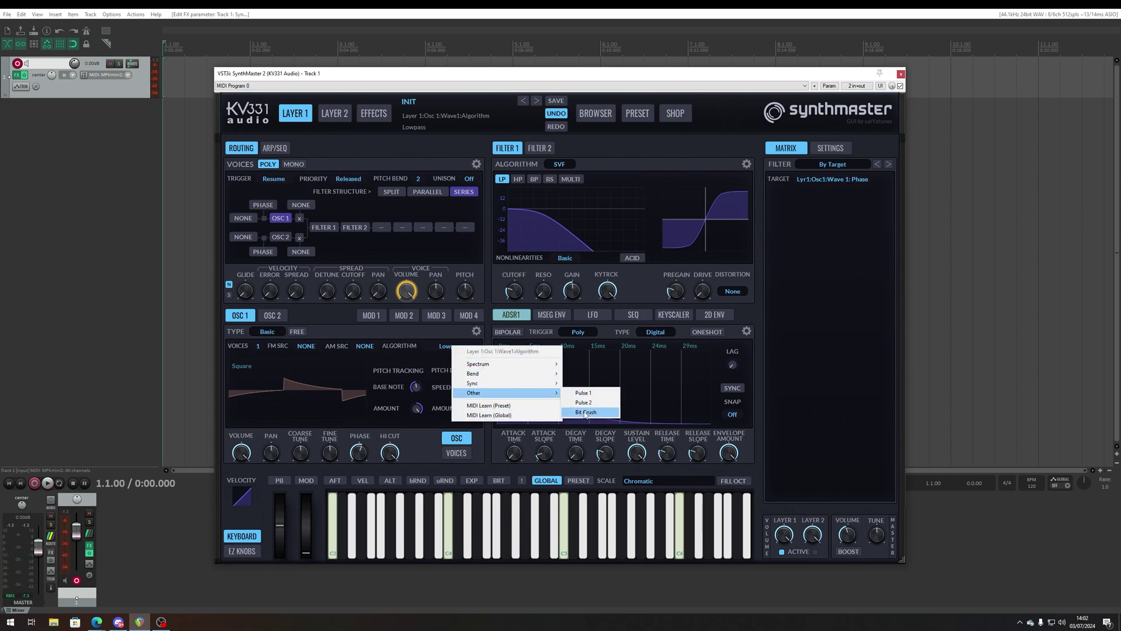
left_click(585, 412)
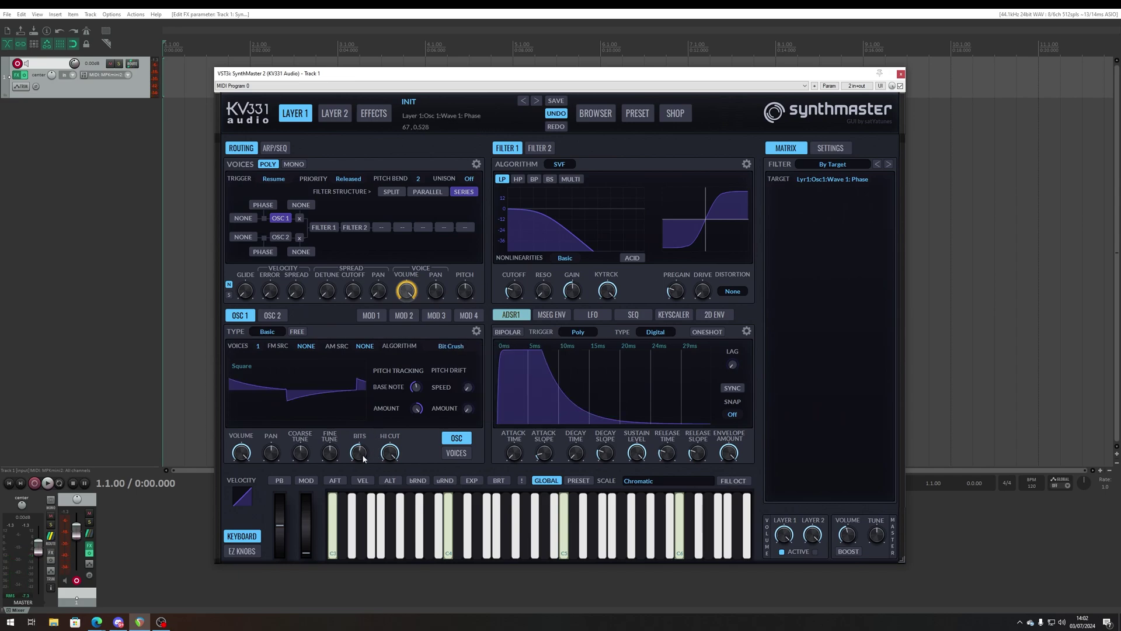
left_click_drag(362, 457, 359, 394)
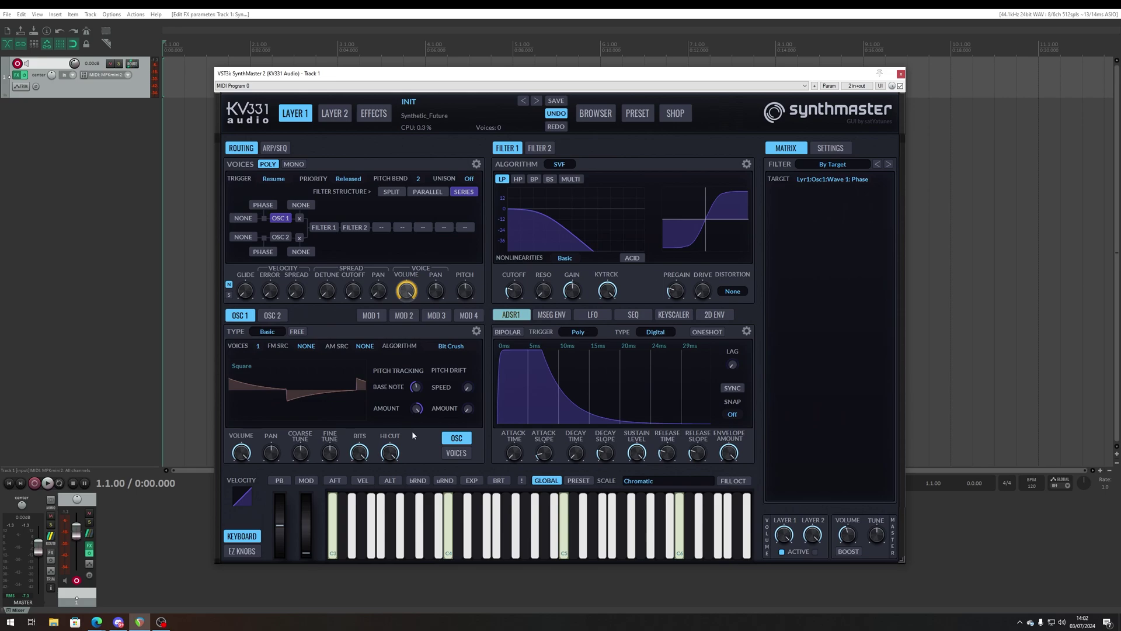
Look through Oscillator 1's single cycle waveform categories and change the oscillator type to Additive
left_click(270, 334)
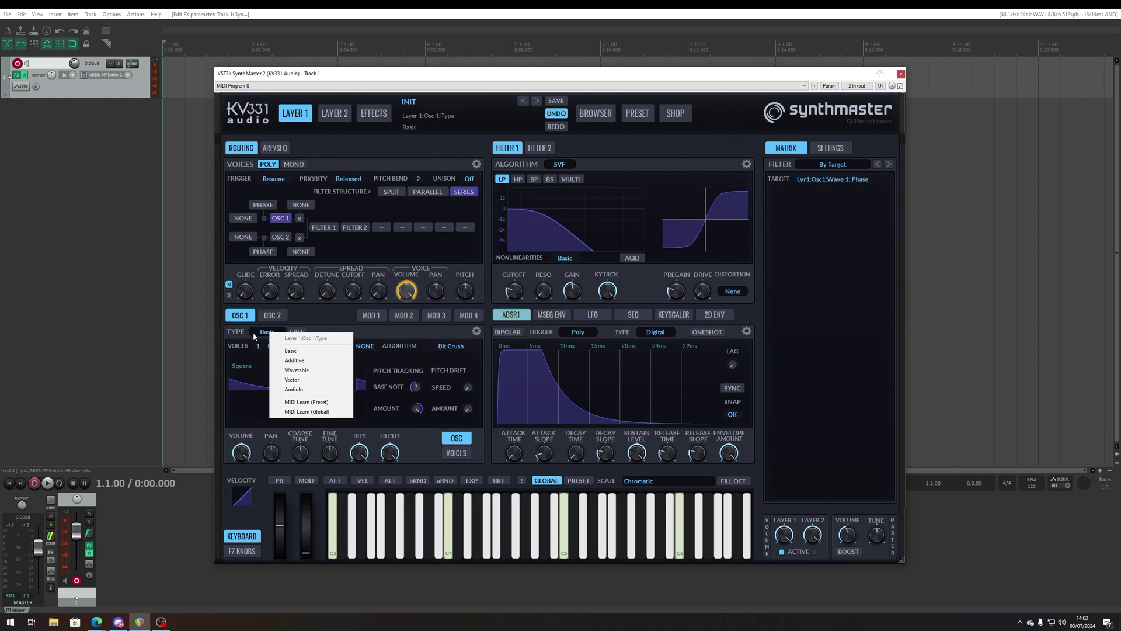
left_click(246, 365)
left_click(246, 366)
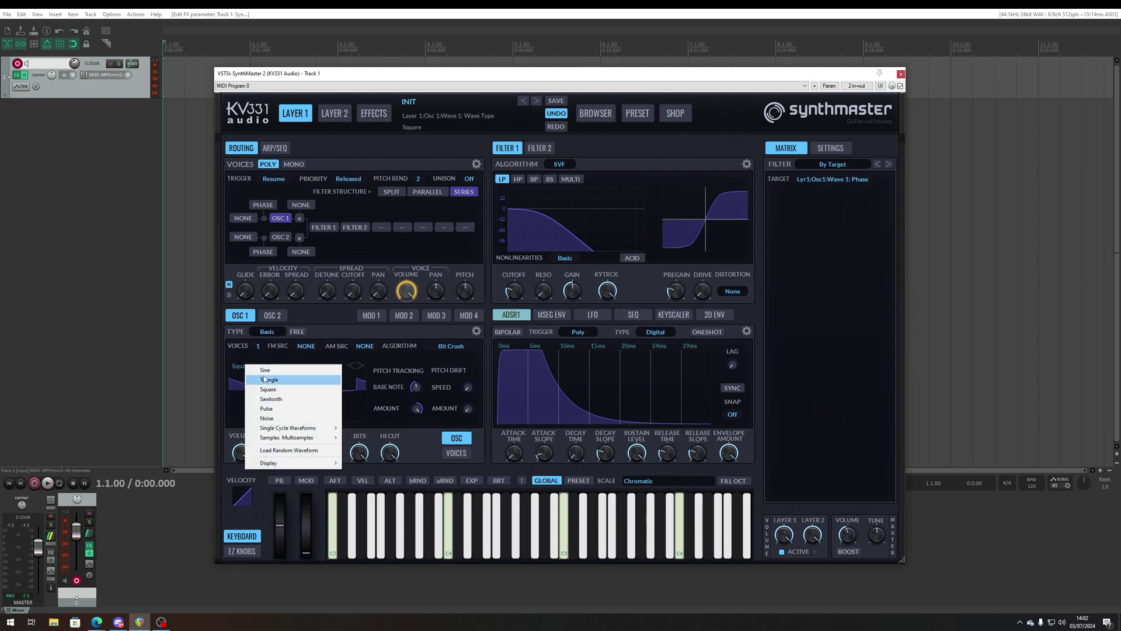
mouse_move(307, 431)
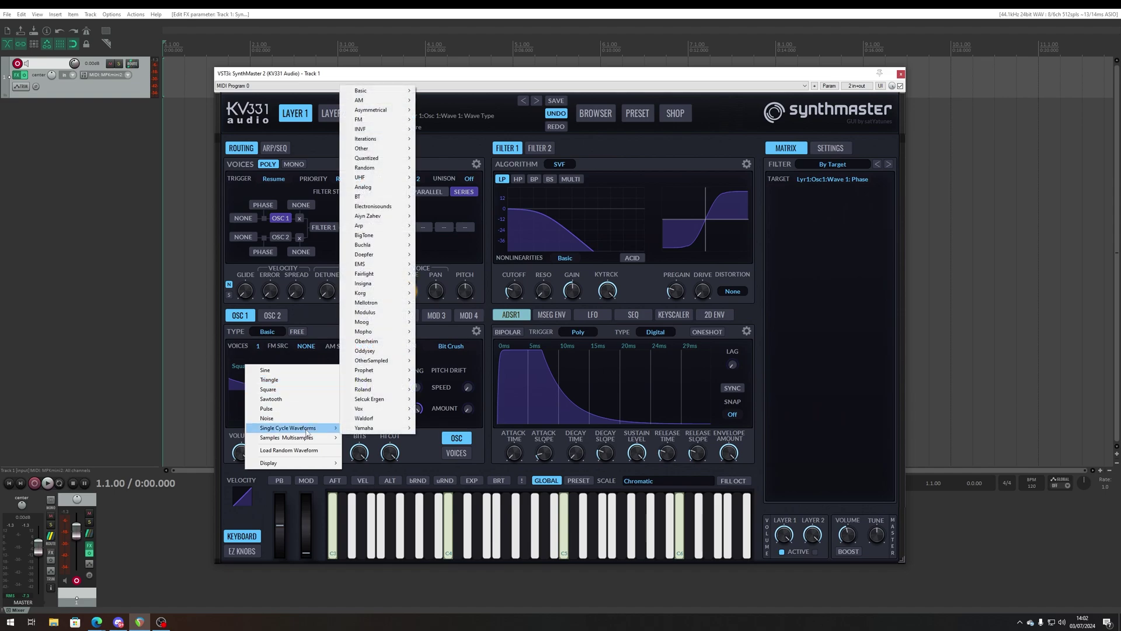
left_click(265, 334)
left_click(264, 335)
left_click(310, 361)
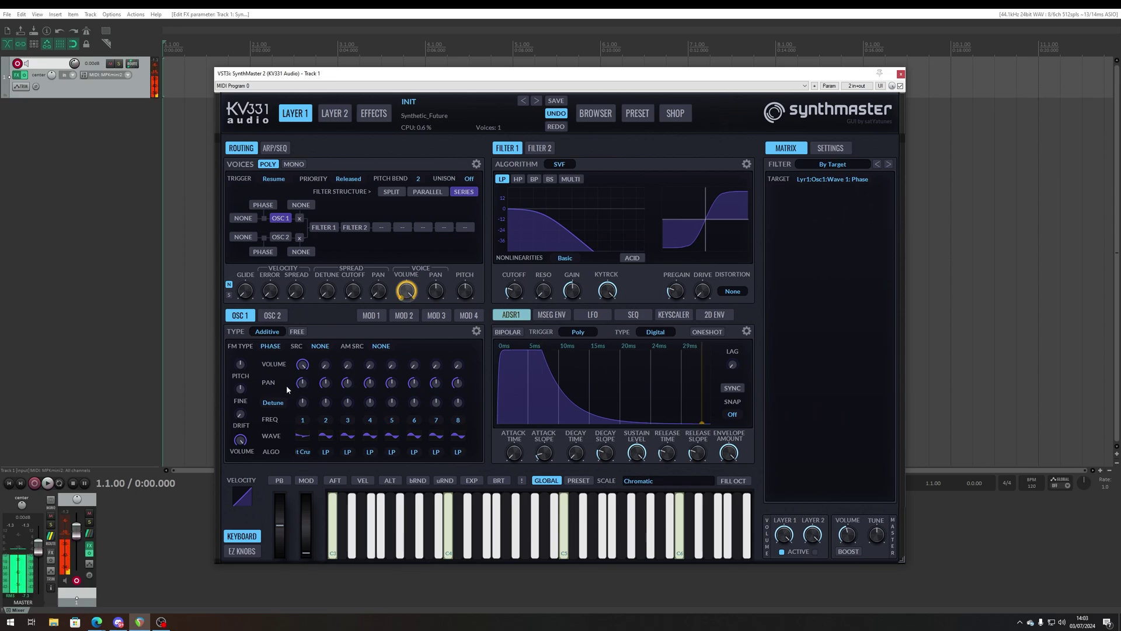
Set additive wave 1 to Sine and shape a descending volume curve across waves 2 to 8
left_click(306, 436)
left_click(325, 441)
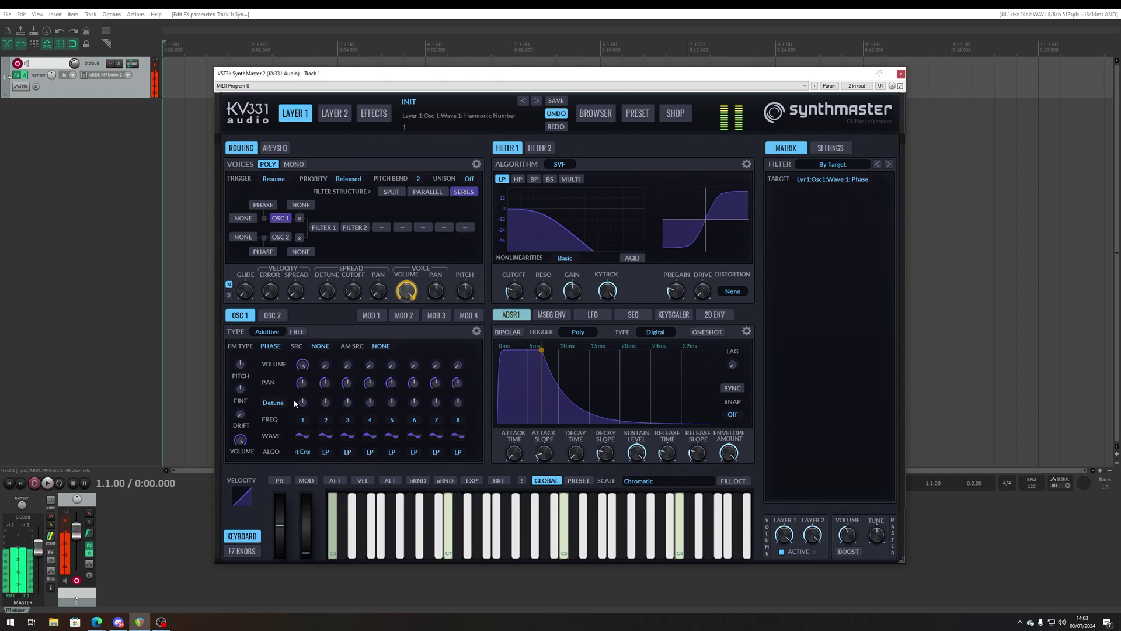
left_click_drag(325, 370, 423, 375)
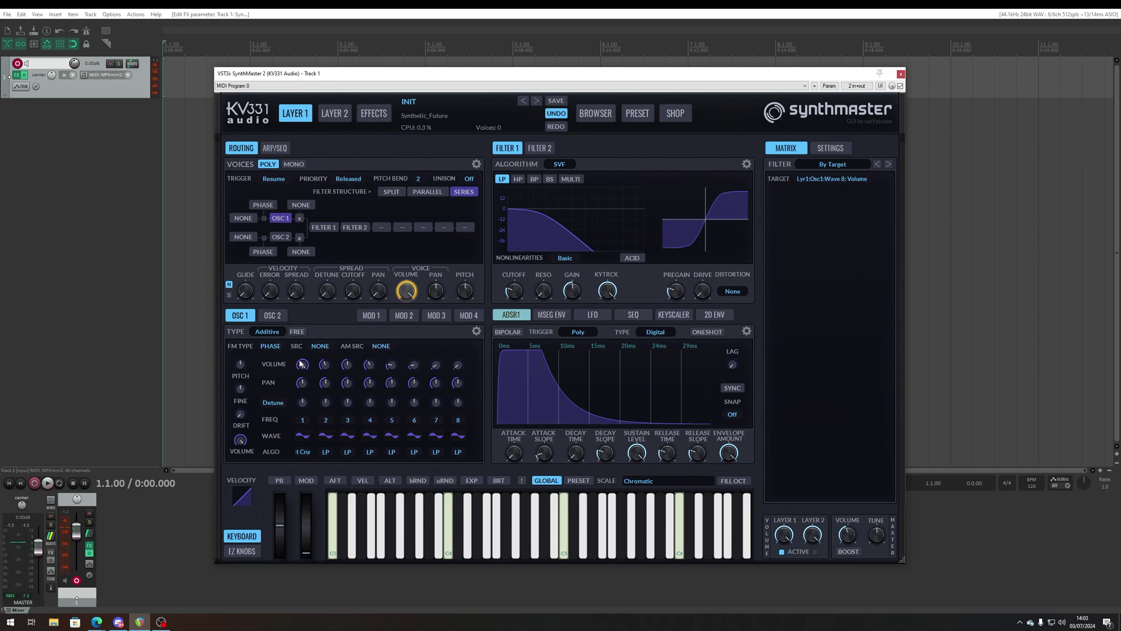
Try detuning additive wave 2, reset its detune, and audition the Square and Pulse waveforms on it
left_click_drag(326, 403, 335, 394)
double_click(326, 403)
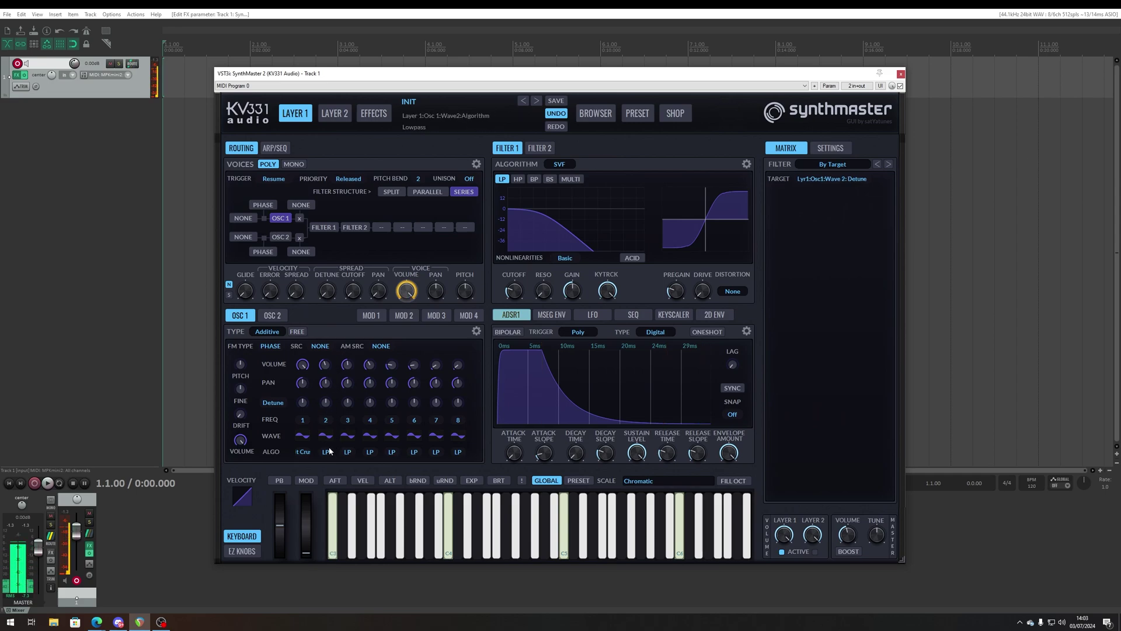
left_click(303, 436)
left_click(329, 433)
left_click(326, 436)
left_click(372, 459)
left_click(326, 436)
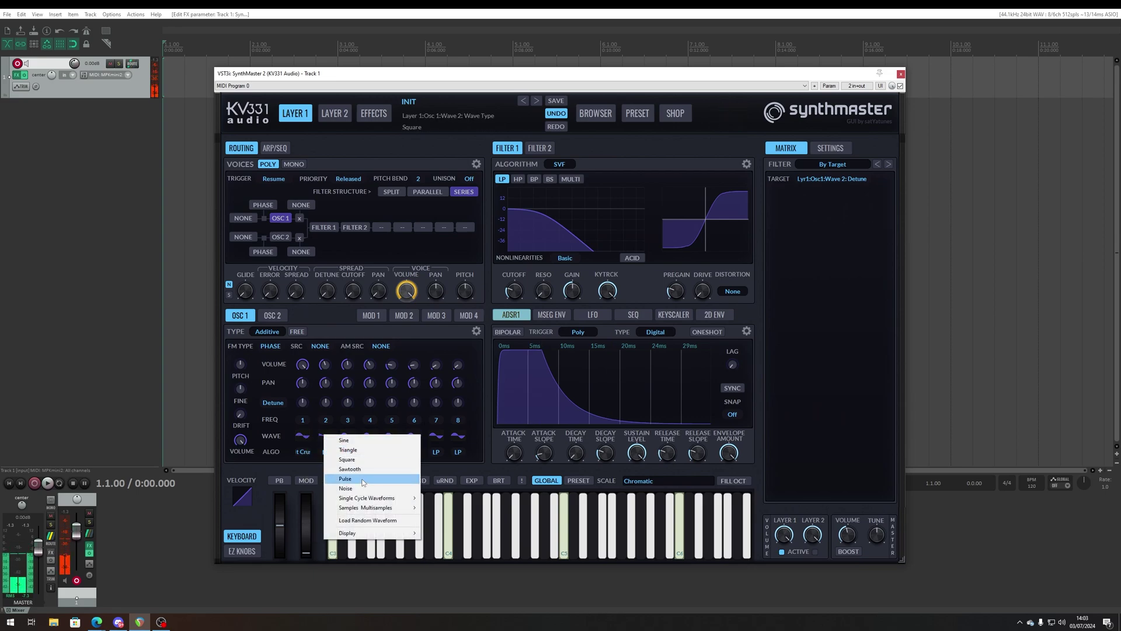
left_click(349, 469)
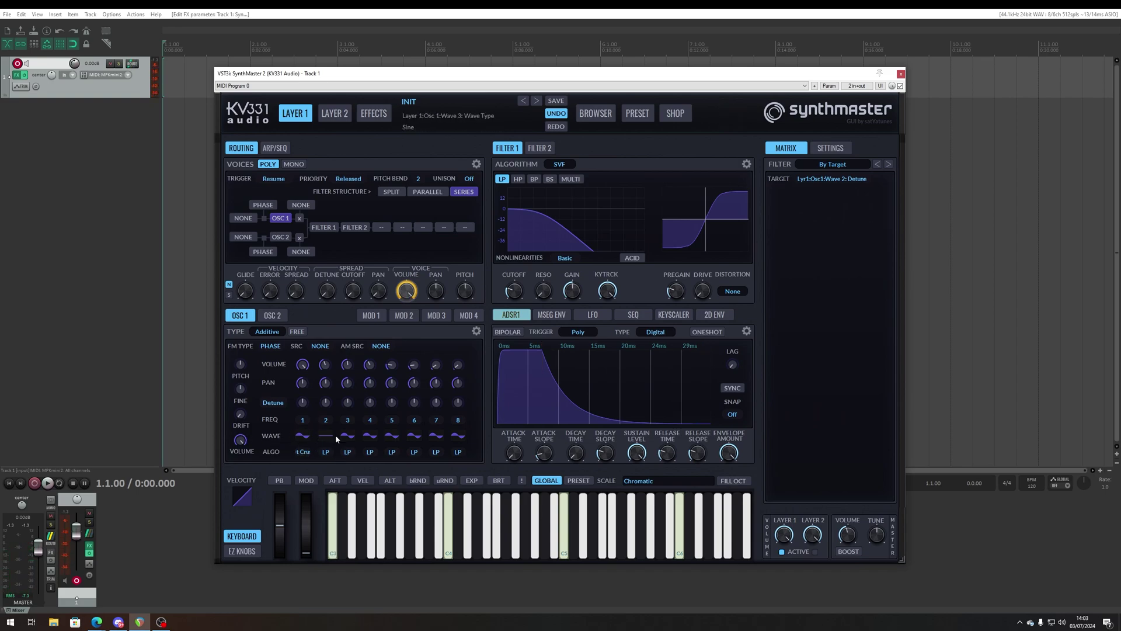
Set the waveform of additive wave 2 to Square
right_click(328, 453)
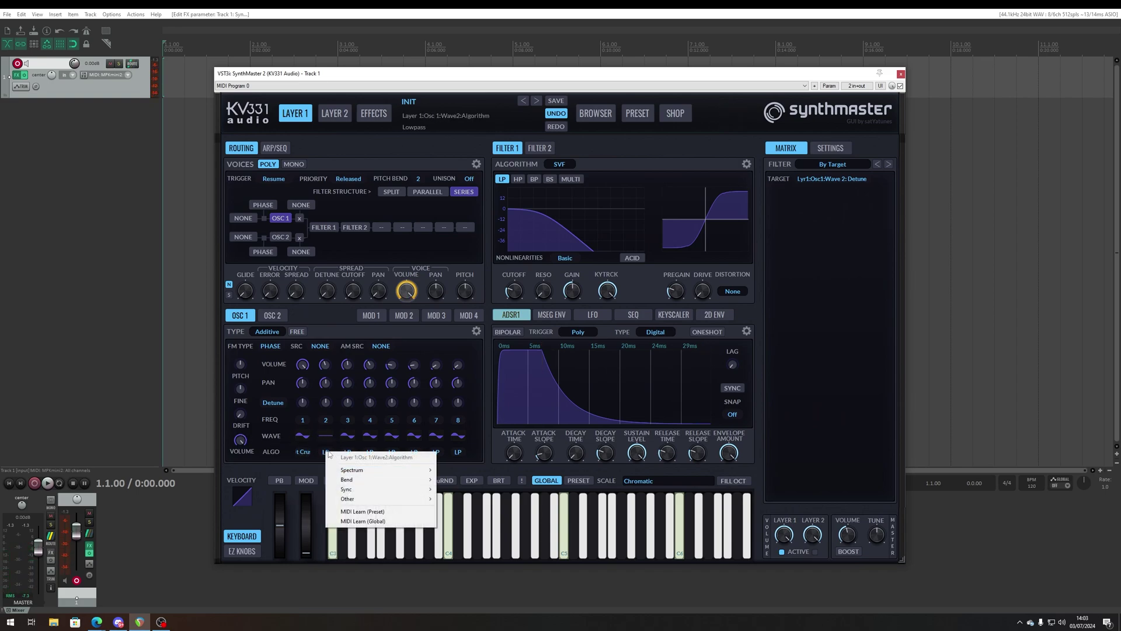
left_click(326, 435)
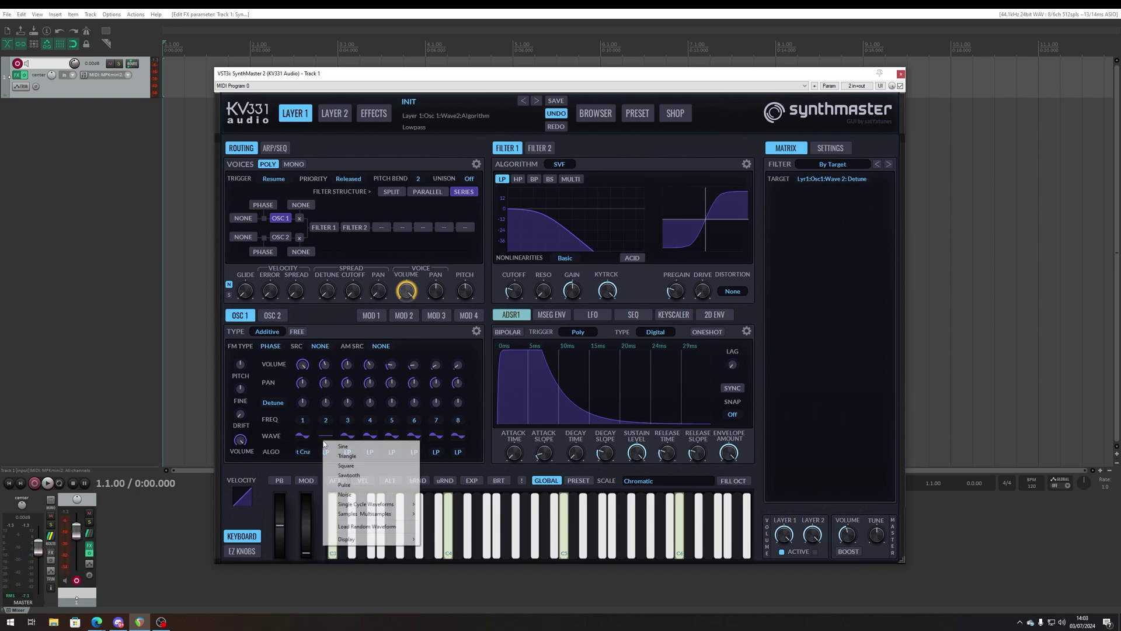
left_click(369, 488)
left_click(325, 435)
left_click(363, 461)
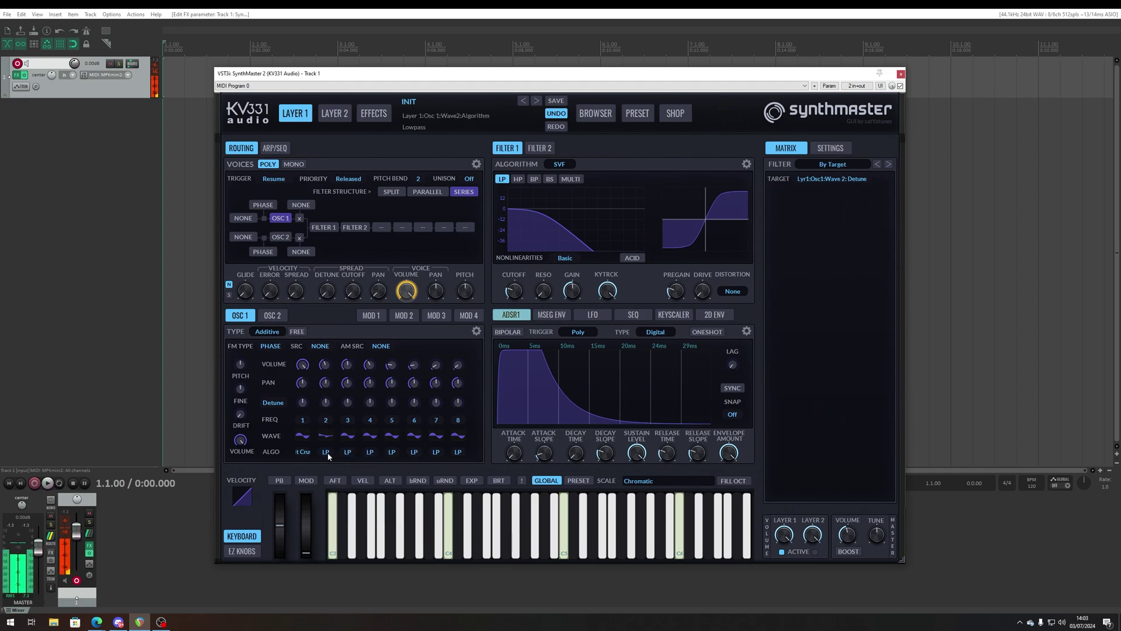
Try Frequency Modulation from Modulator 1 on Oscillator 1, and restore Phase Modulation with the FM source set to NONE
left_click(278, 346)
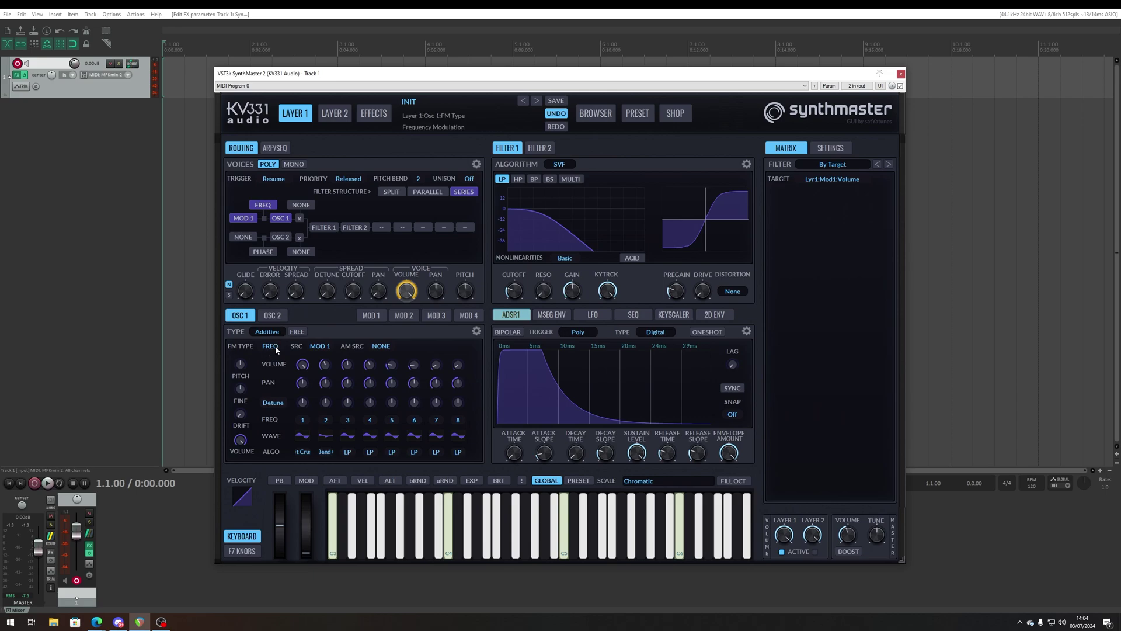
right_click(272, 349)
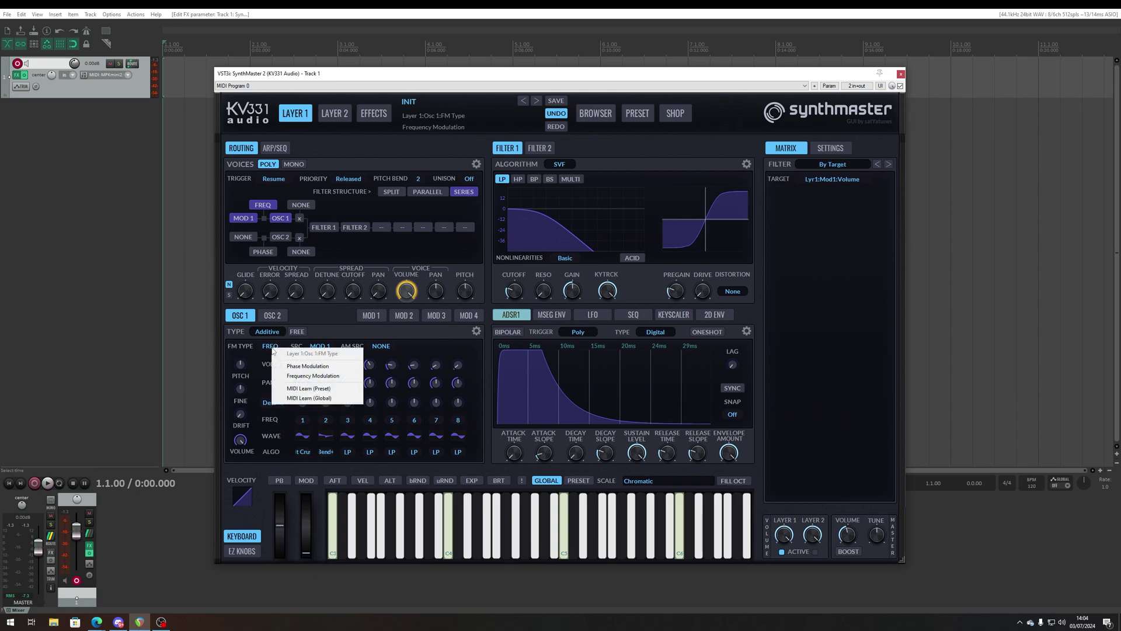
left_click(308, 365)
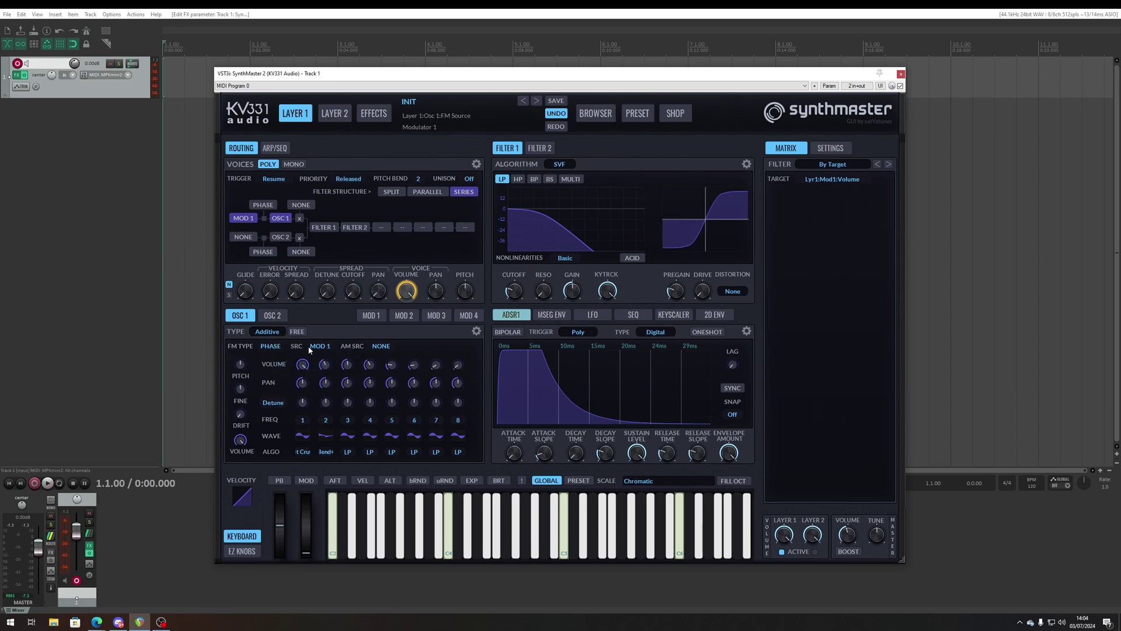
right_click(314, 348)
left_click(330, 365)
right_click(380, 347)
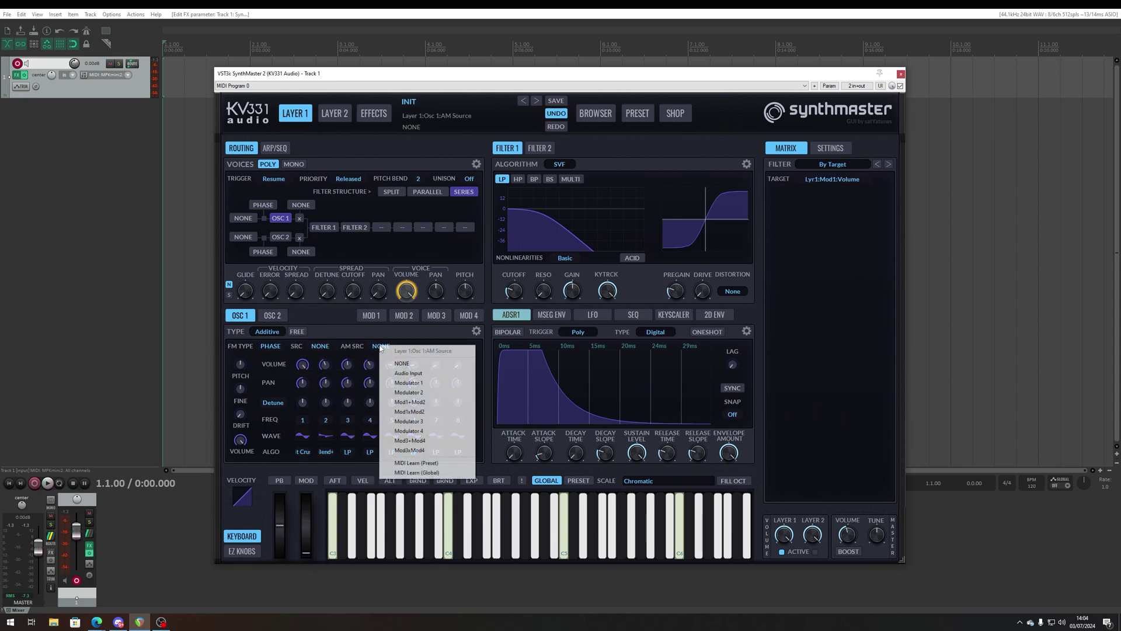
left_click(414, 343)
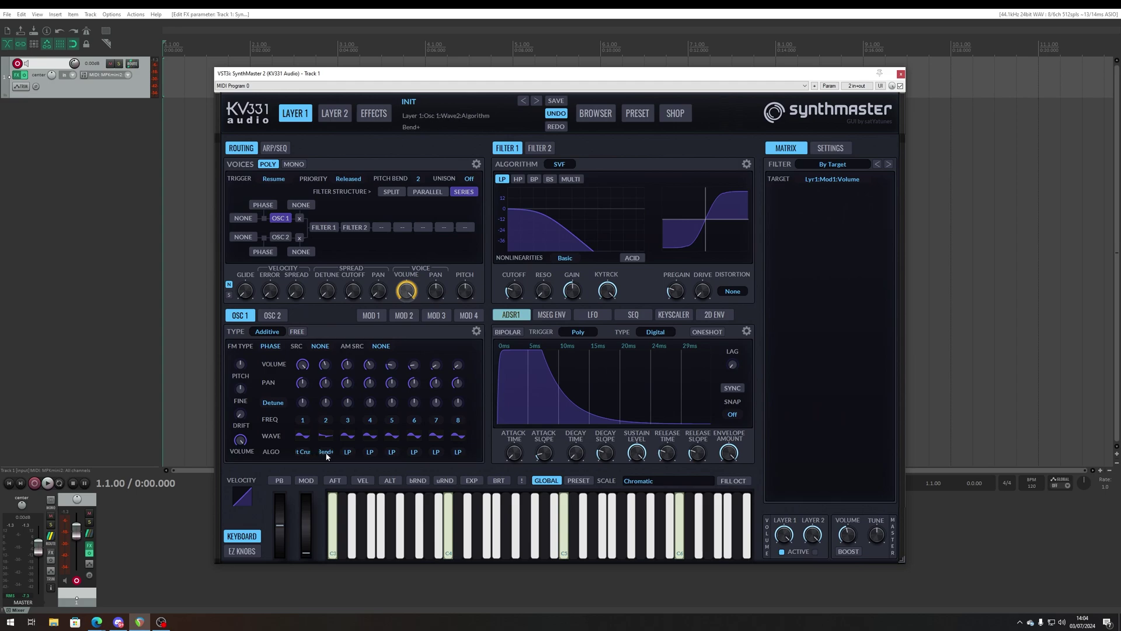
left_click(346, 453)
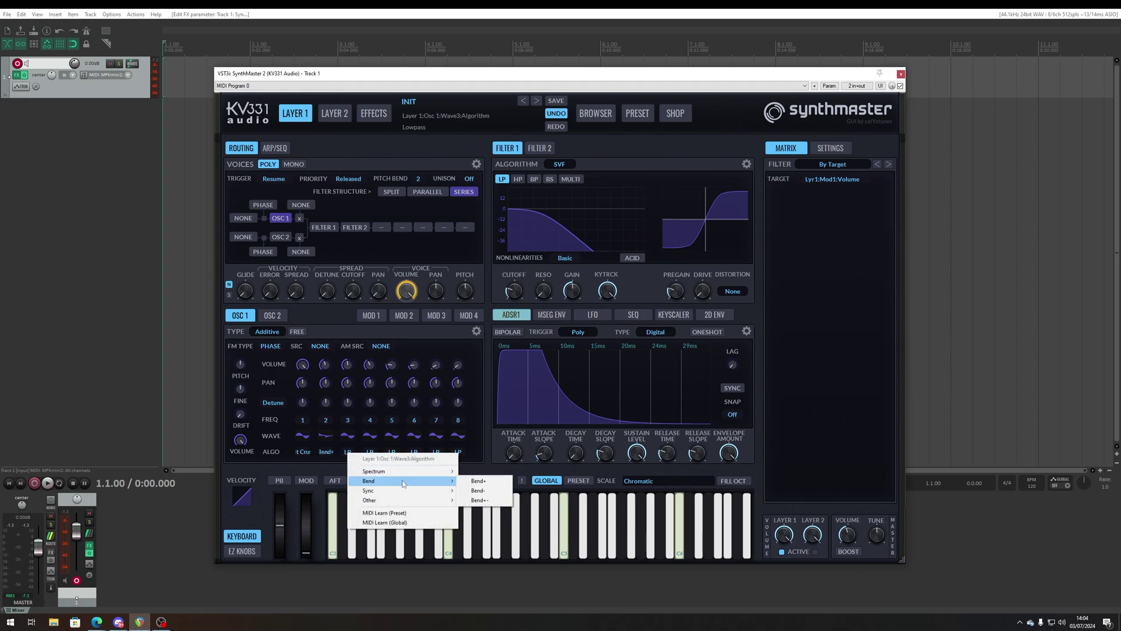
left_click(371, 472)
left_click(347, 452)
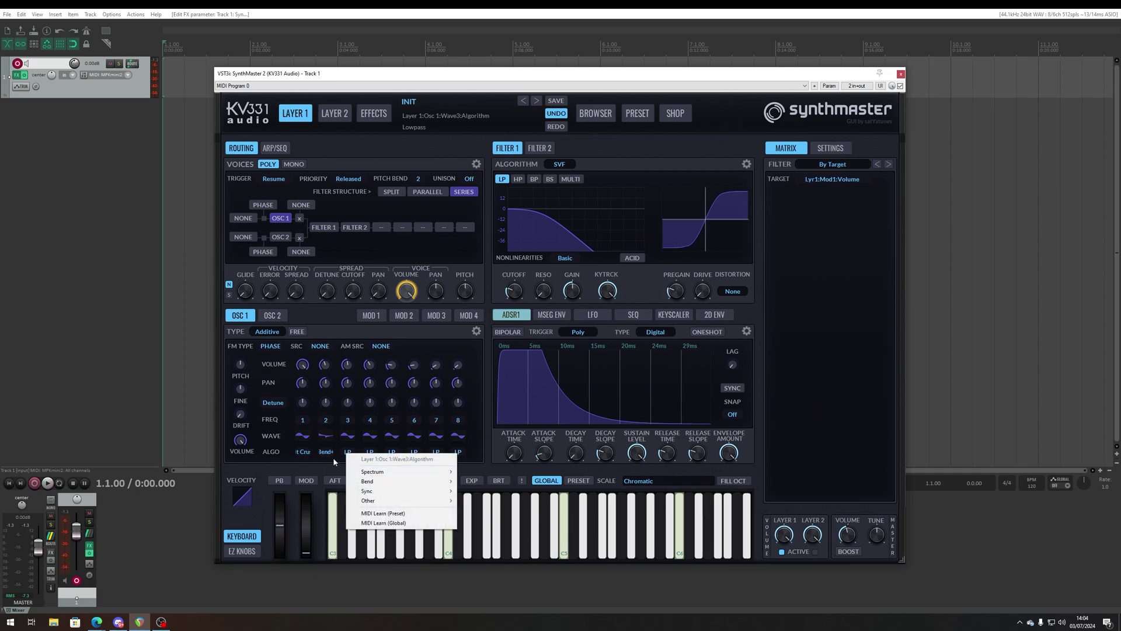
left_click(360, 462)
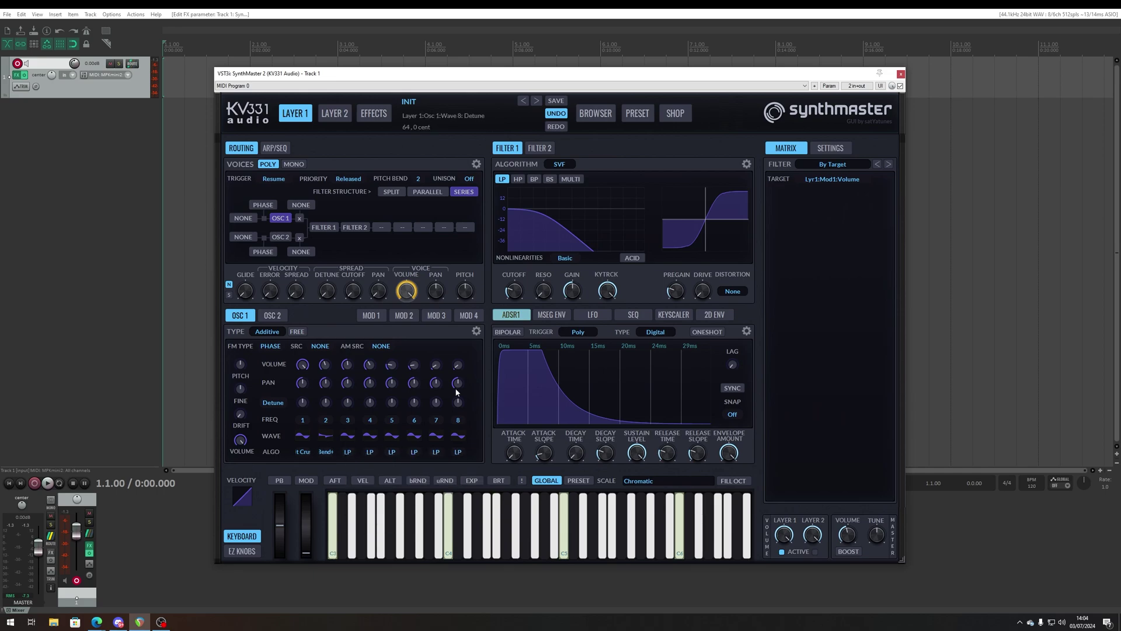
left_click(266, 331)
left_click(292, 330)
left_click(475, 331)
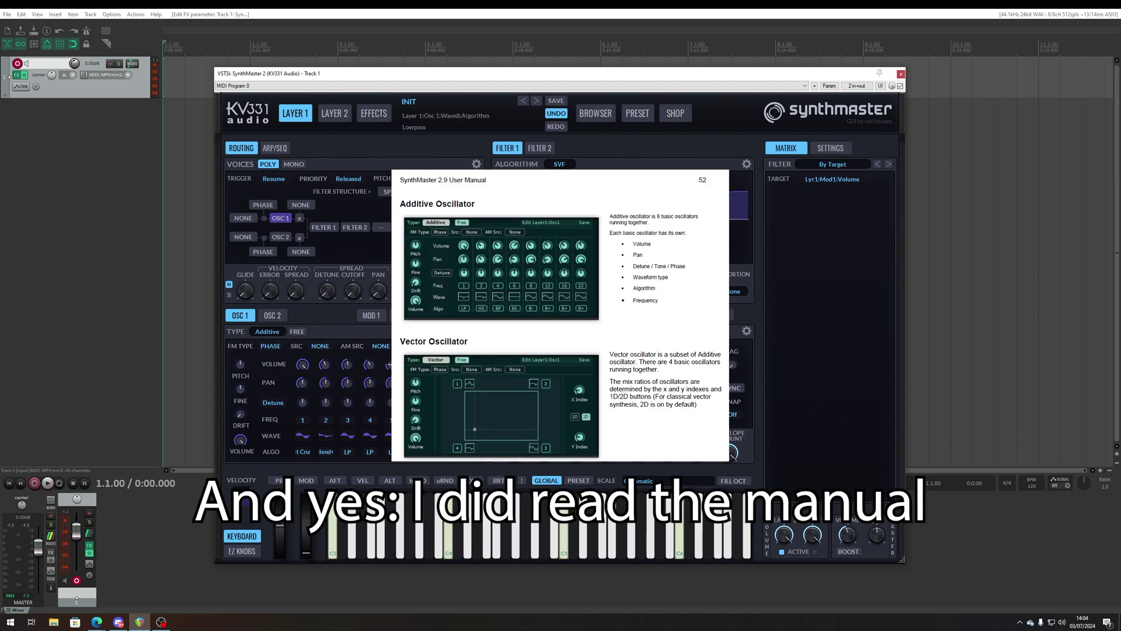
Switch Oscillator 1 to the Wavetable type, load the JakobFormant07 wavetable and sweep its wave index
right_click(295, 367)
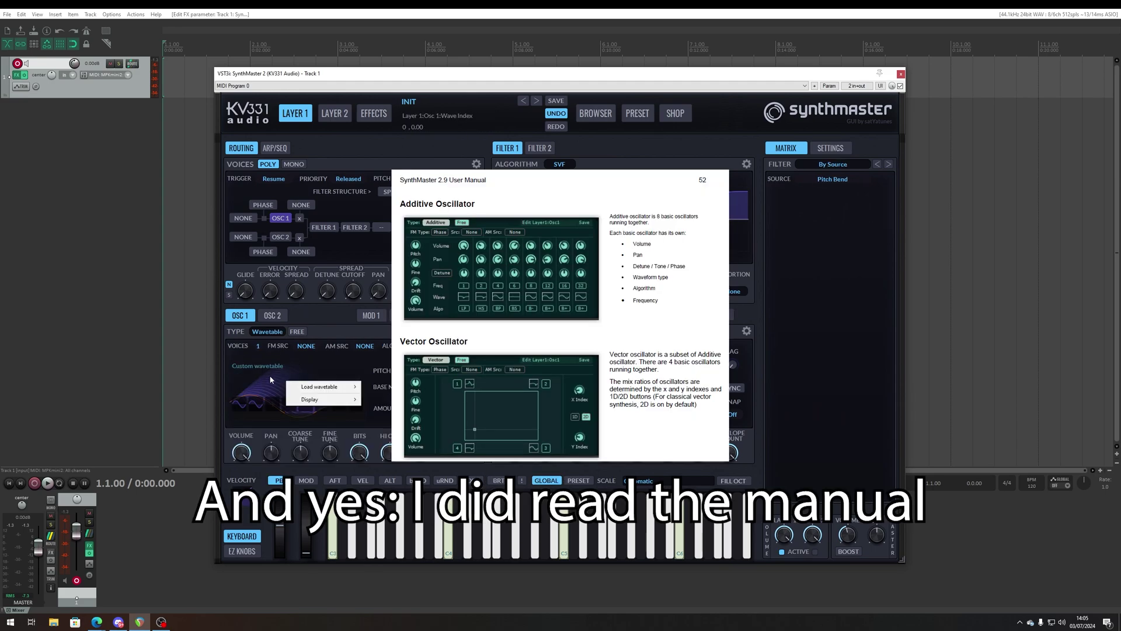
left_click(347, 357)
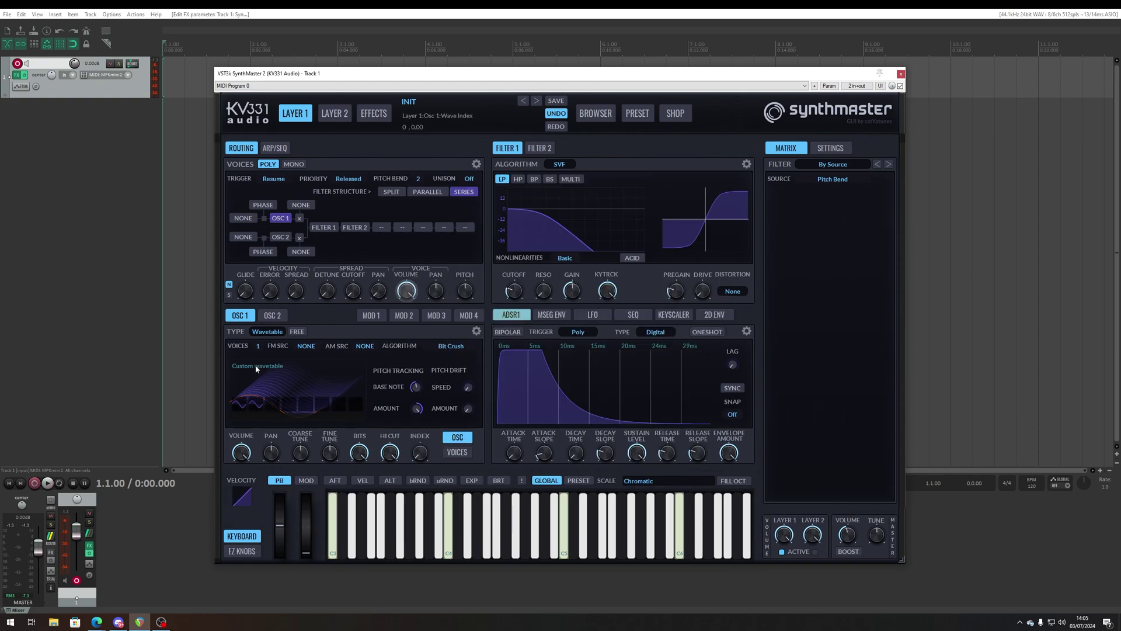
right_click(256, 368)
mouse_move(306, 372)
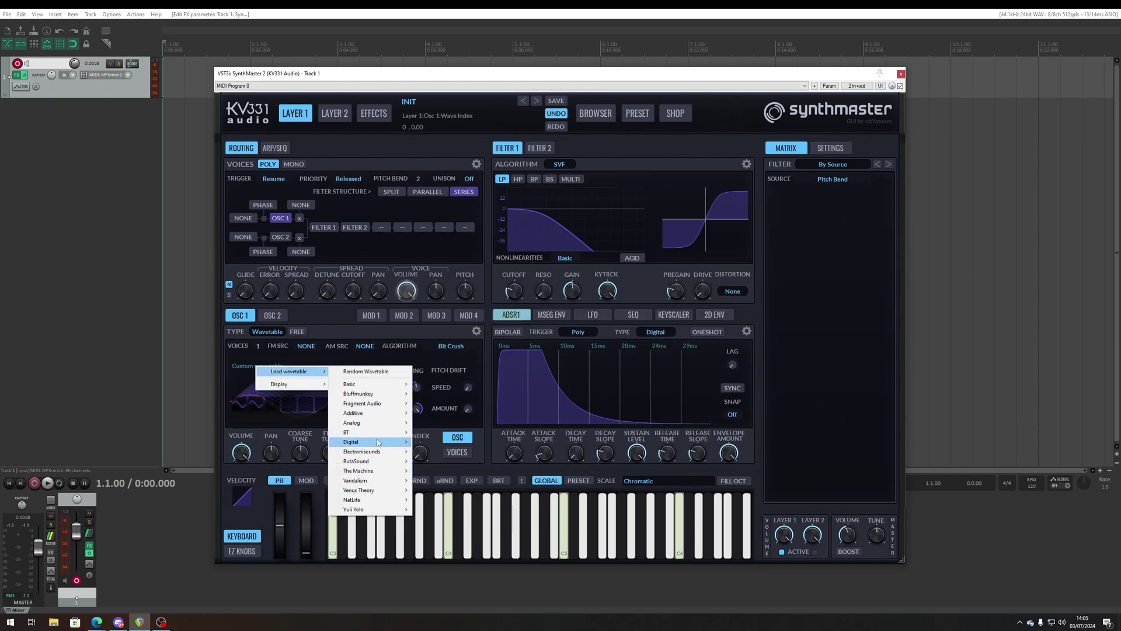
mouse_move(378, 442)
left_click(453, 394)
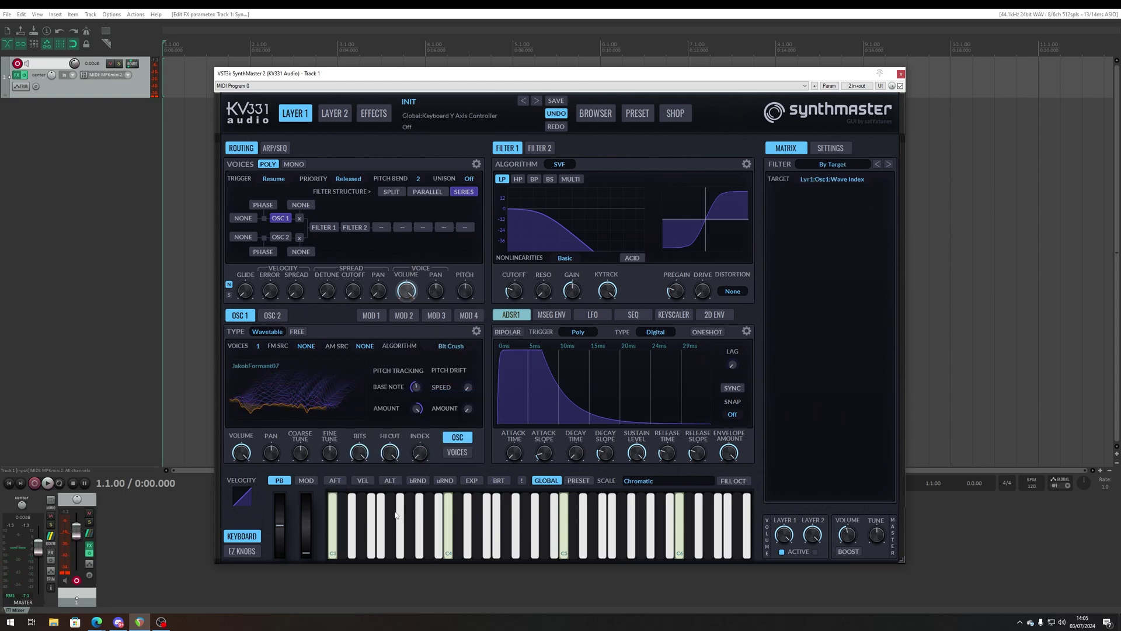
left_click_drag(418, 457, 406, 538)
Set Oscillator 1's algorithm to the Lowpass spectrum type and look over its voices settings before returning to the oscillator settings
left_click(451, 346)
mouse_move(490, 368)
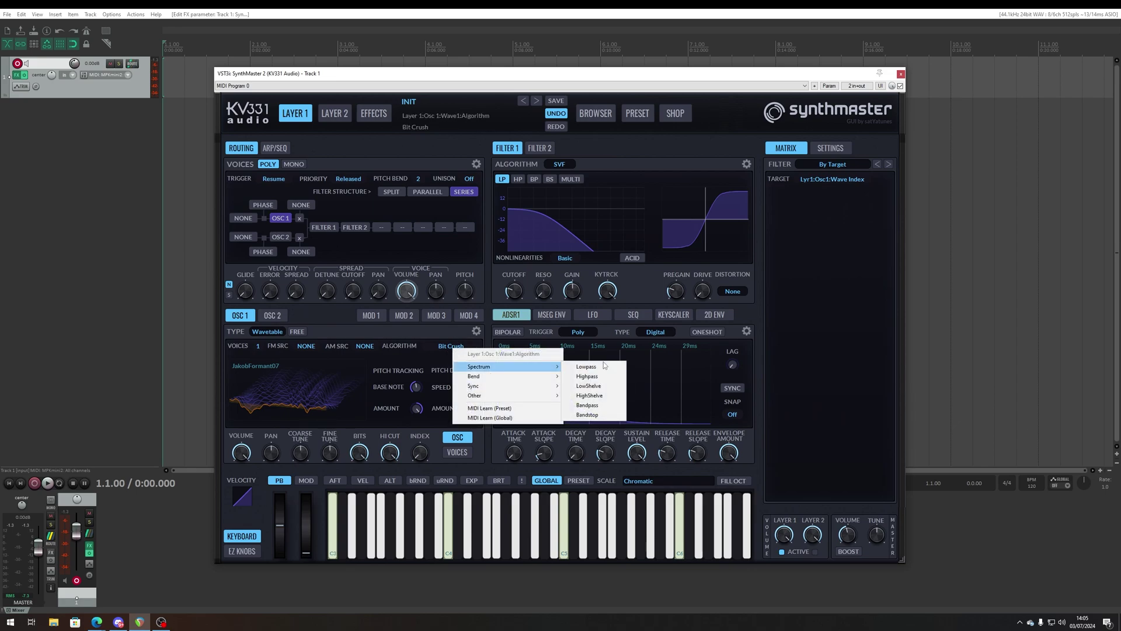
left_click(604, 362)
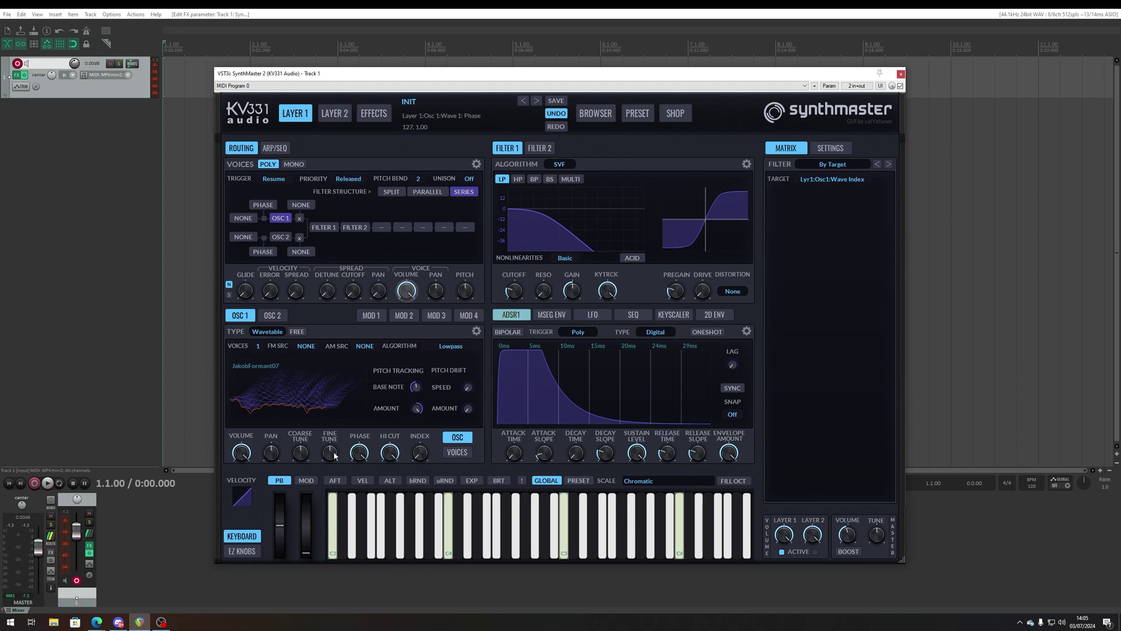
left_click(461, 453)
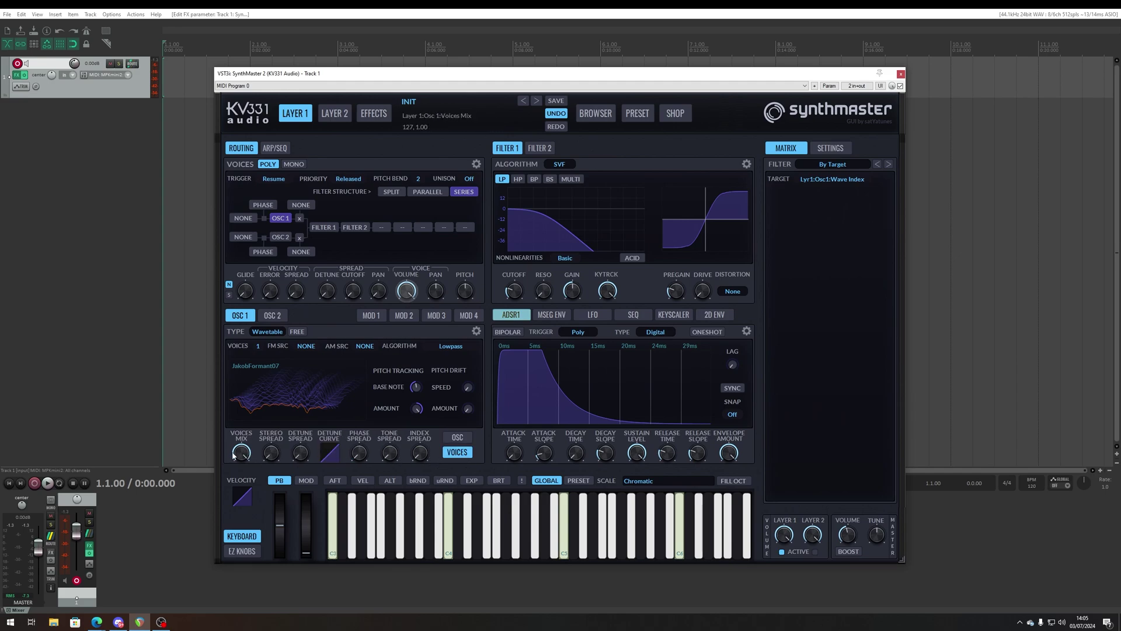
left_click(458, 438)
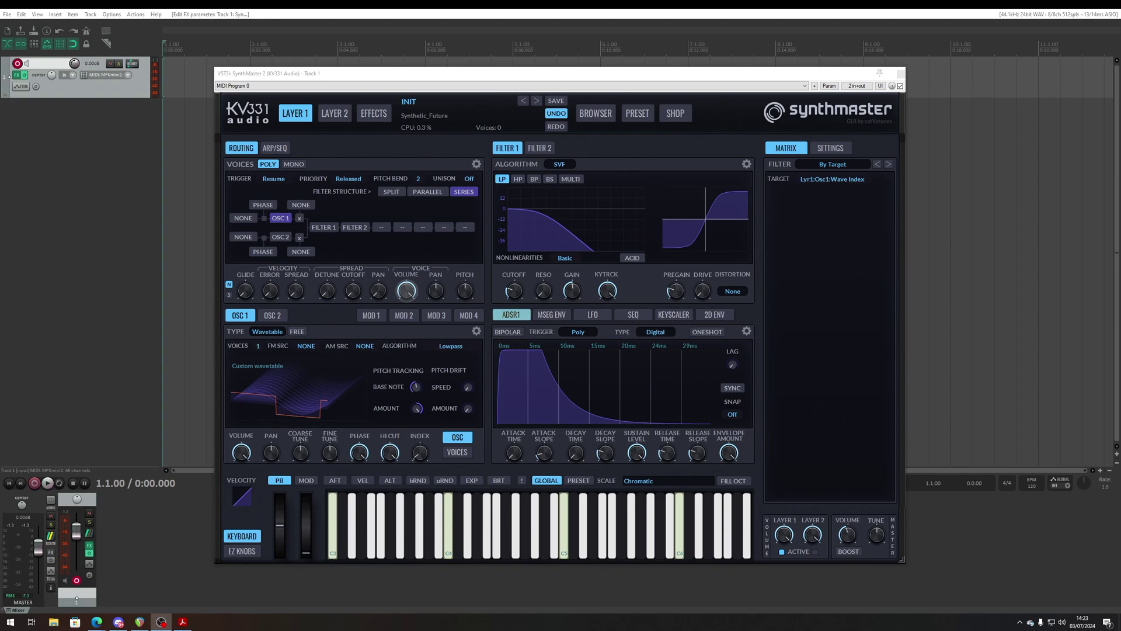
Browse the wavetable categories available for Oscillator 1, including the Basic wavetables
mouse_move(302, 376)
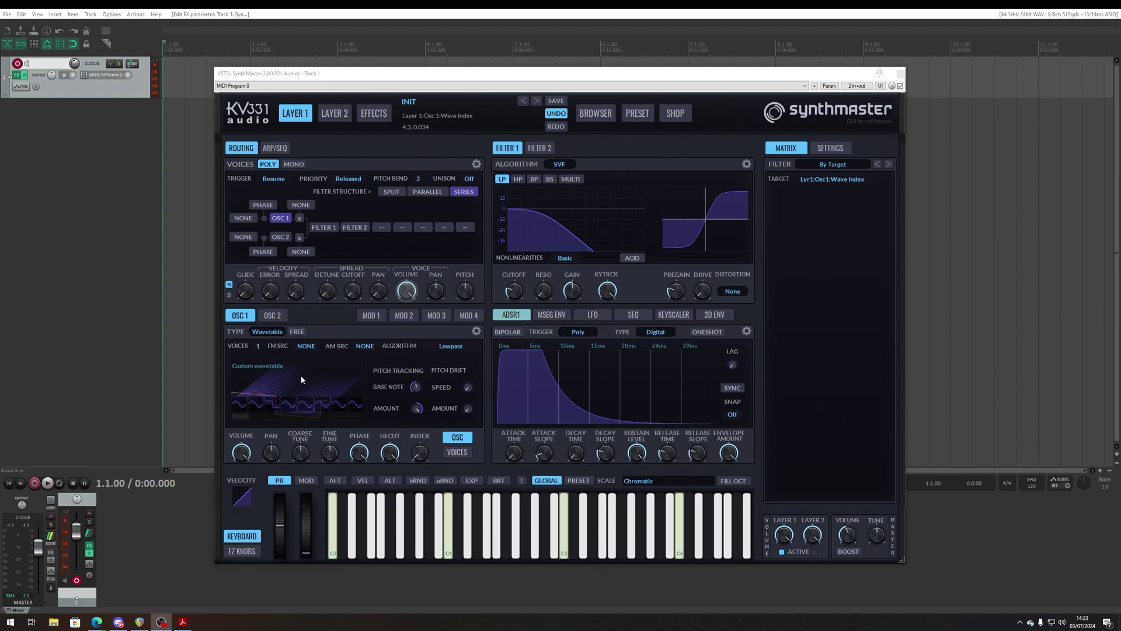
left_click(262, 368)
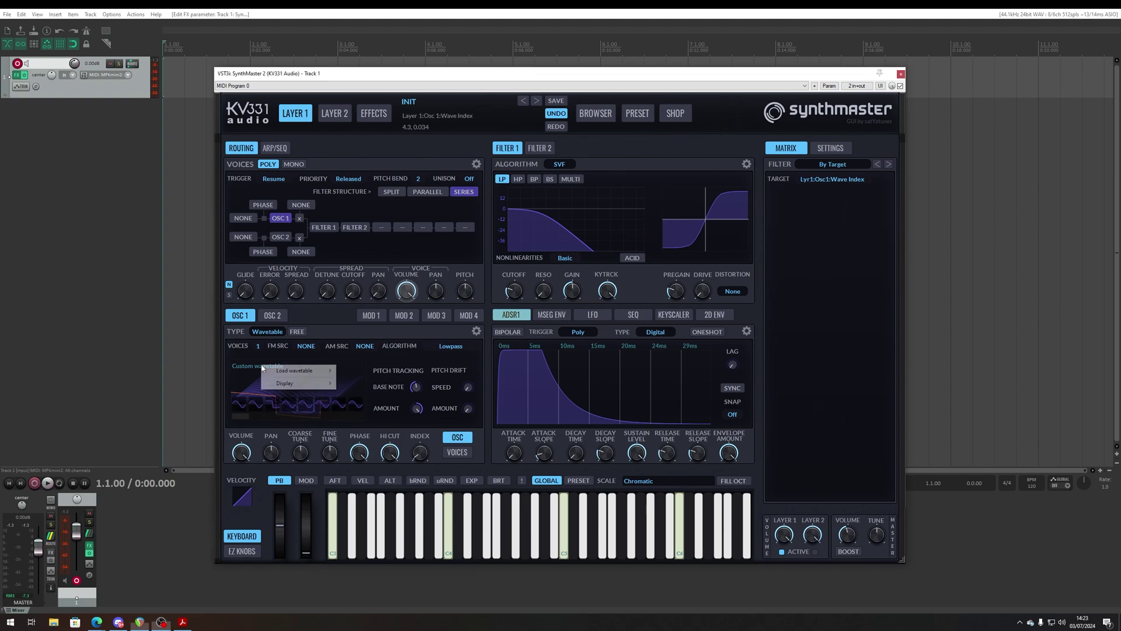
mouse_move(287, 375)
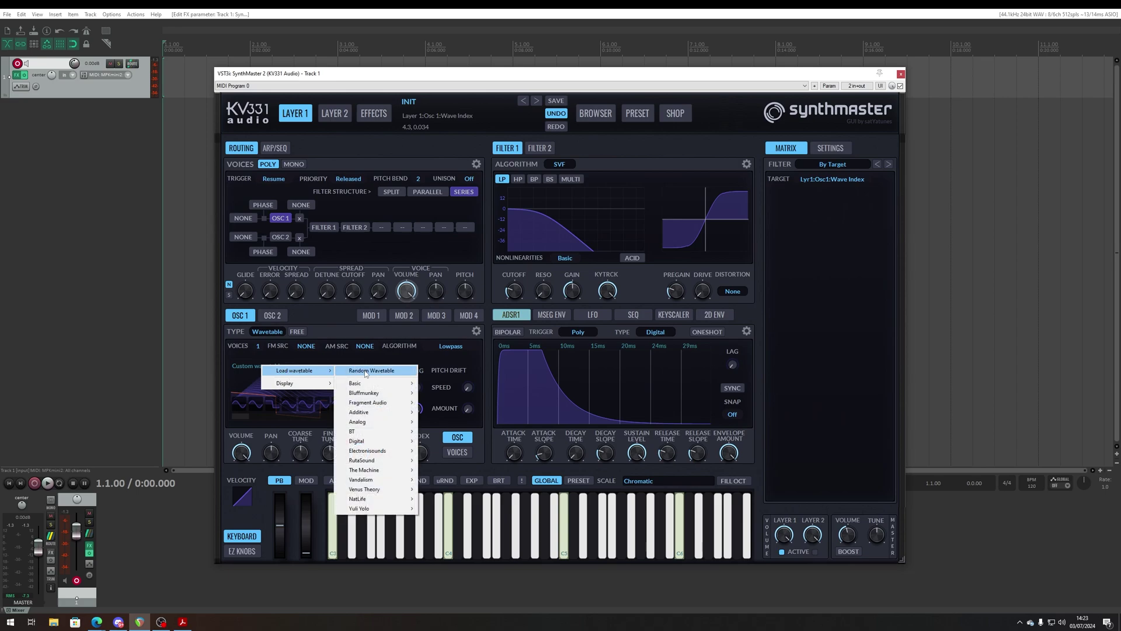
mouse_move(368, 382)
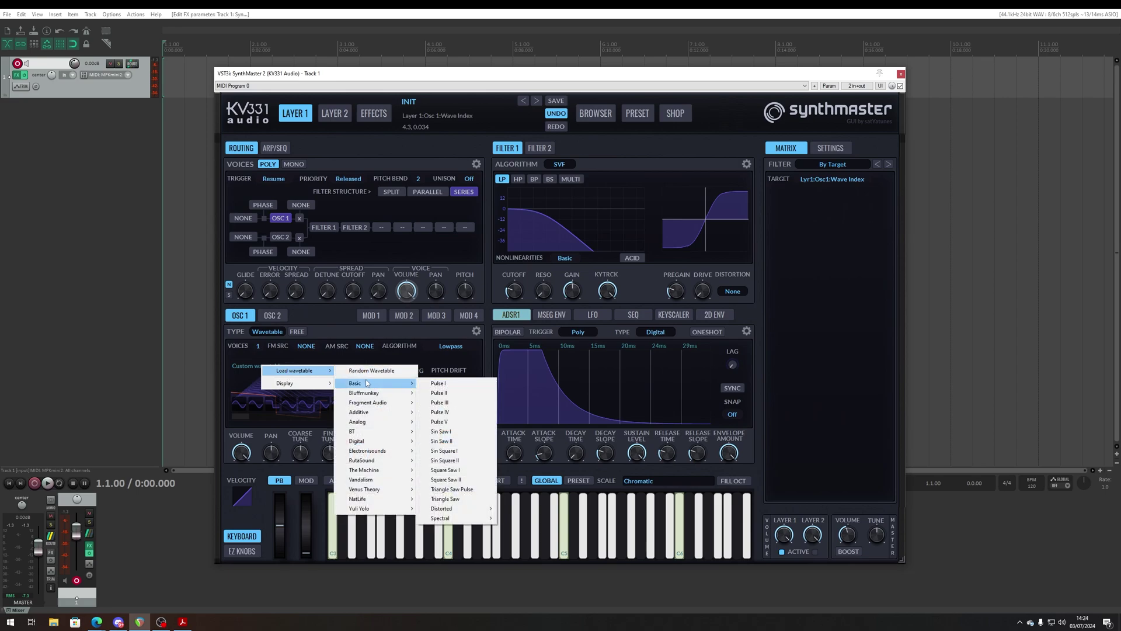
mouse_move(405, 470)
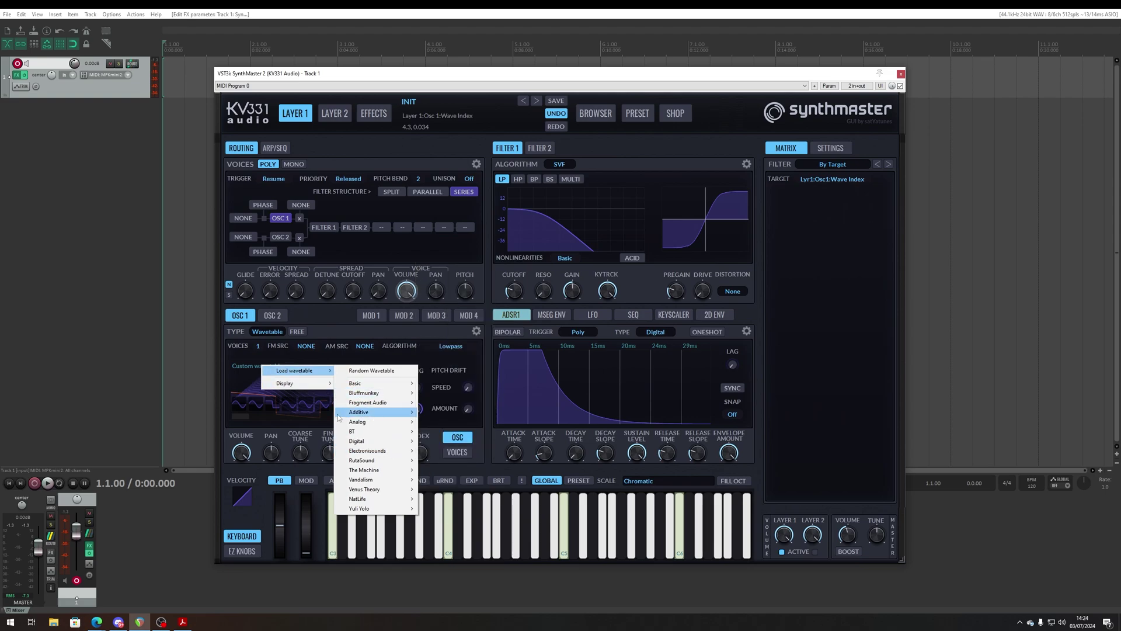
key("Escape")
key("Escape")
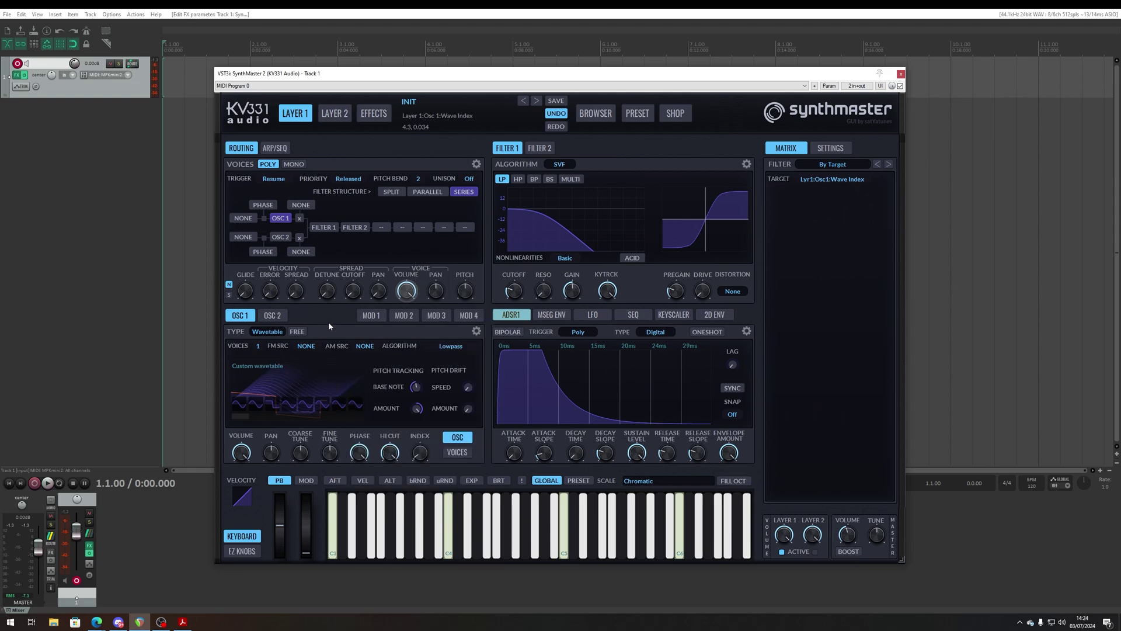
Remove the extra waveforms one after another from the second slot of Oscillator 1's custom wavetable
right_click(254, 407)
mouse_move(280, 426)
left_click(351, 409)
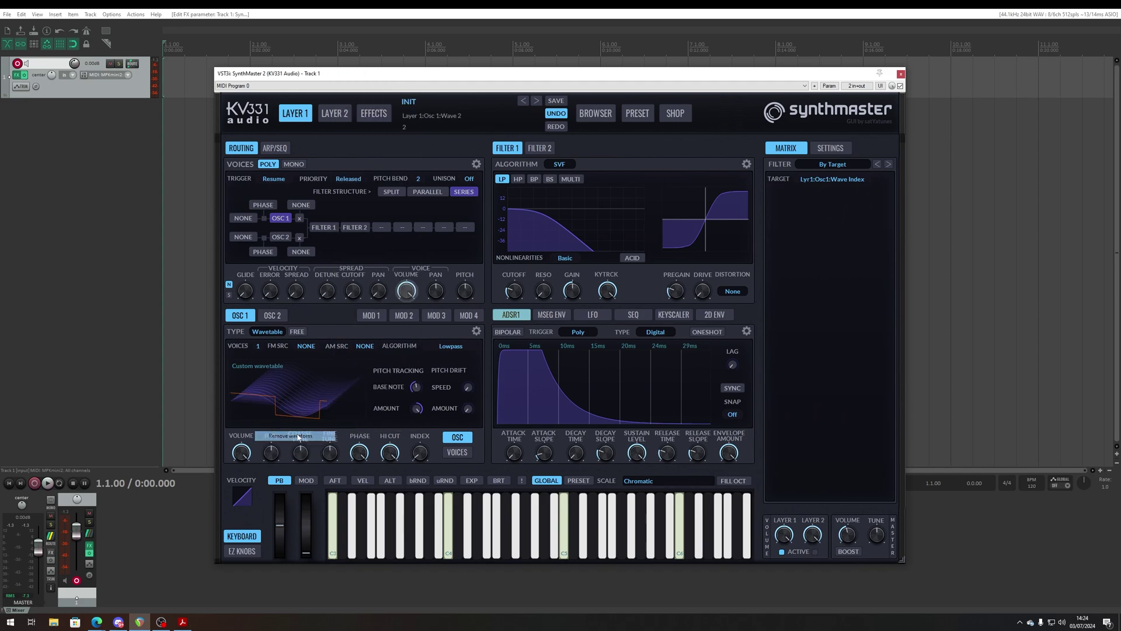
mouse_move(261, 407)
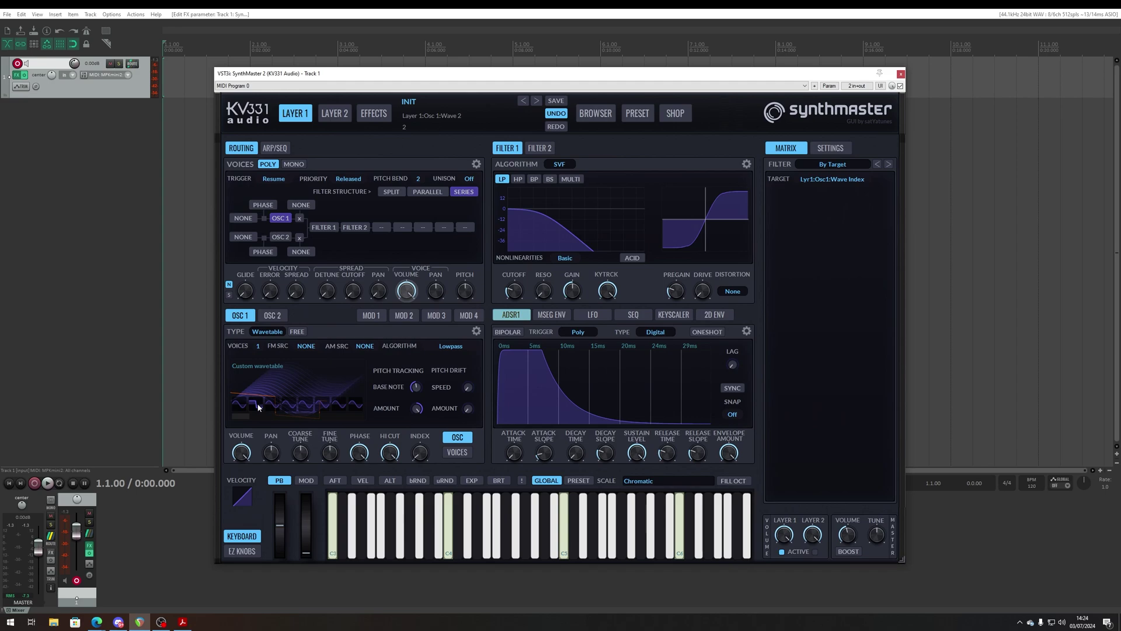
right_click(260, 403)
left_click(264, 408)
right_click(255, 408)
left_click(267, 434)
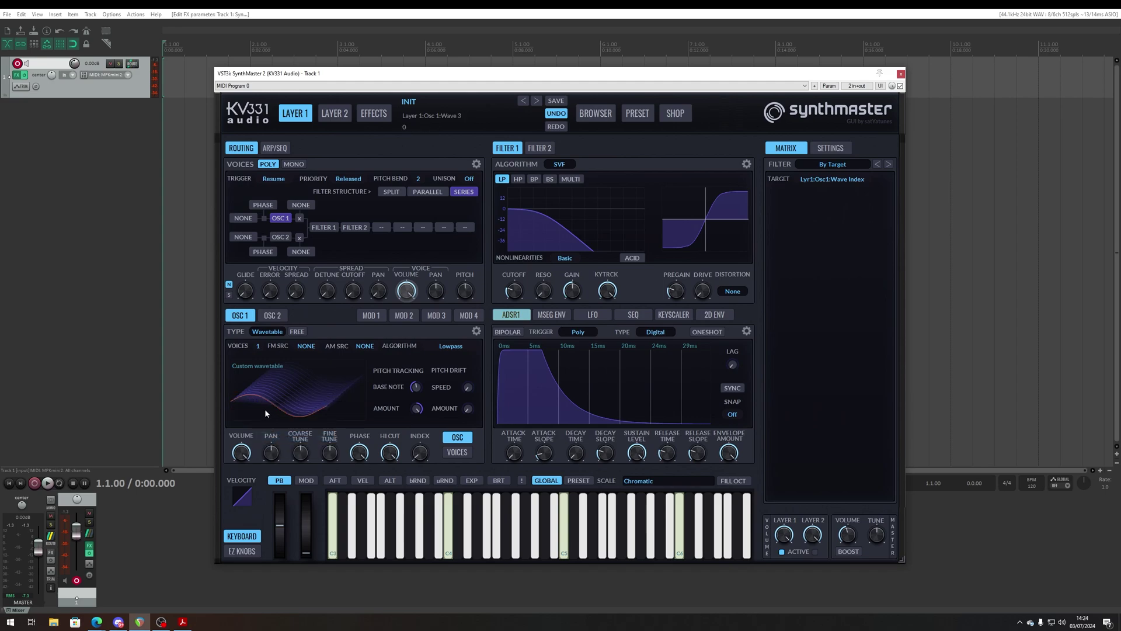
right_click(260, 408)
left_click(268, 435)
Insert a basic Square waveform at the second slot of Oscillator 1's custom wavetable
right_click(255, 408)
mouse_move(289, 424)
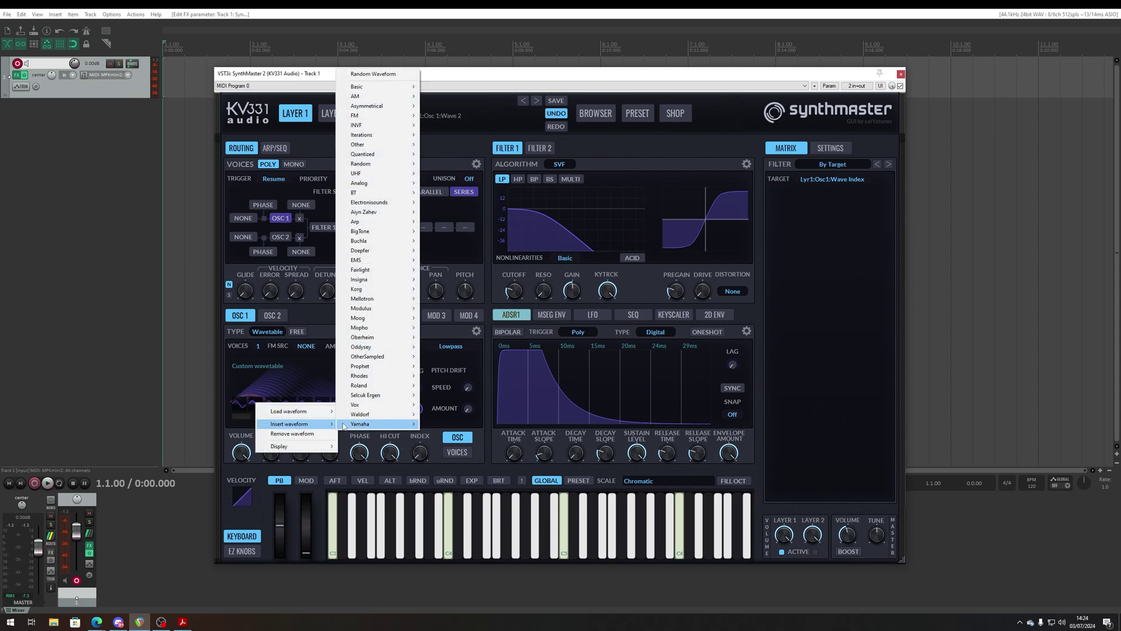
mouse_move(397, 86)
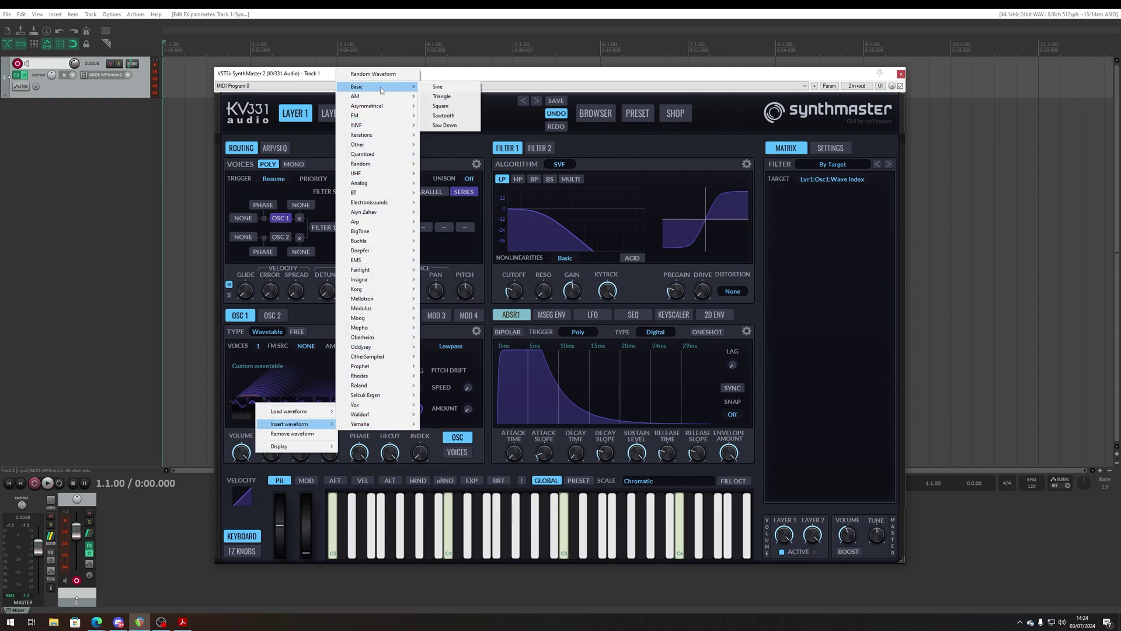
left_click(441, 105)
right_click(250, 413)
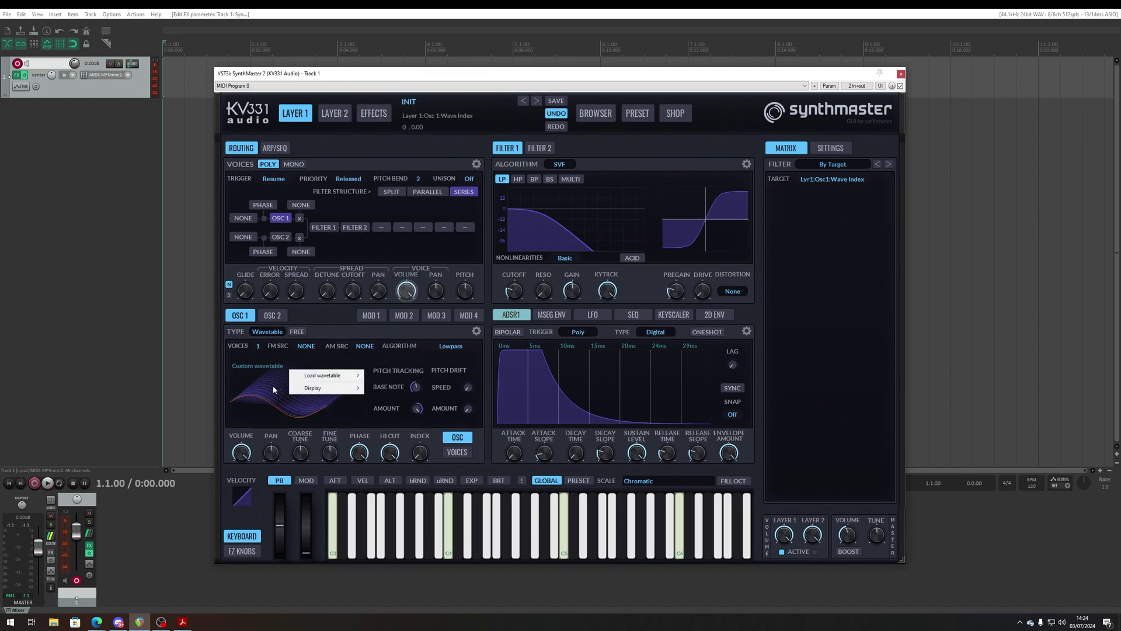
right_click(248, 416)
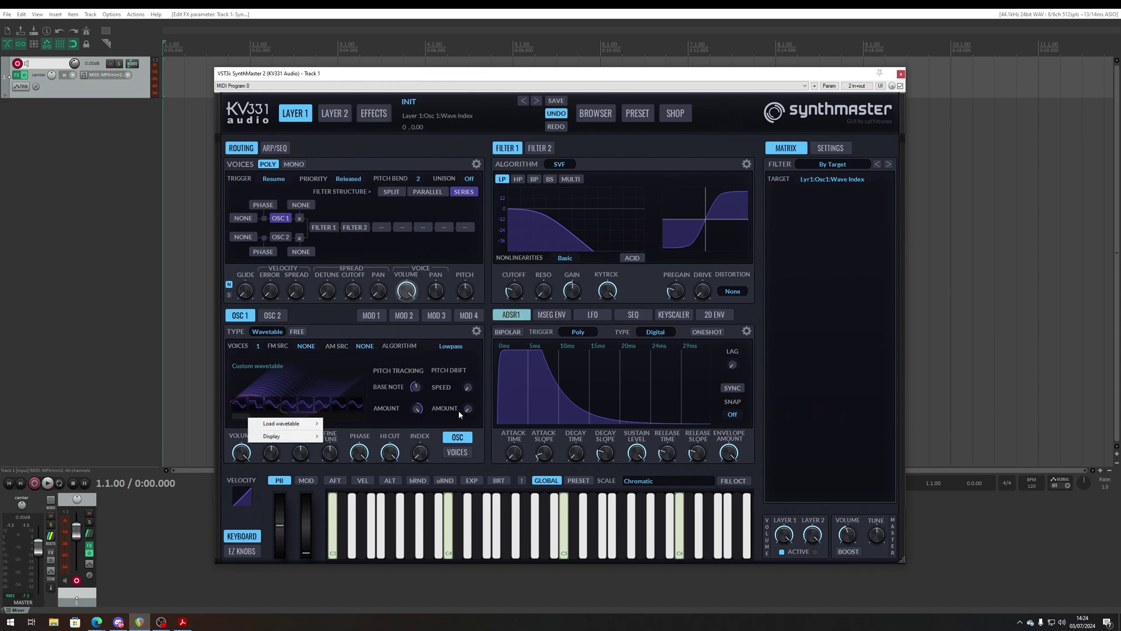
Sweep Oscillator 1's wave index to audition the morph through the custom wavetable, and return it to 0
left_click_drag(420, 455, 422, 458)
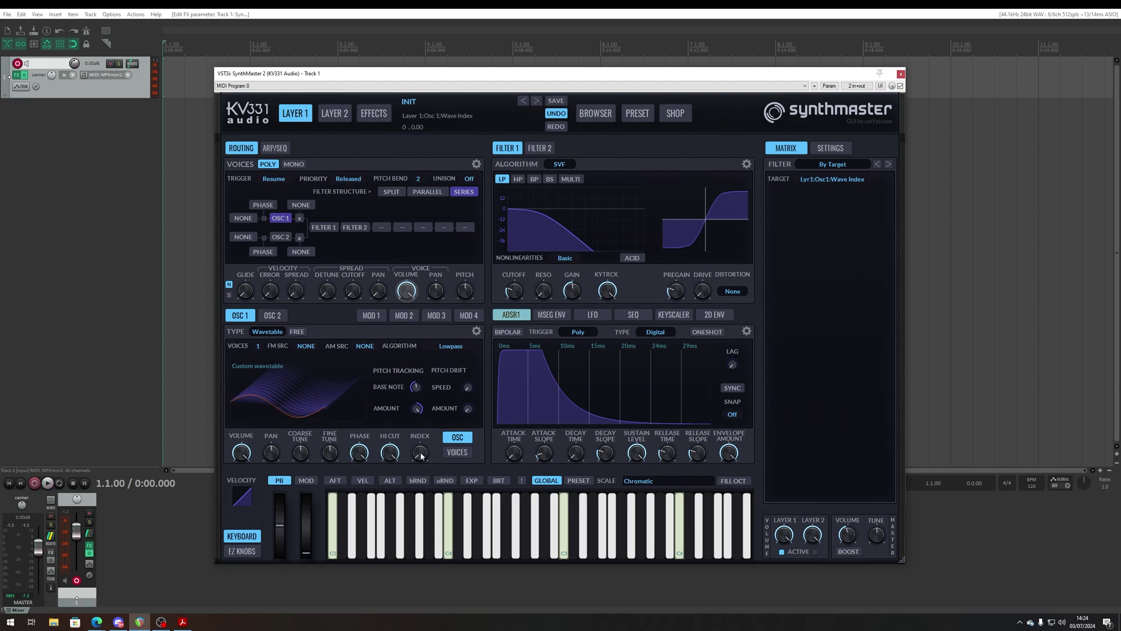
mouse_move(419, 456)
left_mouse_down()
mouse_move(435, 408)
mouse_move(435, 456)
left_mouse_up()
left_click_drag(431, 454, 433, 456)
scroll(430, 455, "up", 2)
Set Oscillator 1's type to Vector and assign the Sawtooth waveform to vector wave 1
left_click(272, 334)
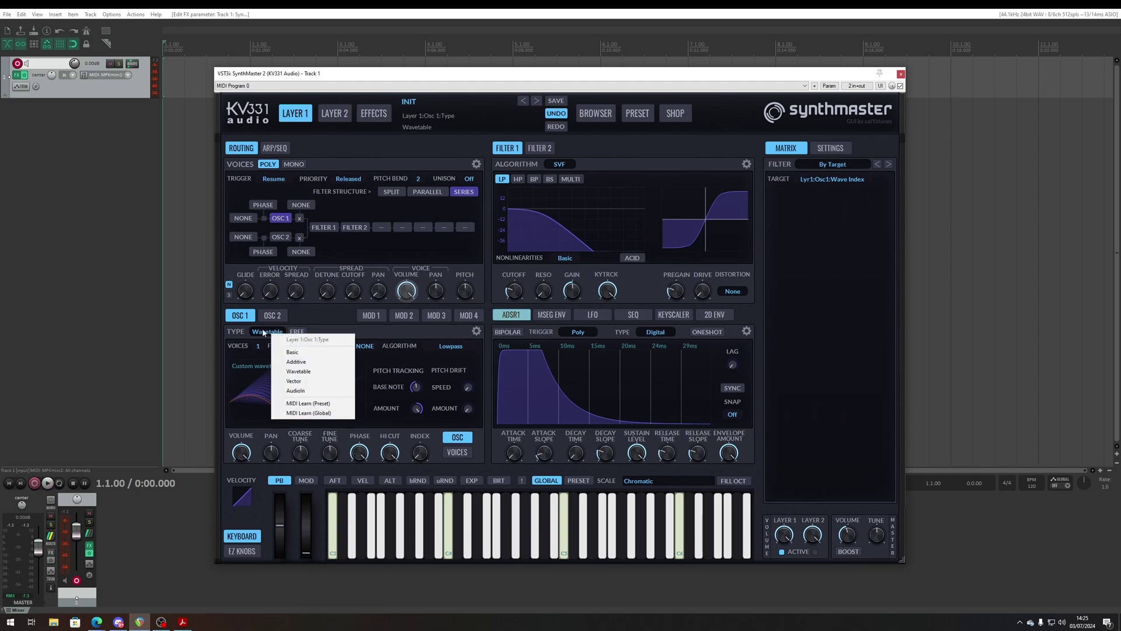
left_click(319, 382)
left_click(309, 362)
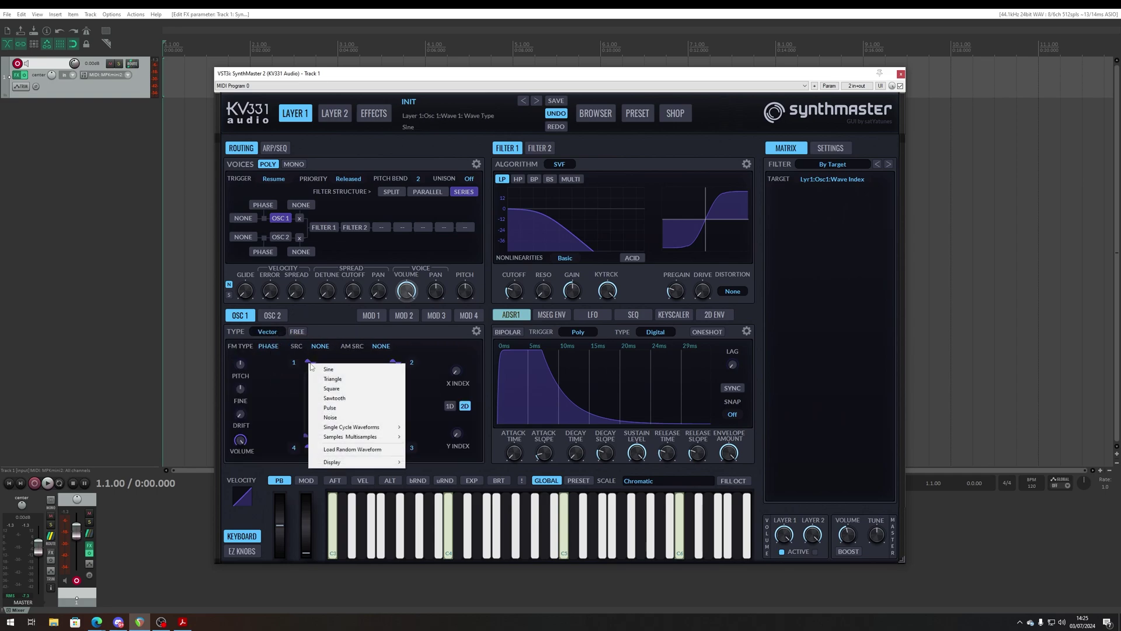
left_click(359, 398)
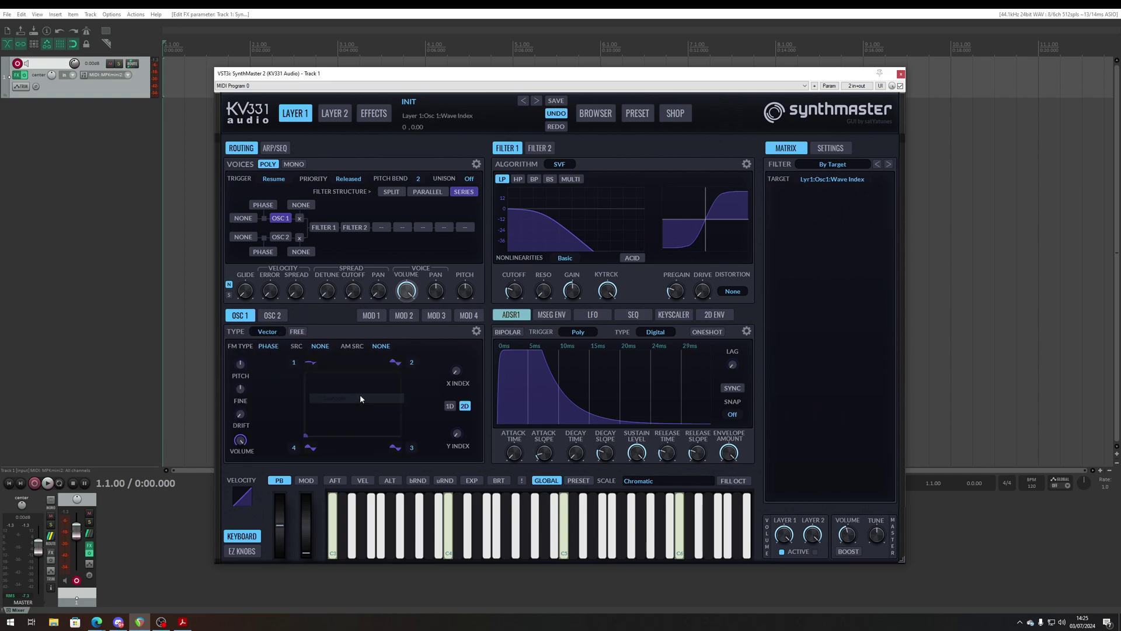
Try the Sawtooth waveform on vector wave 4, and set that wave to Square
left_click(395, 364)
left_click(316, 450)
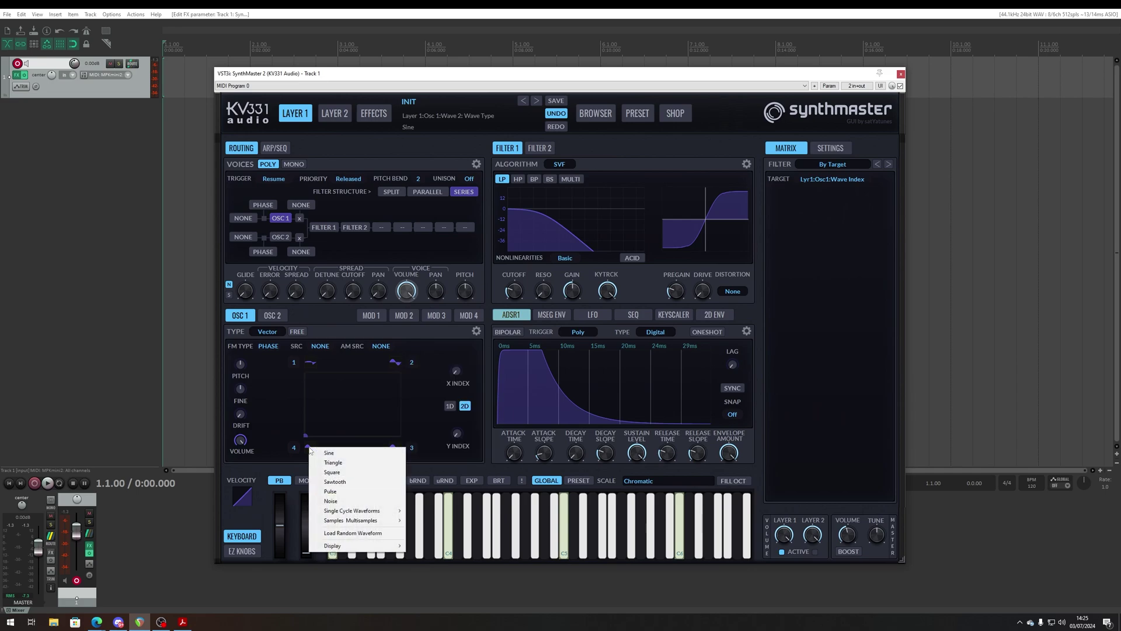
left_click(330, 482)
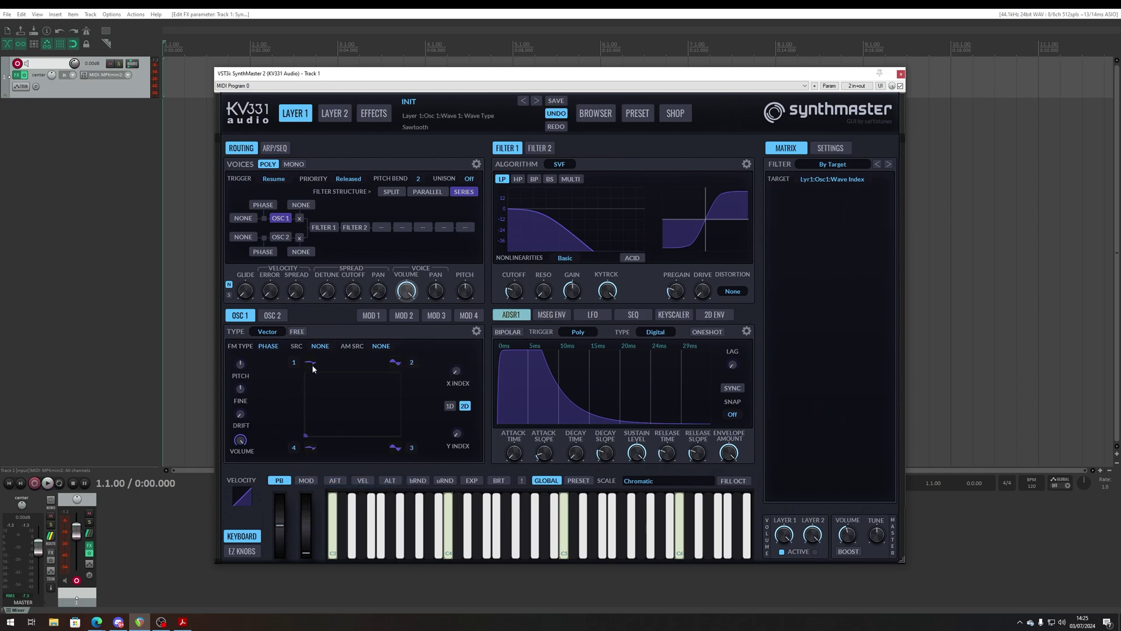
left_click(309, 449)
left_click(356, 474)
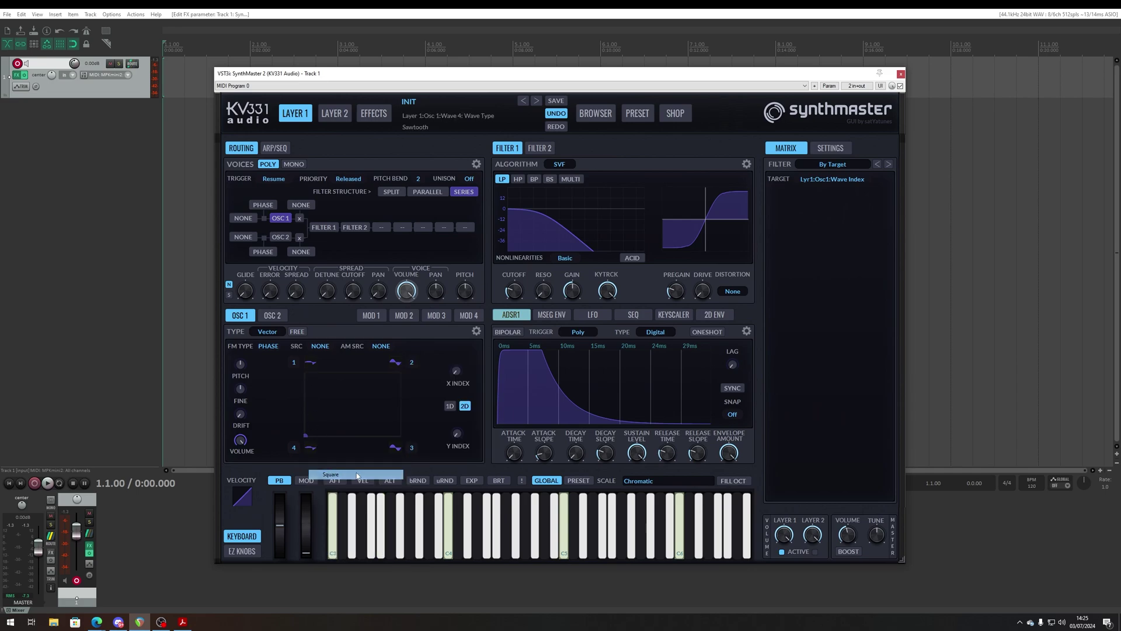
Keep vector wave 2 on Sine and load the single-cycle waveform Modulus Monowave 7 on vector wave 3
left_click(394, 363)
left_click(439, 369)
left_click(394, 448)
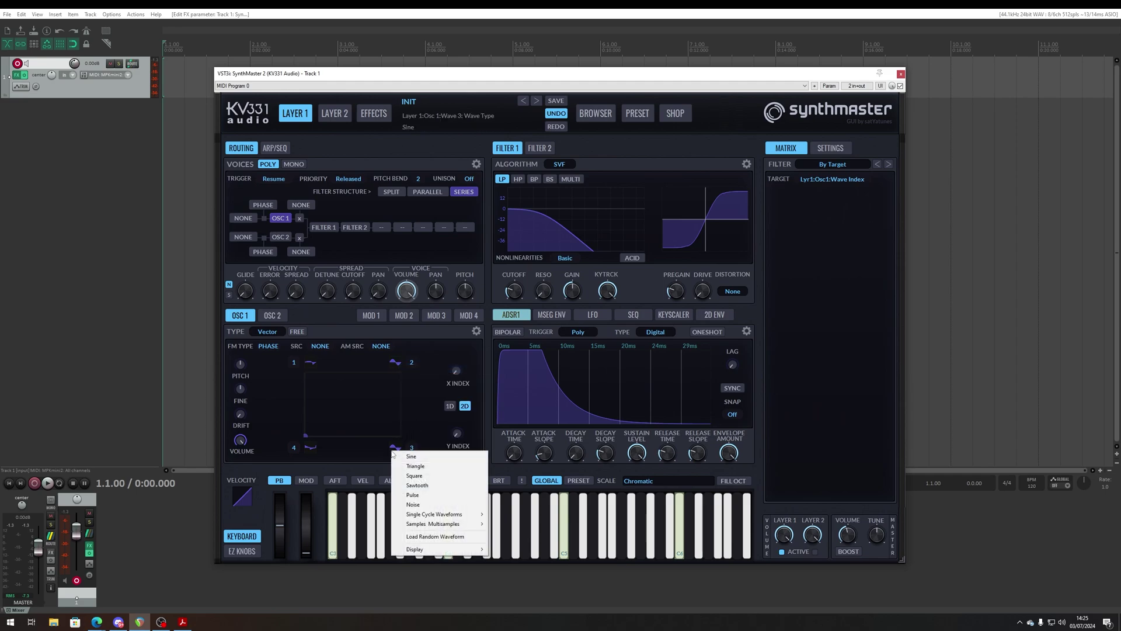
mouse_move(444, 514)
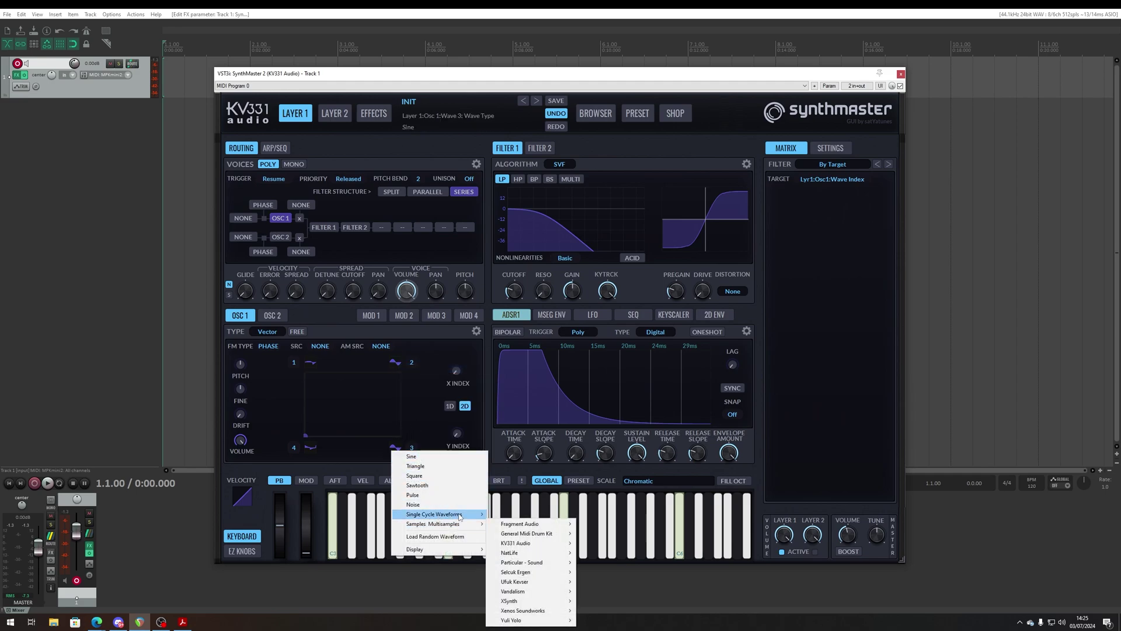
mouse_move(526, 400)
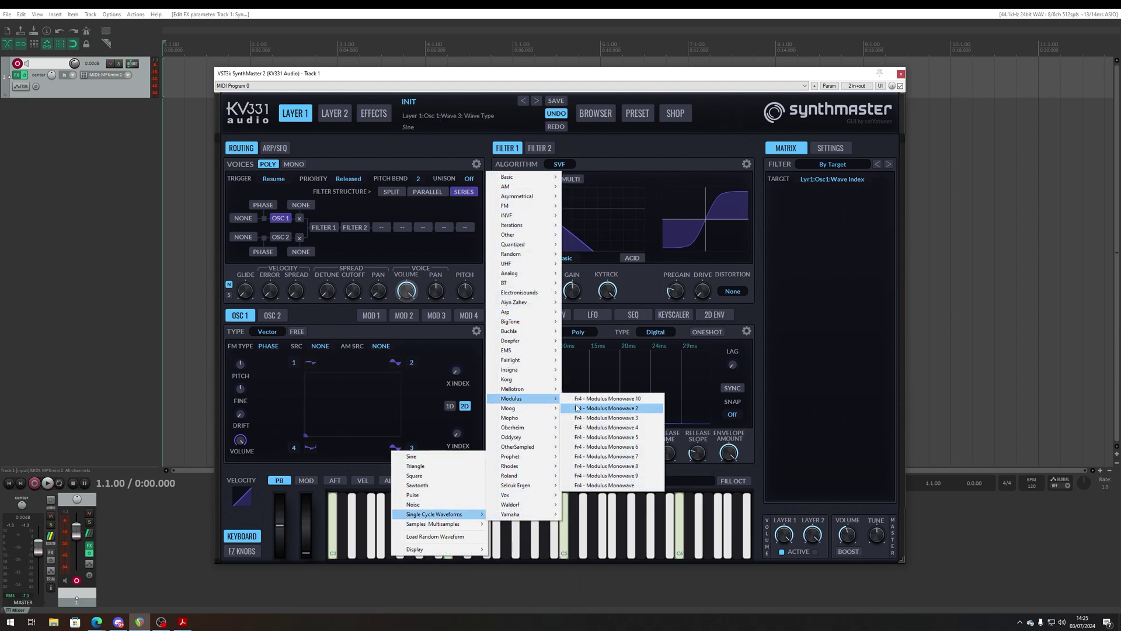
left_click(592, 456)
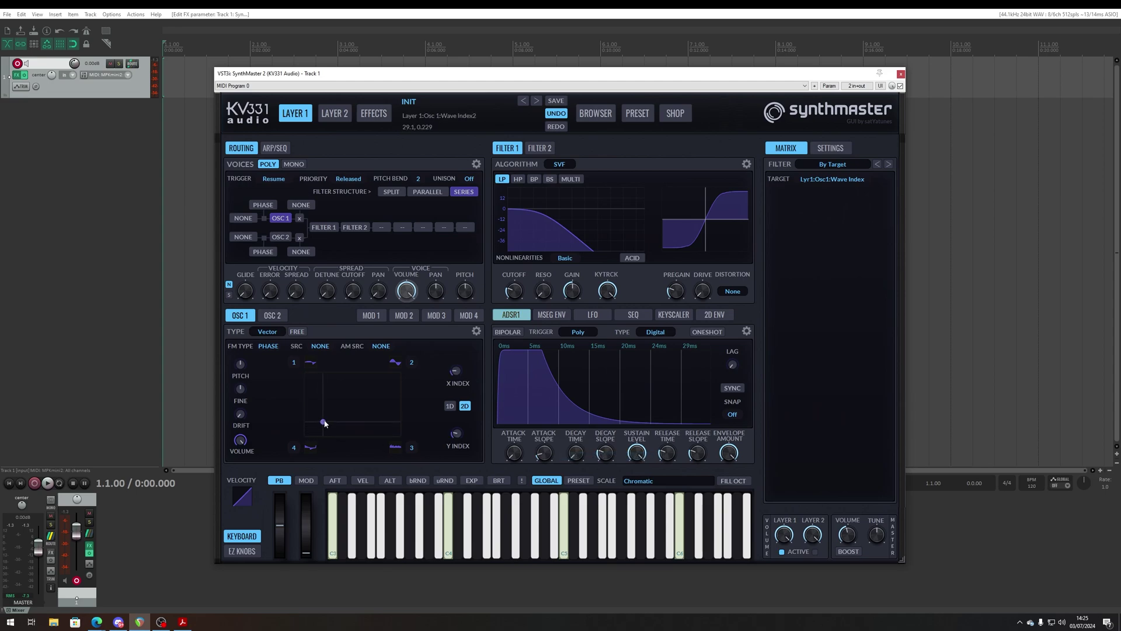
Move the vector mix point between the wave corners to audition the blend, and leave it near the centre
left_click_drag(333, 401, 396, 366)
left_click_drag(305, 436, 404, 362)
left_click_drag(415, 407, 354, 399)
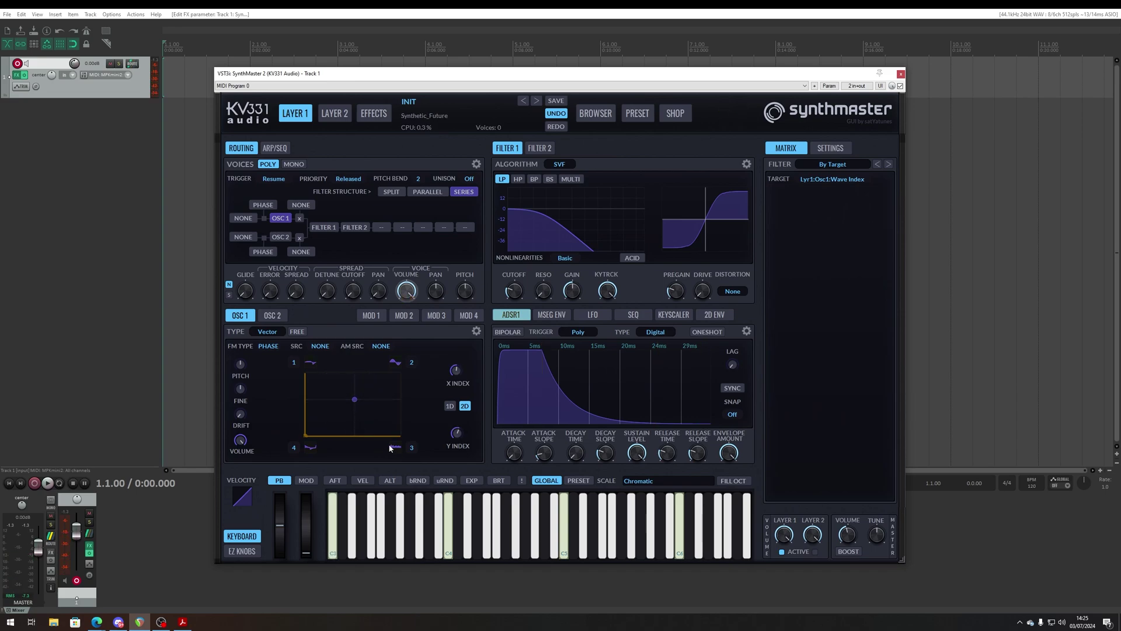
Switch the vector oscillator to 1D mode and move the mix point across the X and Y axes
left_click(449, 407)
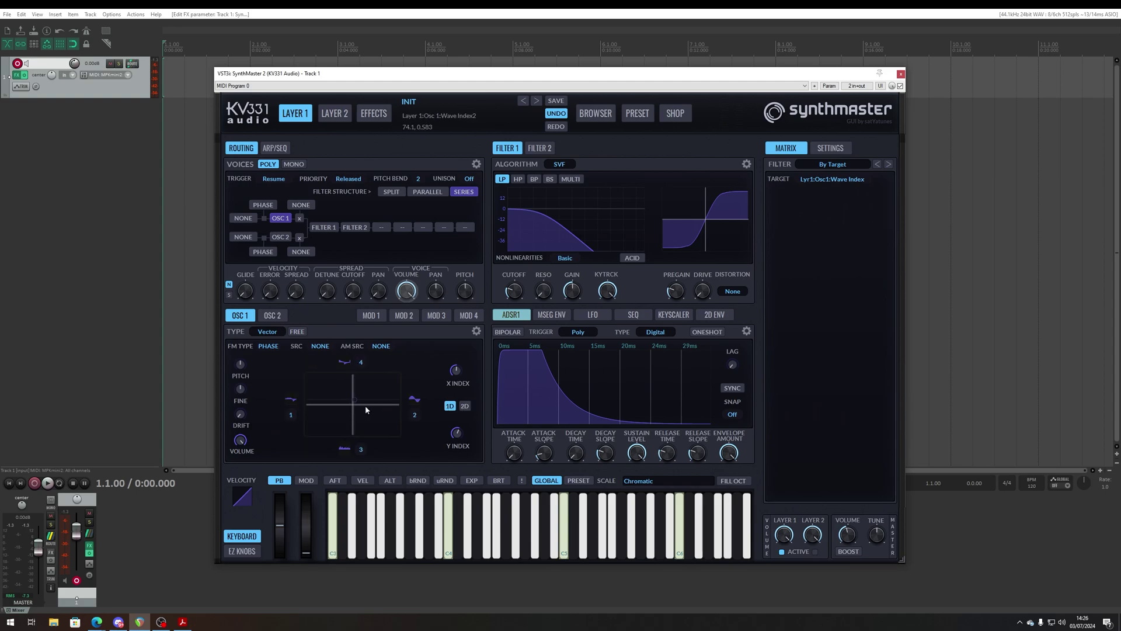
left_click_drag(352, 398, 368, 417)
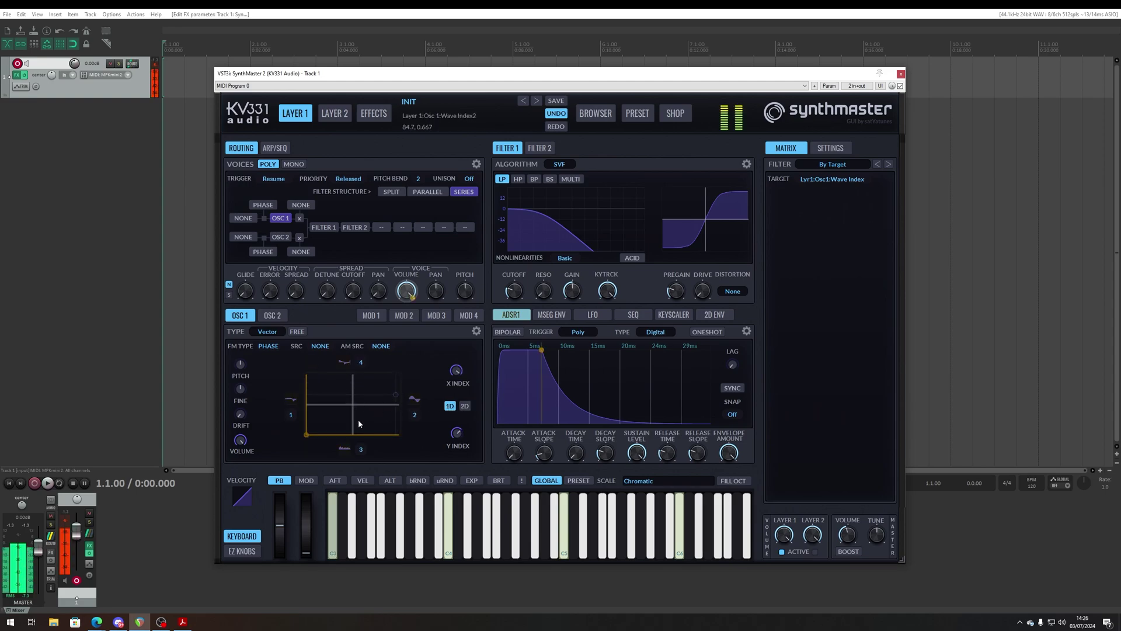
Move the vector mix point to about 0.38 by 0.47, switch the oscillator to 2D mode and modulate its X Index with LFO 1
left_click_drag(302, 436, 341, 406)
left_click(465, 406)
right_click(456, 372)
mouse_move(517, 403)
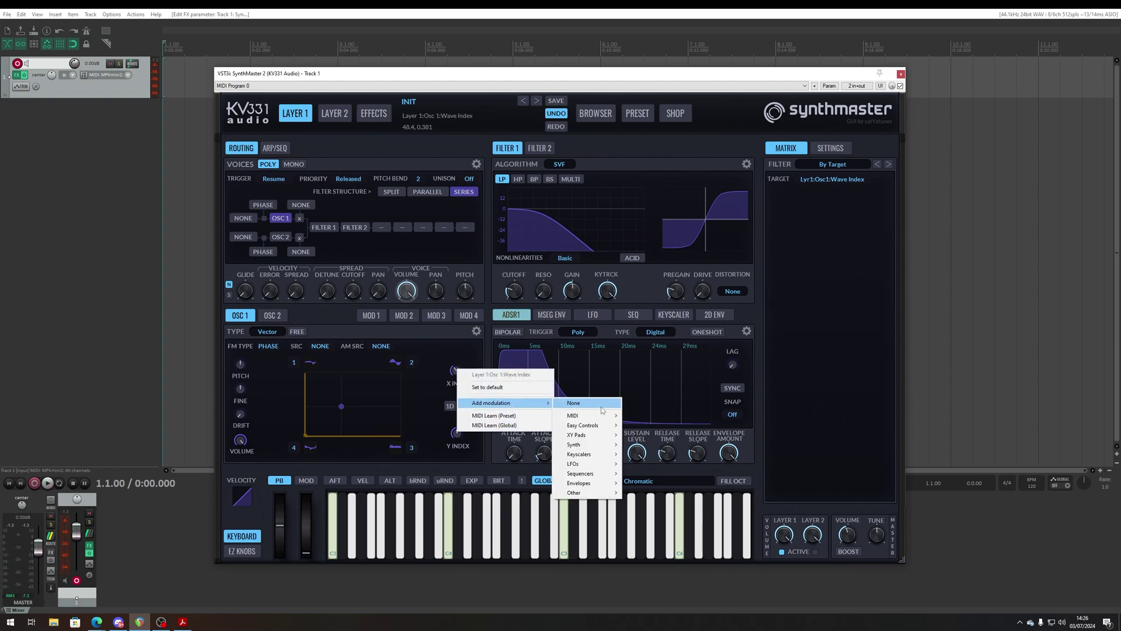
mouse_move(596, 467)
left_click(647, 466)
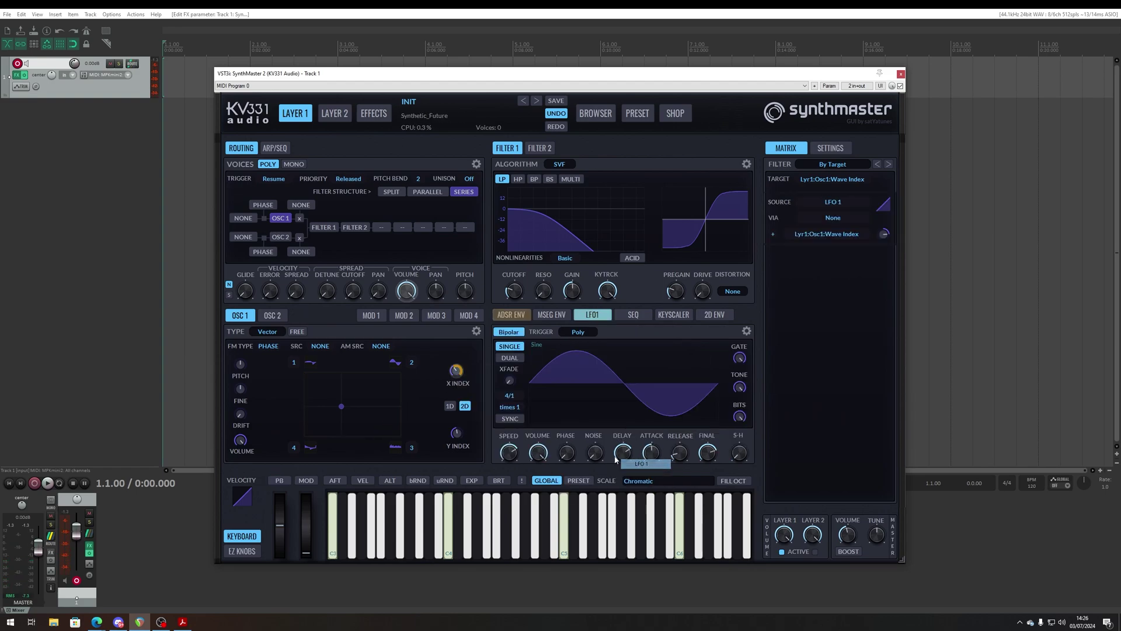
Add LFO 2 as a modulation source on the vector oscillator's Y Index
right_click(458, 434)
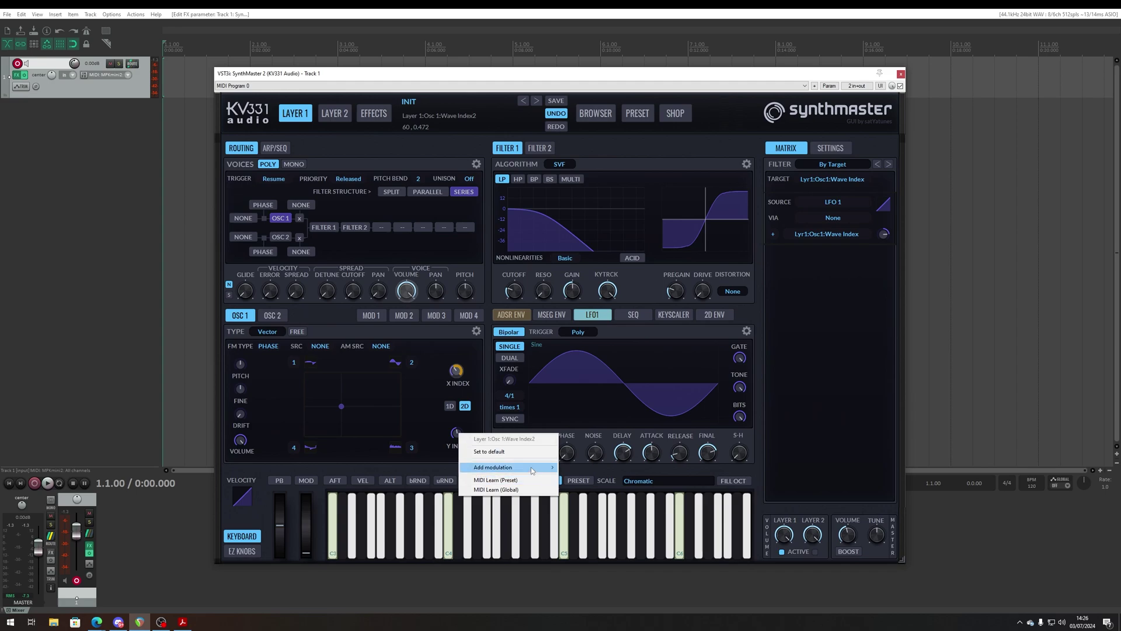
mouse_move(514, 467)
mouse_move(604, 512)
left_click(648, 530)
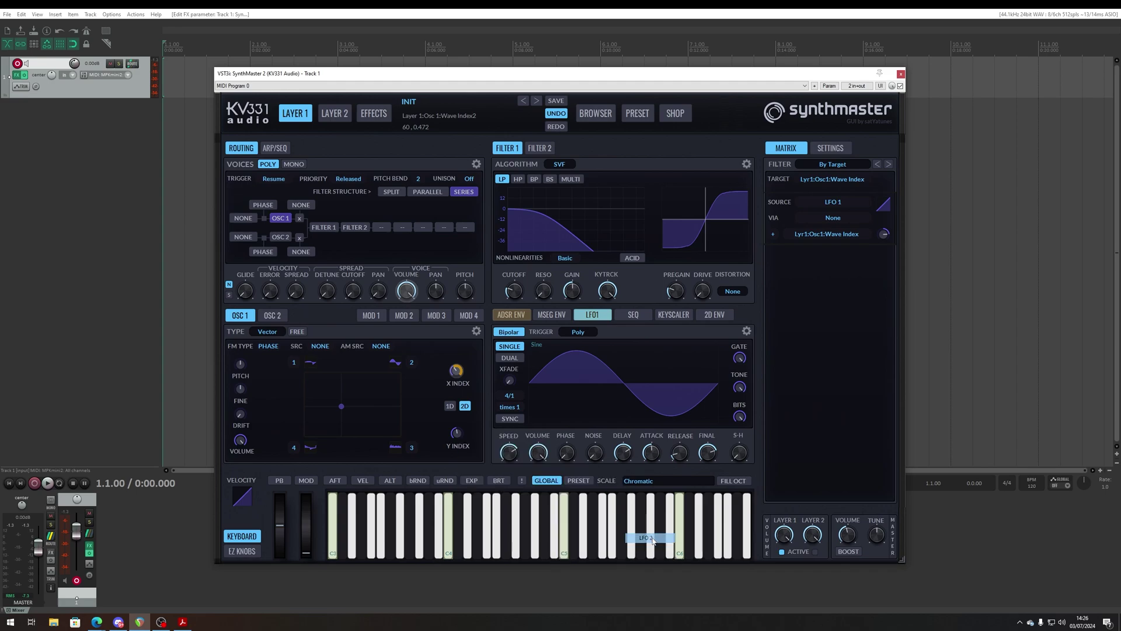
left_click(539, 482)
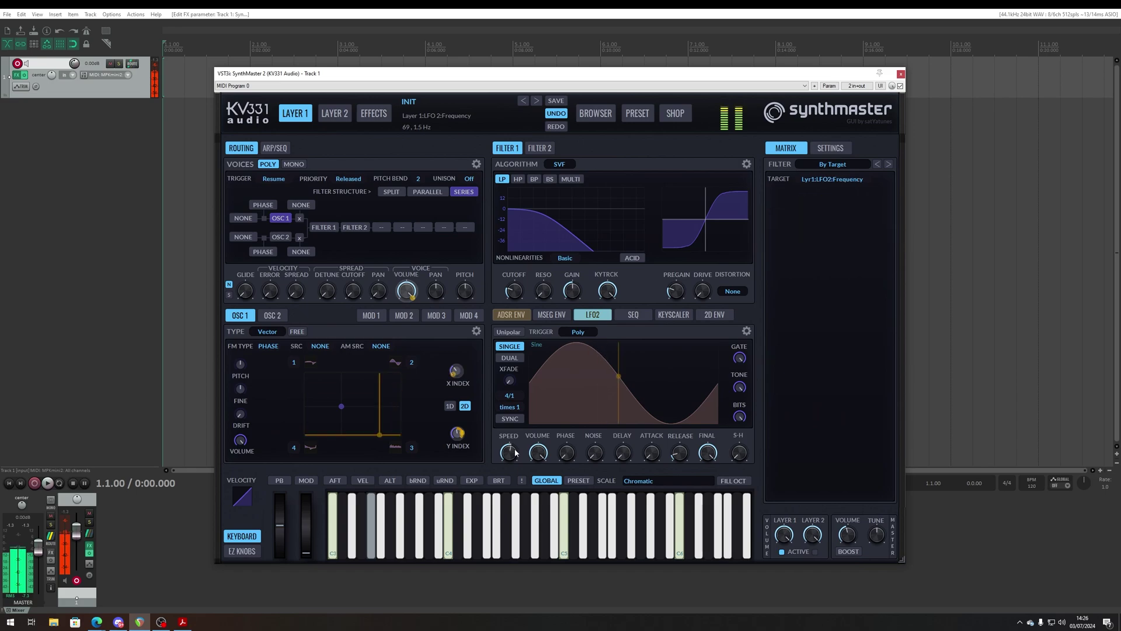
Bring up LFO 1 and adjust its speed while auditioning the moving vector mix point
left_click(593, 314)
left_click(605, 327)
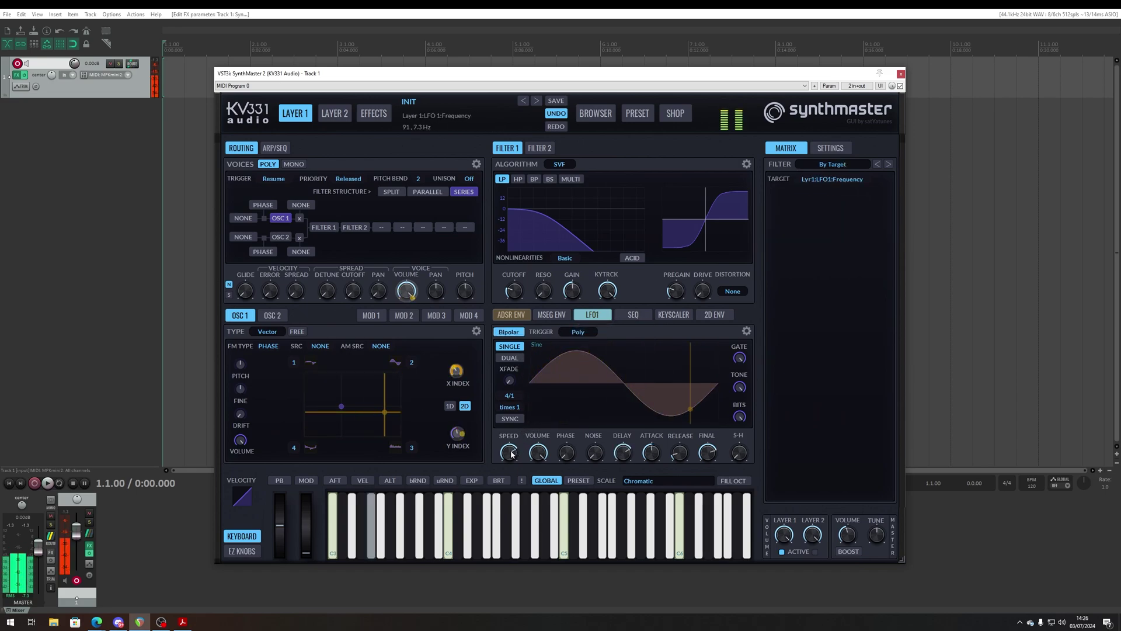
mouse_move(510, 458)
left_mouse_down()
mouse_move(536, 435)
mouse_move(529, 450)
left_mouse_up()
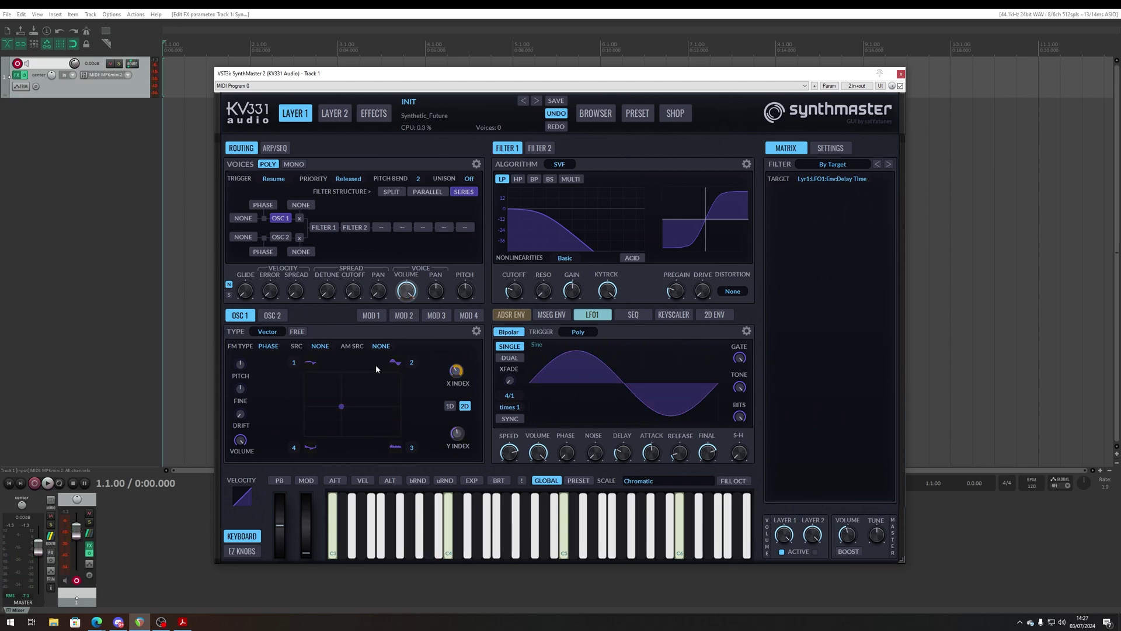
Review Oscillator 1's FM type, AM source and oscillator type options, keeping Phase Modulation and the Vector type
right_click(272, 346)
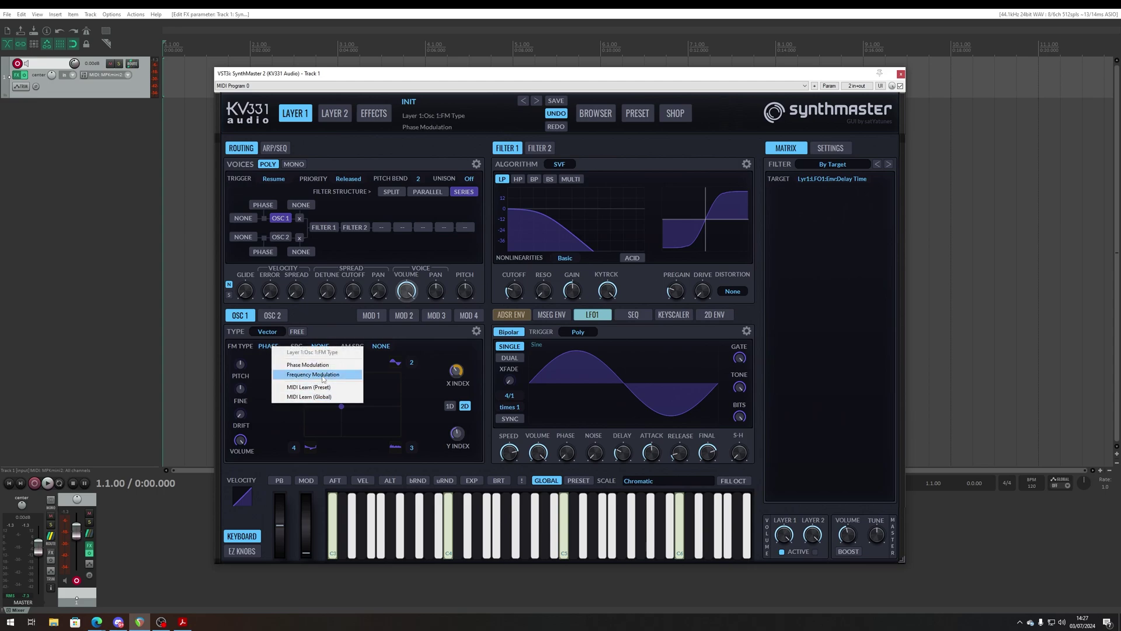
left_click(337, 367)
right_click(381, 346)
left_click(392, 335)
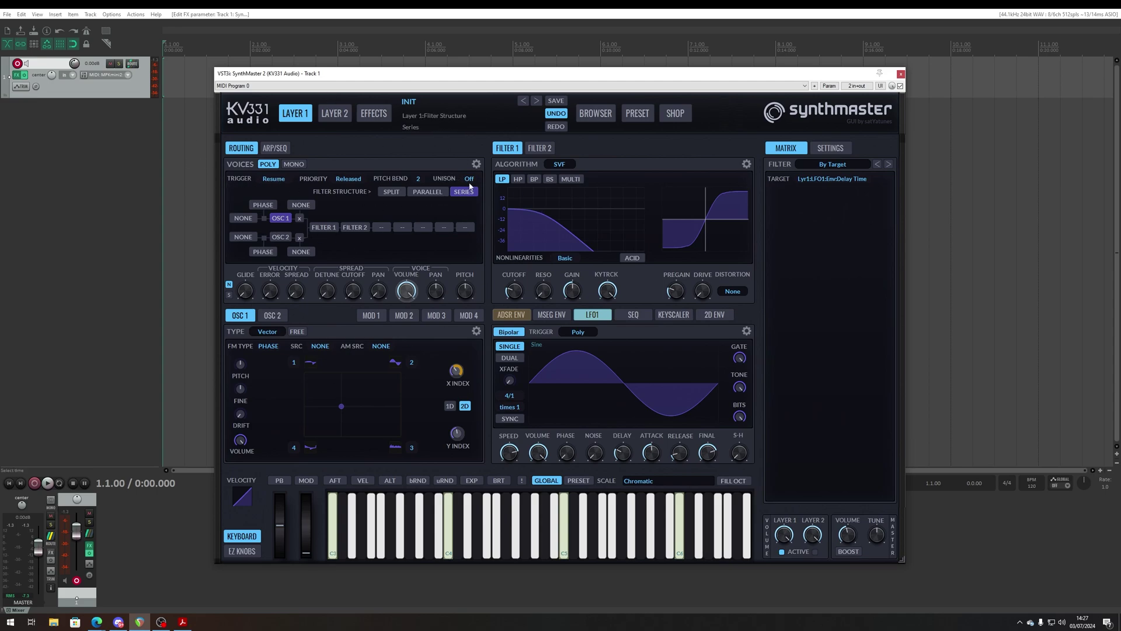
left_click(260, 331)
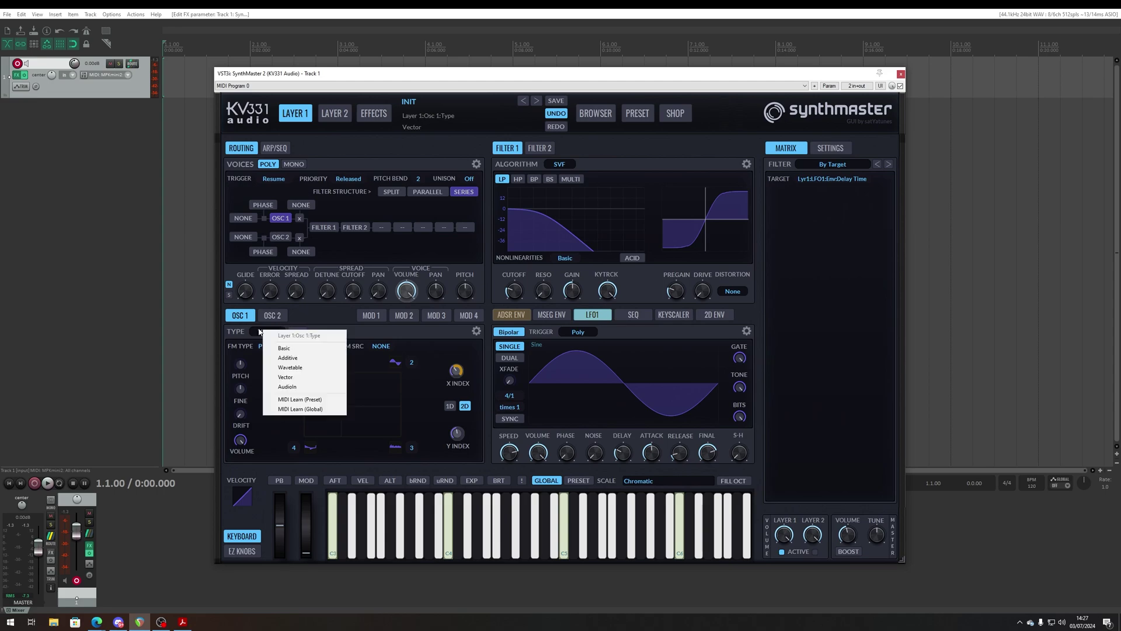
left_click(347, 304)
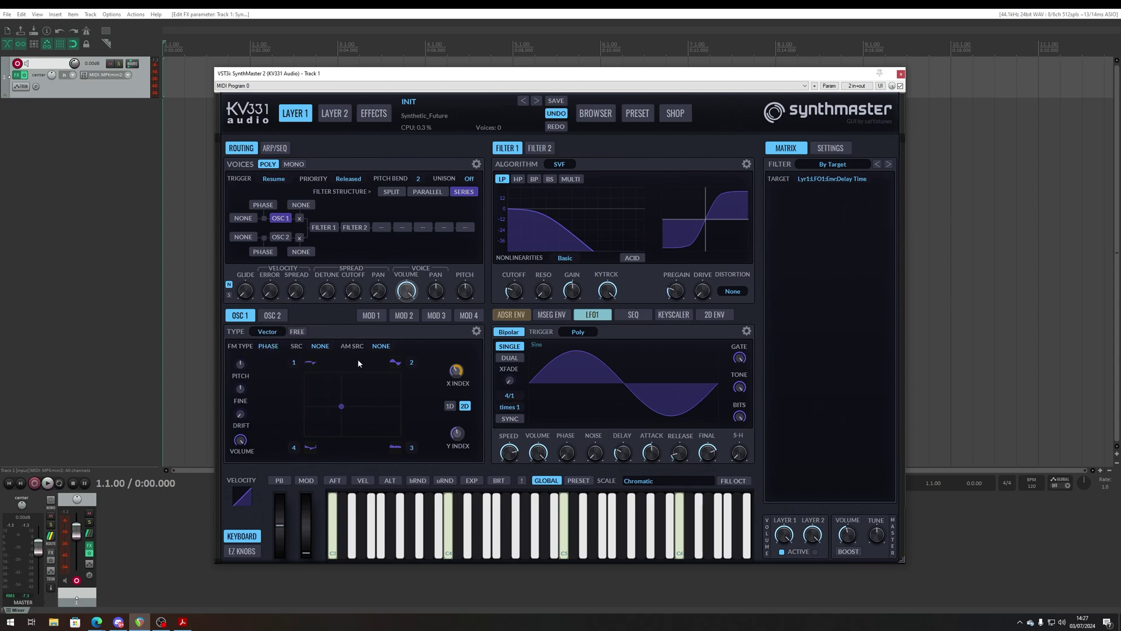
Glance at Oscillator 2, return to Oscillator 1 and set its type to AudioIn
left_click(273, 315)
left_click(248, 316)
left_click(266, 331)
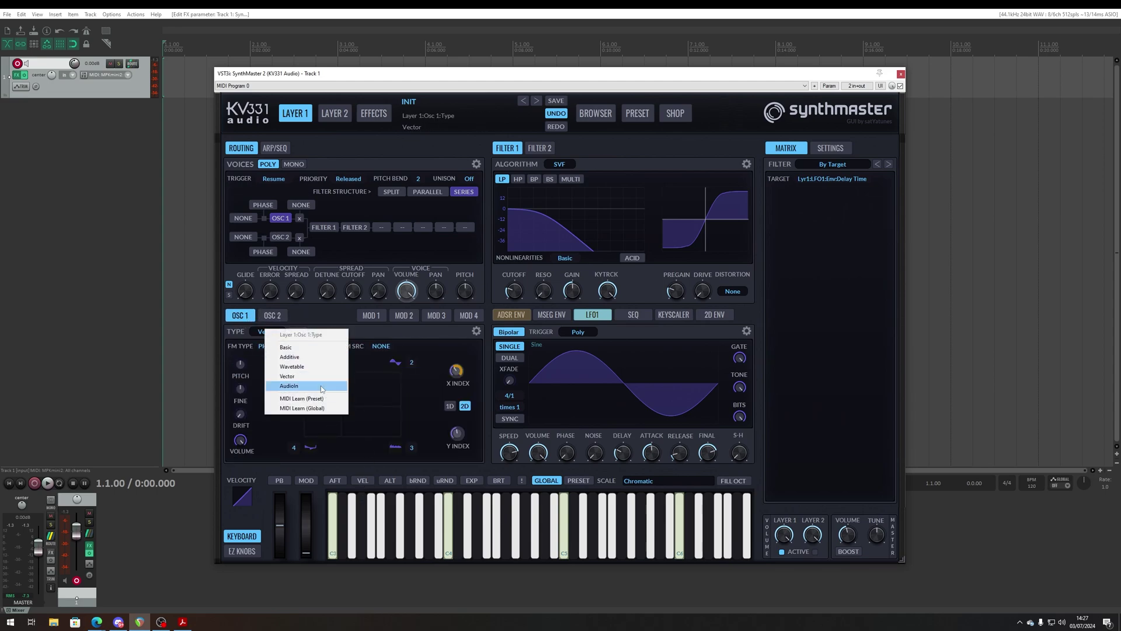
left_click(321, 386)
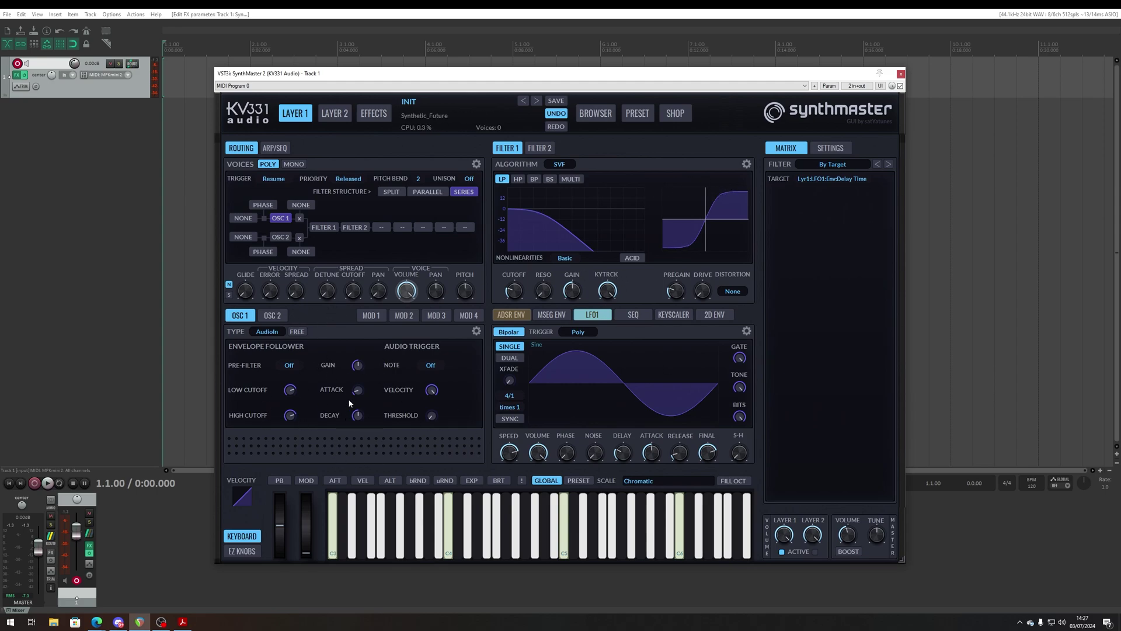
Set Oscillator 1's type to Basic and review the list of available types
left_click(268, 332)
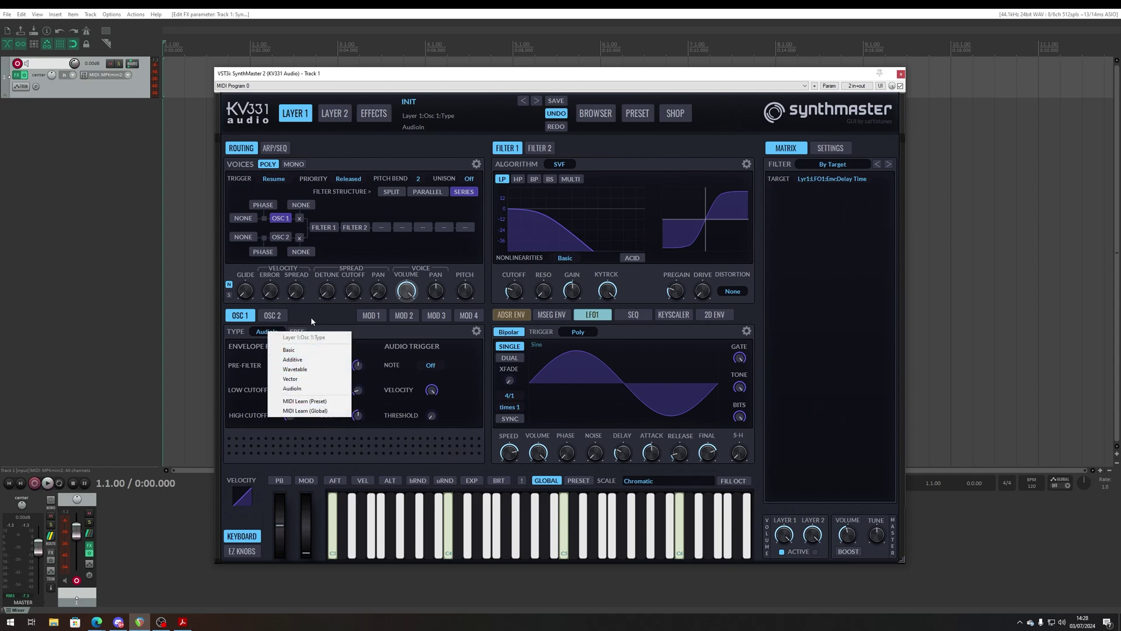
left_click(317, 350)
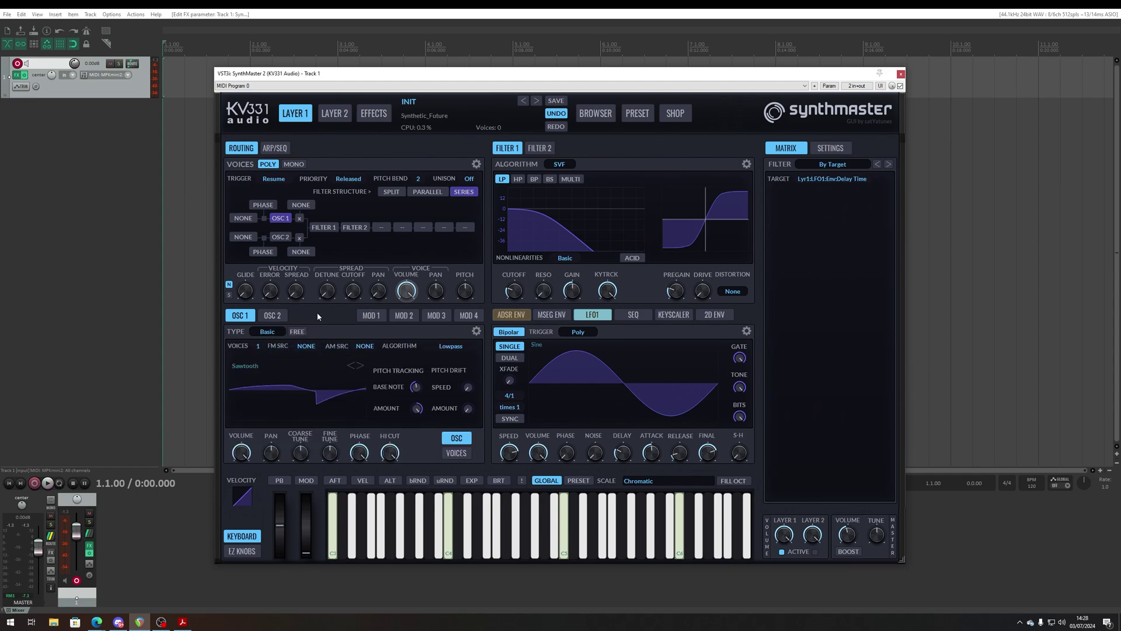
left_click(269, 331)
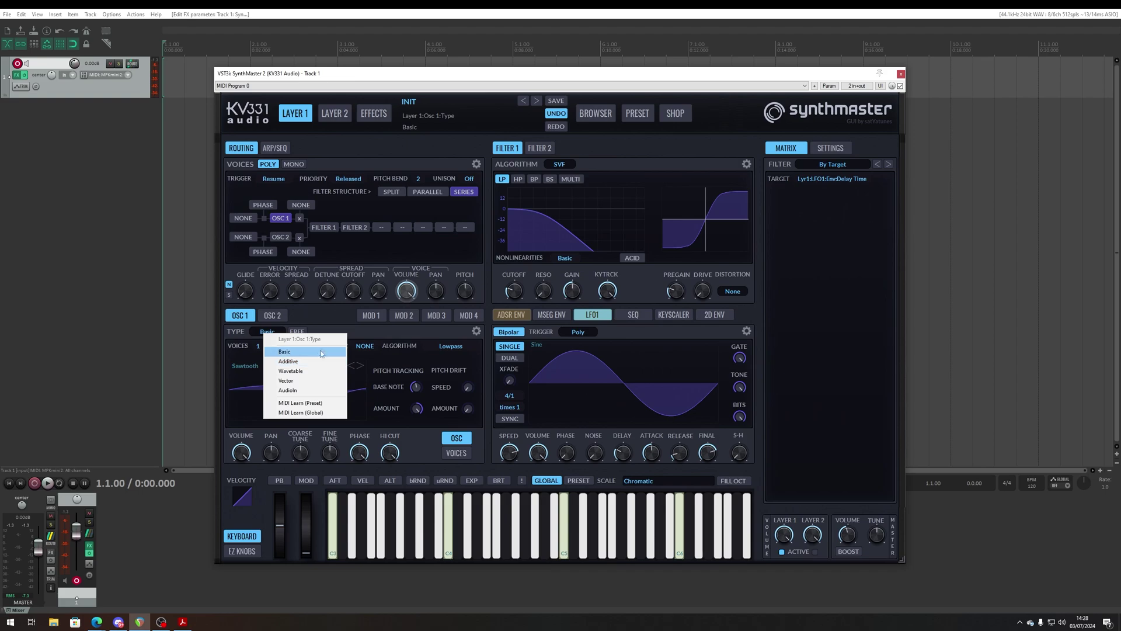
left_click(330, 297)
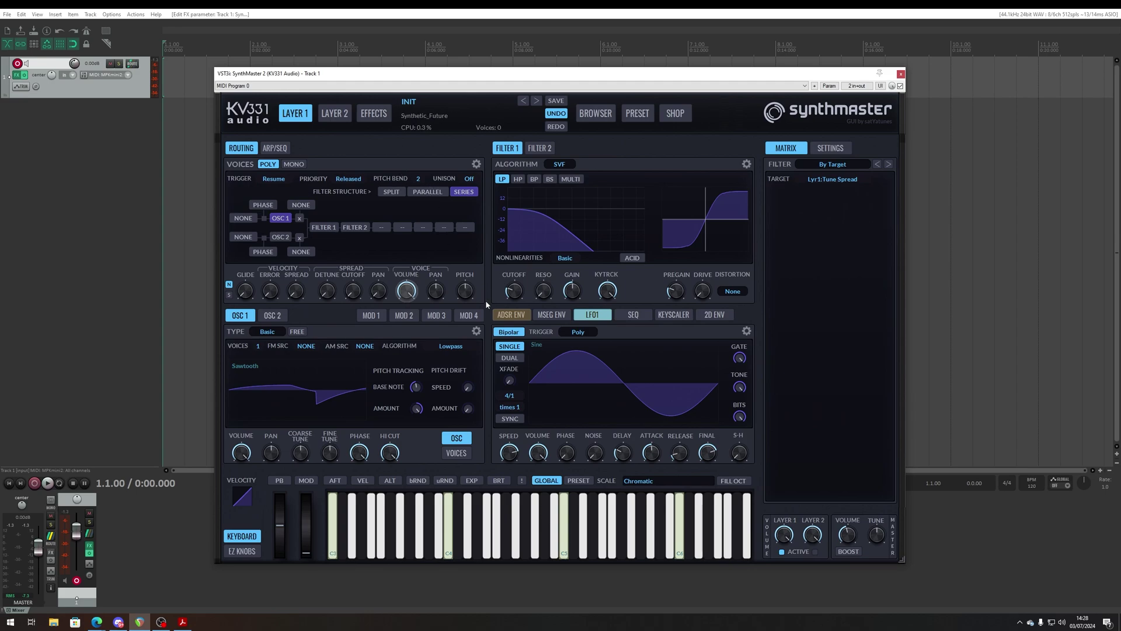
Examine ADSR Envelope 1's voice volume routing in the modulation matrix and the sources offered for its Via slot
left_click(507, 316)
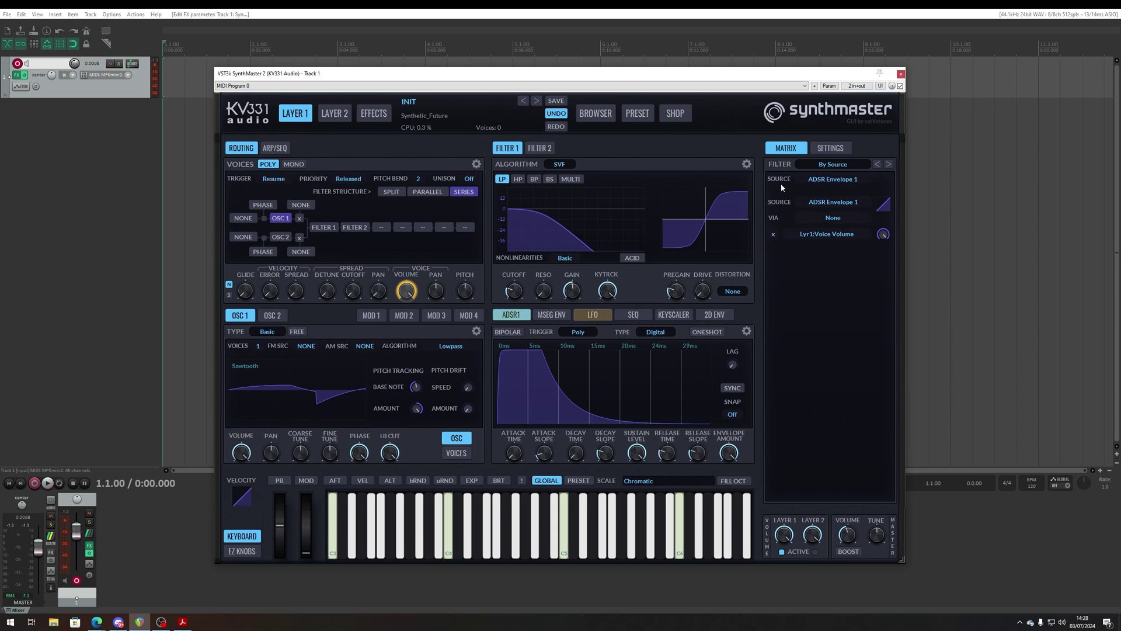
left_click(834, 218)
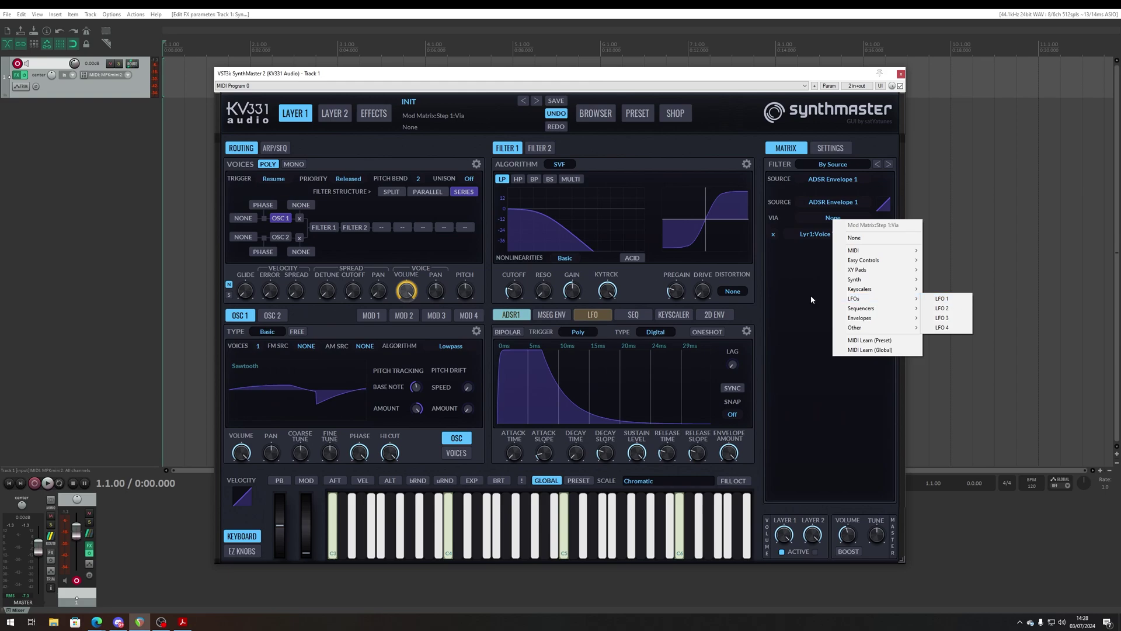
left_click(751, 295)
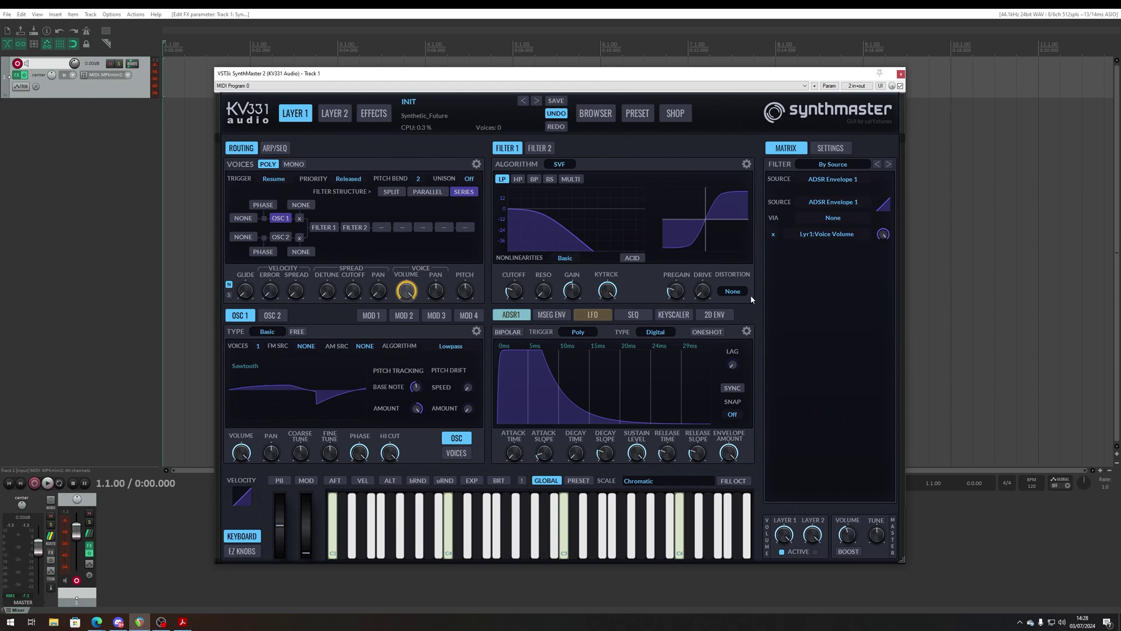
Remove LFO 1's routing to Oscillator 1's wave index by setting its matrix source to None and clearing its target
left_click(592, 314)
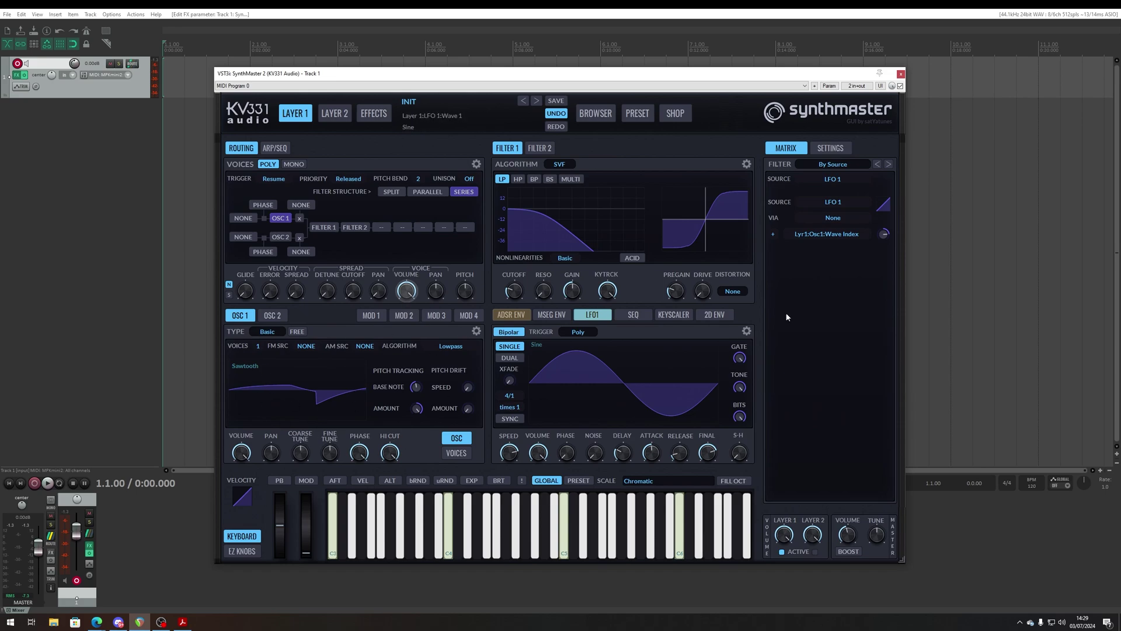
left_click(841, 233)
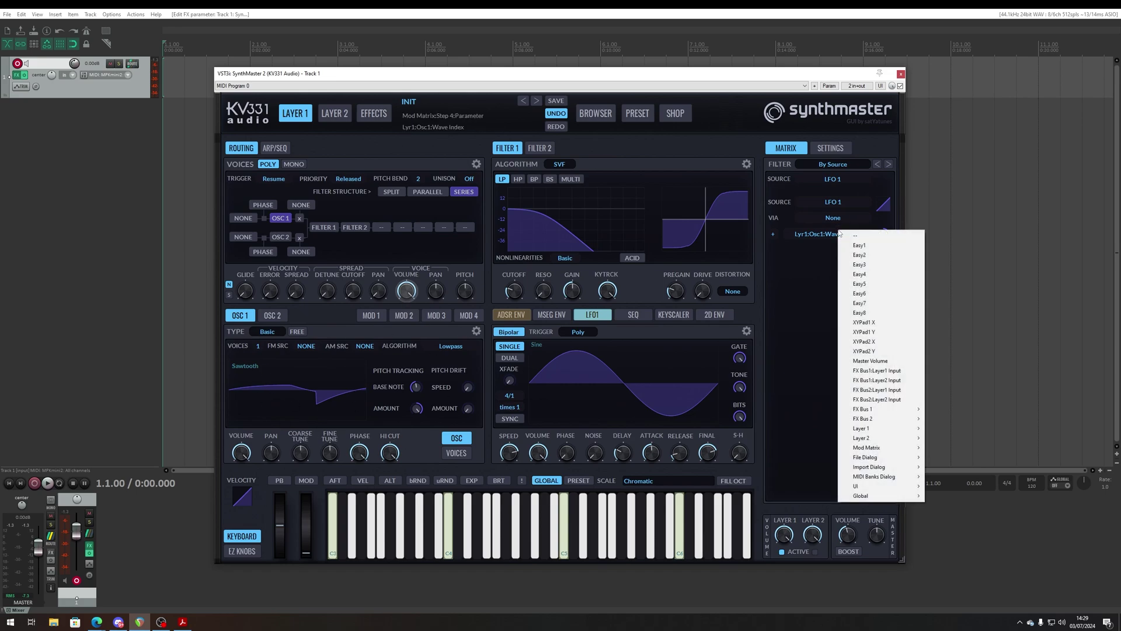
left_click(831, 202)
left_click(844, 207)
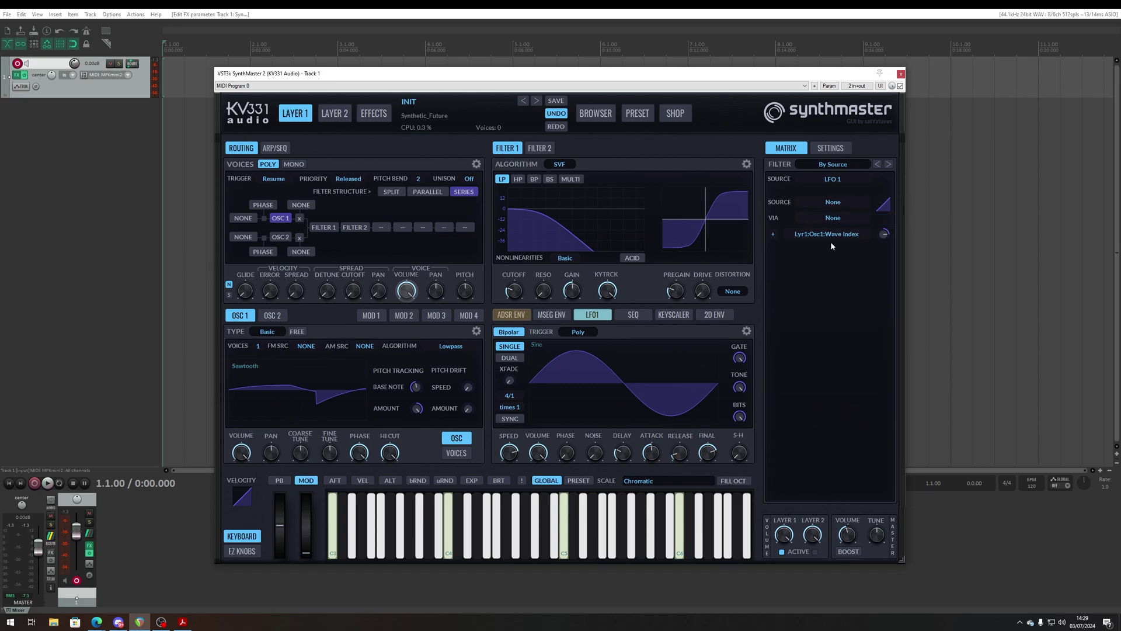
left_click(830, 235)
left_click(856, 243)
Modulate Oscillator 1's Pan with LFO 1 and slow the LFO 1 speed to about 0.2 Hz
left_click(270, 454)
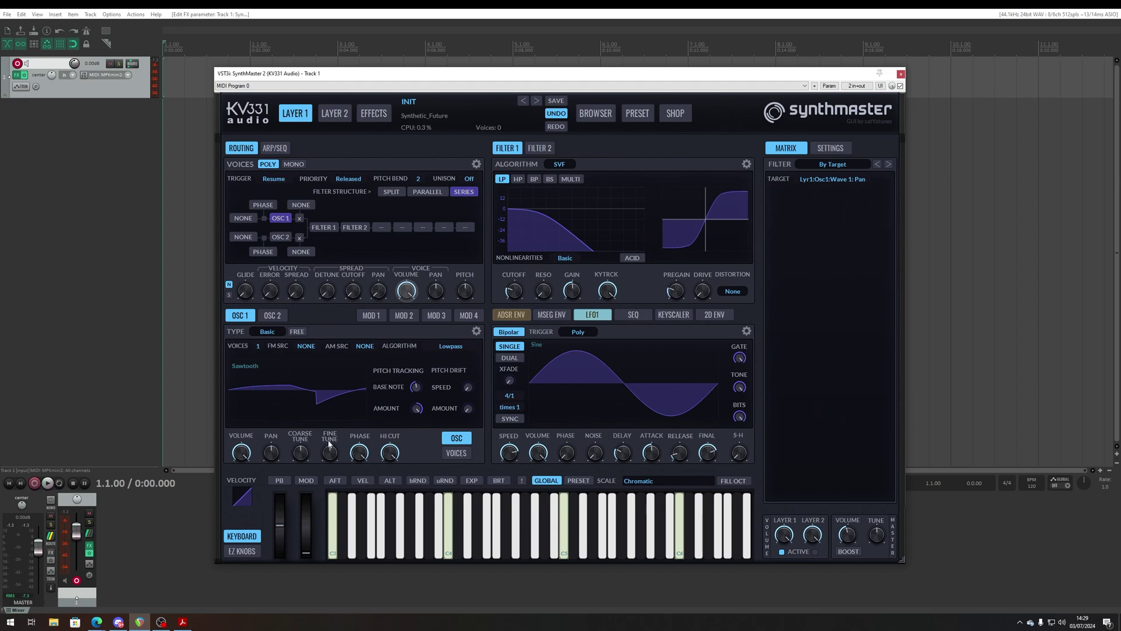
right_click(276, 458)
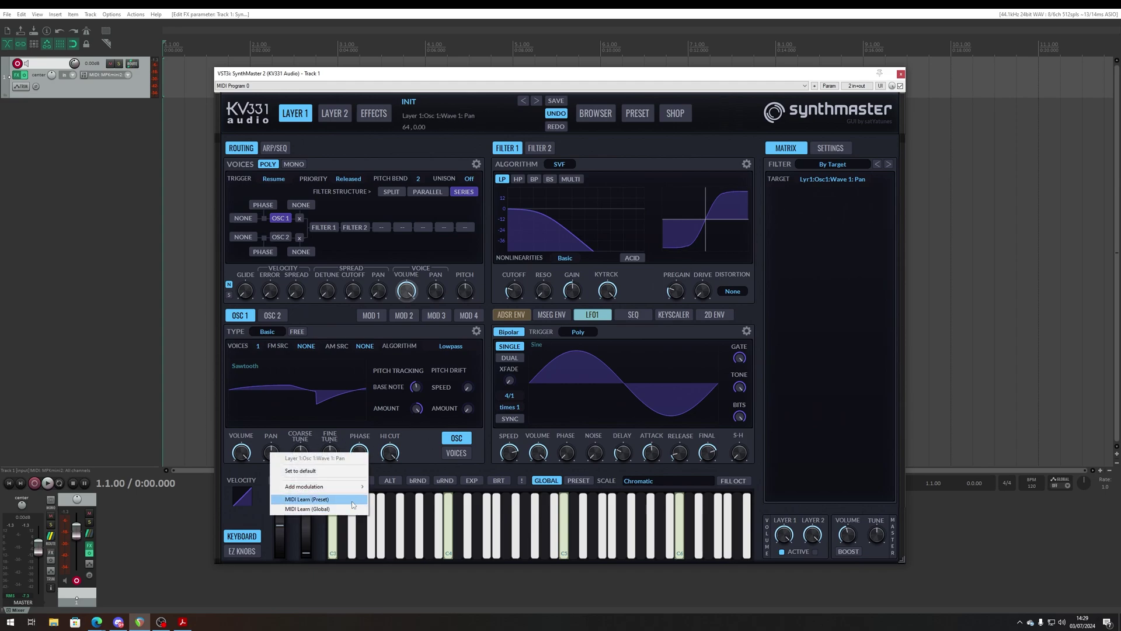
mouse_move(351, 485)
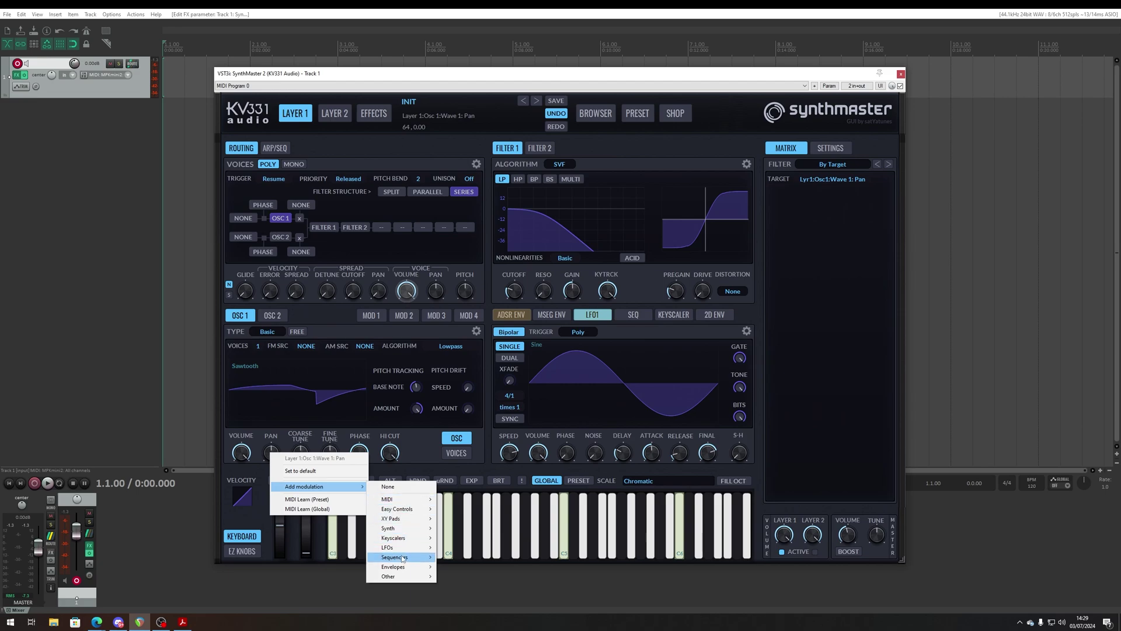
mouse_move(403, 549)
left_click(455, 548)
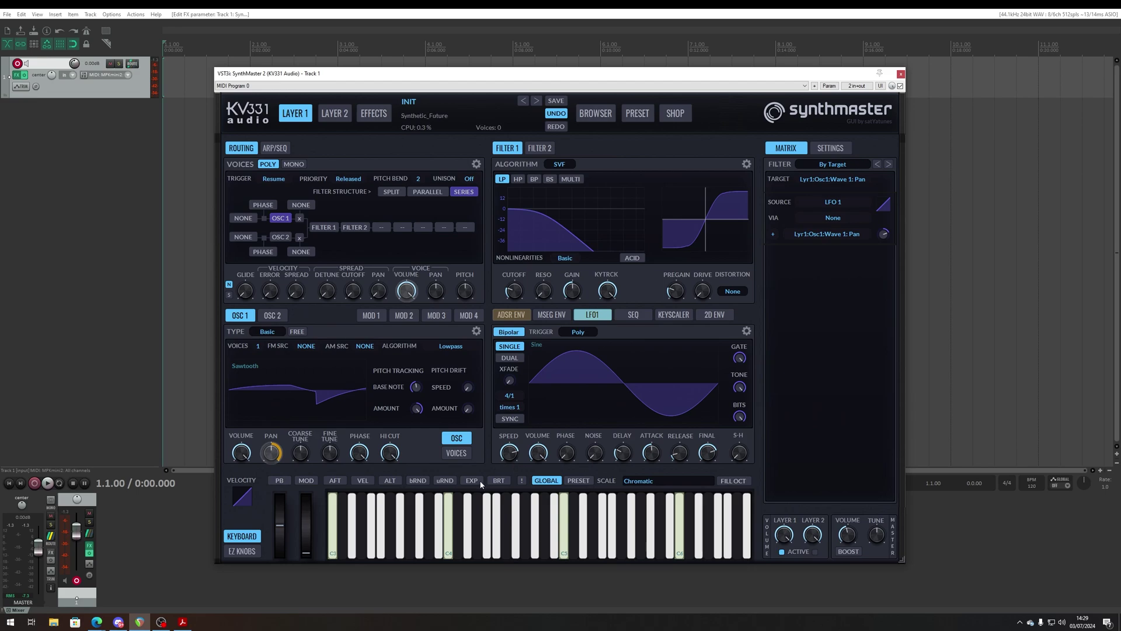
left_click_drag(510, 446, 504, 470)
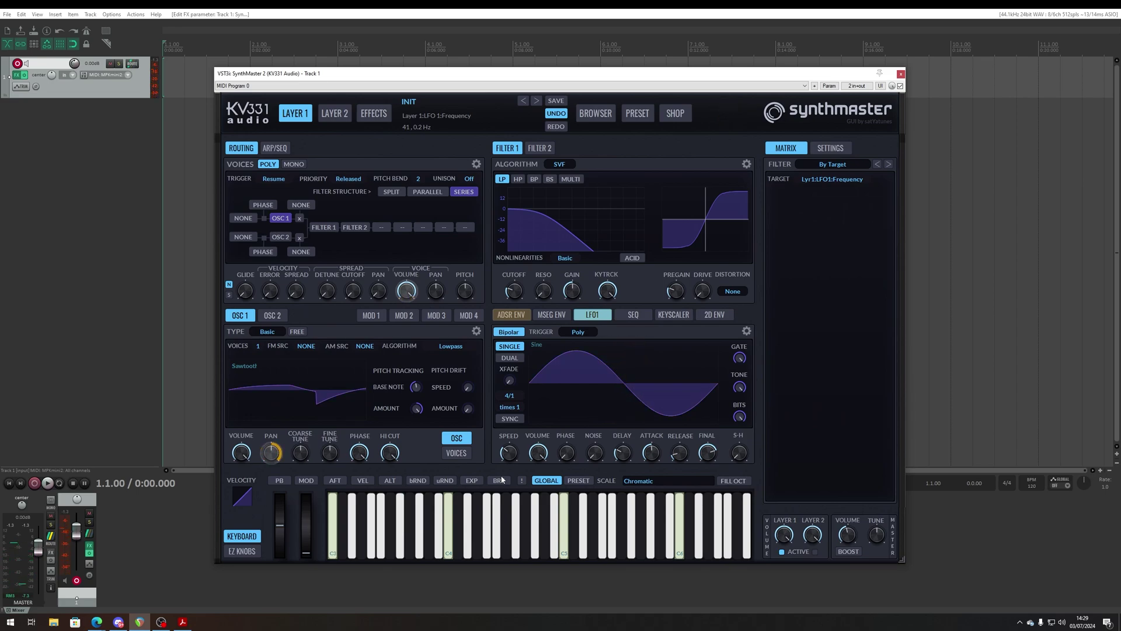
Set the Via source of Oscillator 1's Pan modulation to ADSR Envelope 2
left_click(271, 453)
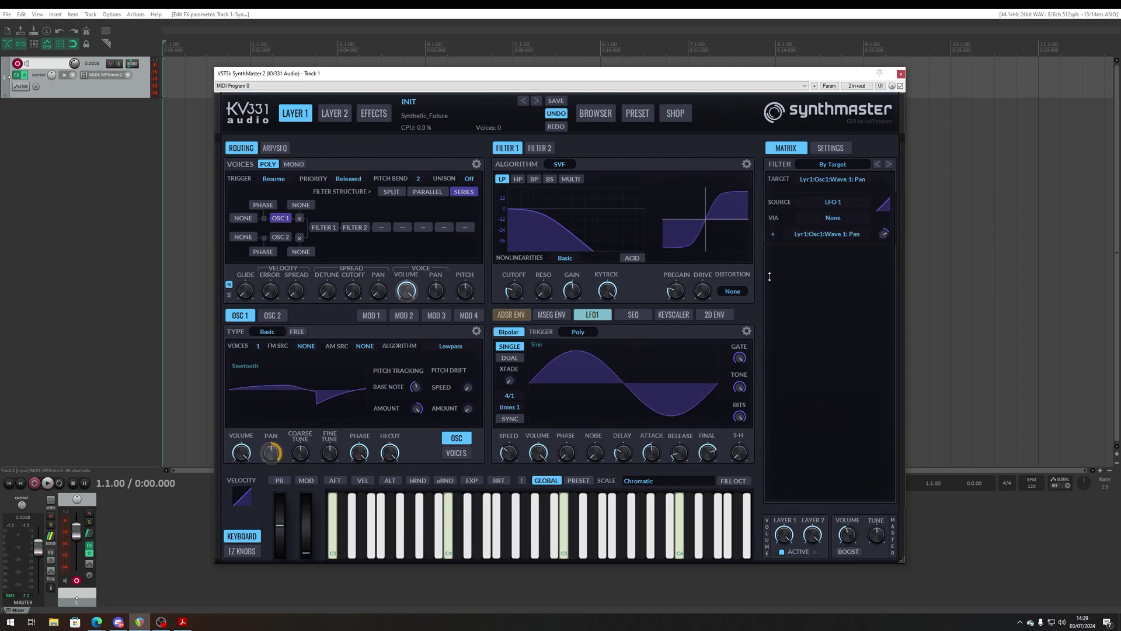
left_click(833, 217)
mouse_move(921, 278)
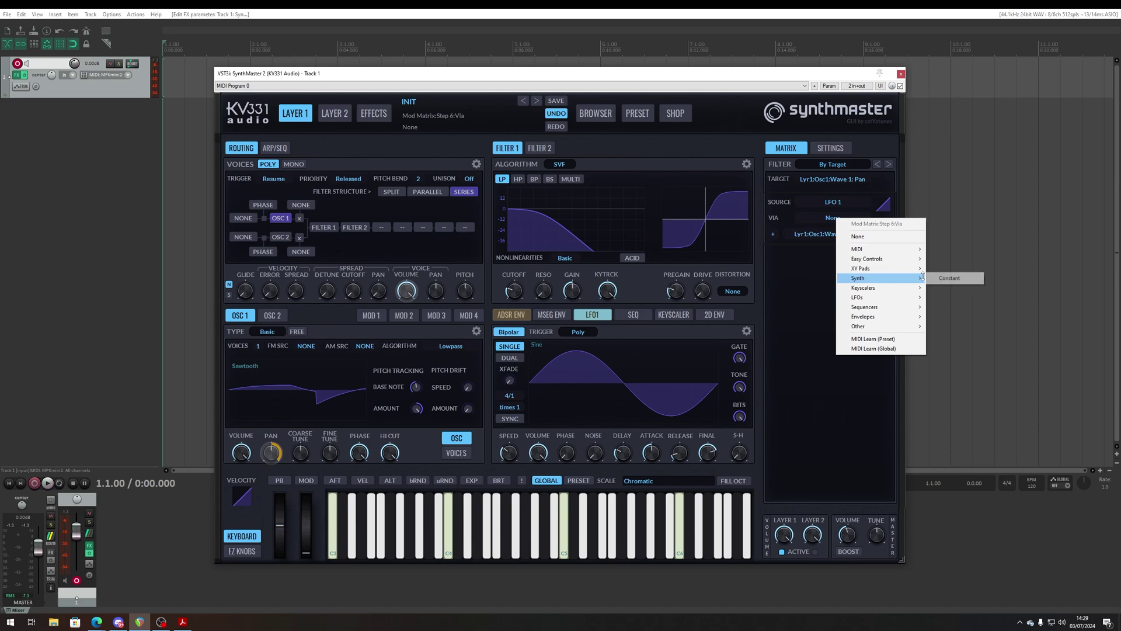
mouse_move(918, 316)
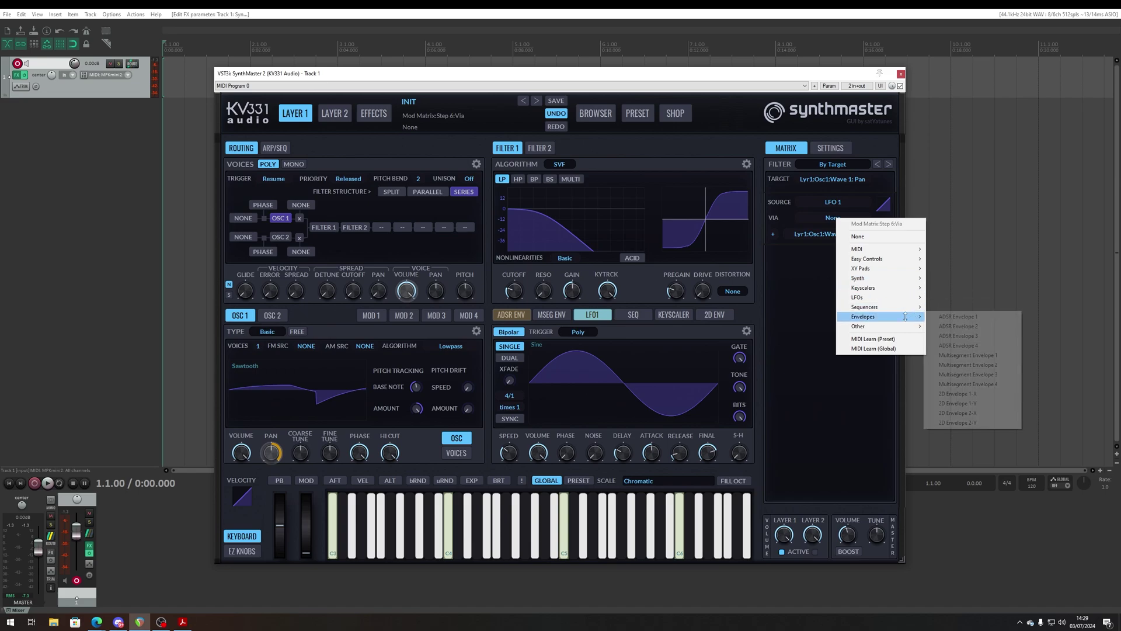
left_click(981, 325)
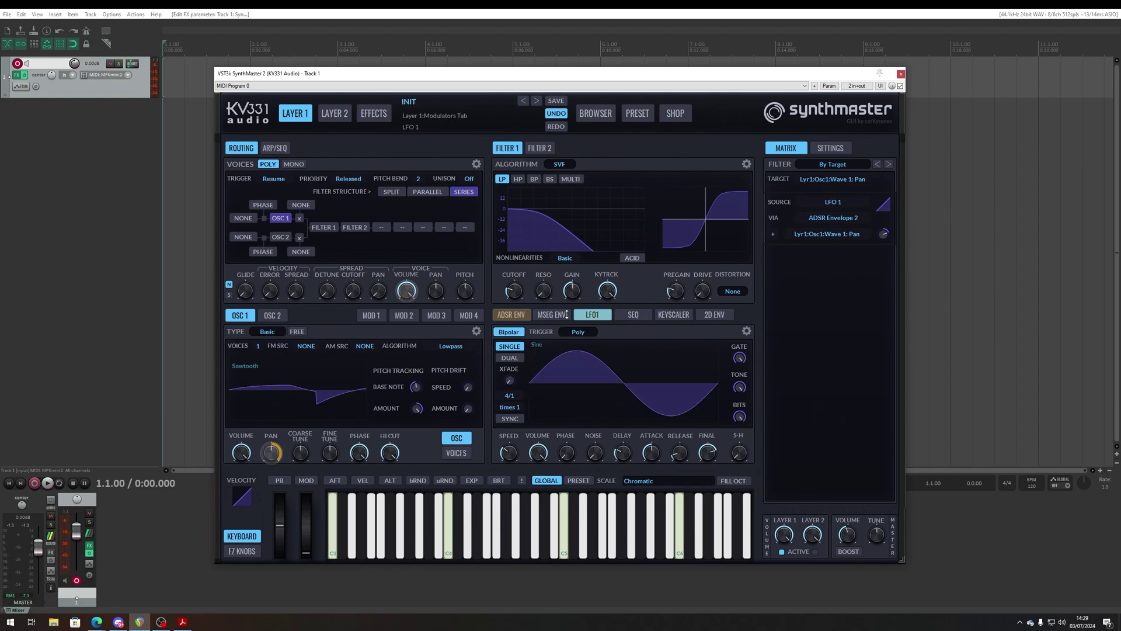
Bring up ADSR Envelope 2 and lengthen its attack time to about 1.44 s
left_click(521, 314)
left_click(521, 316)
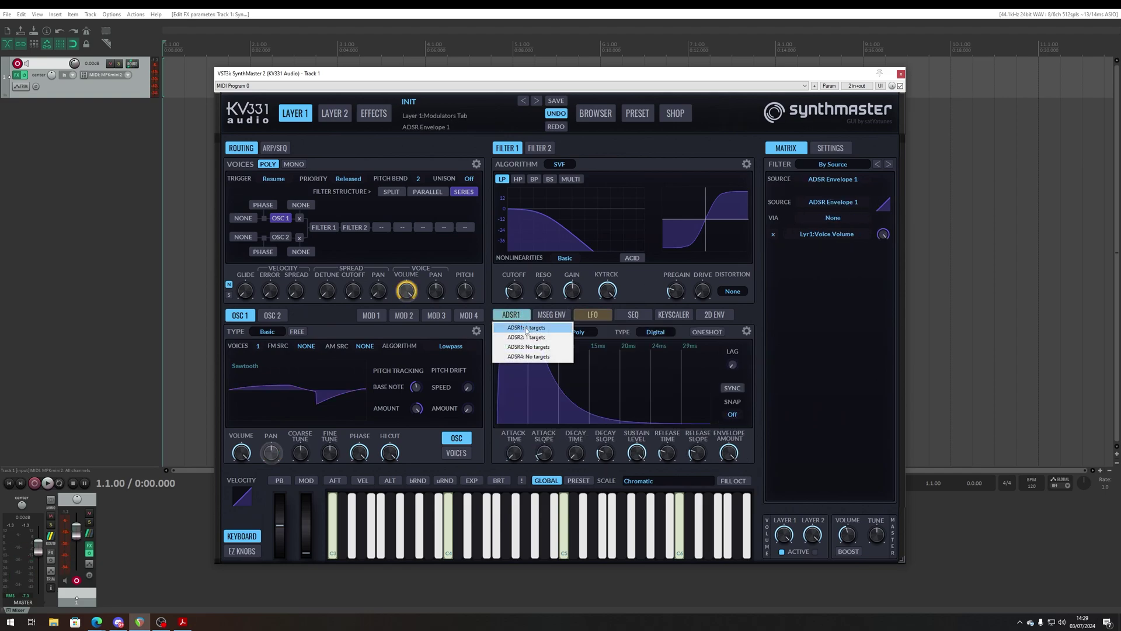
left_click(539, 338)
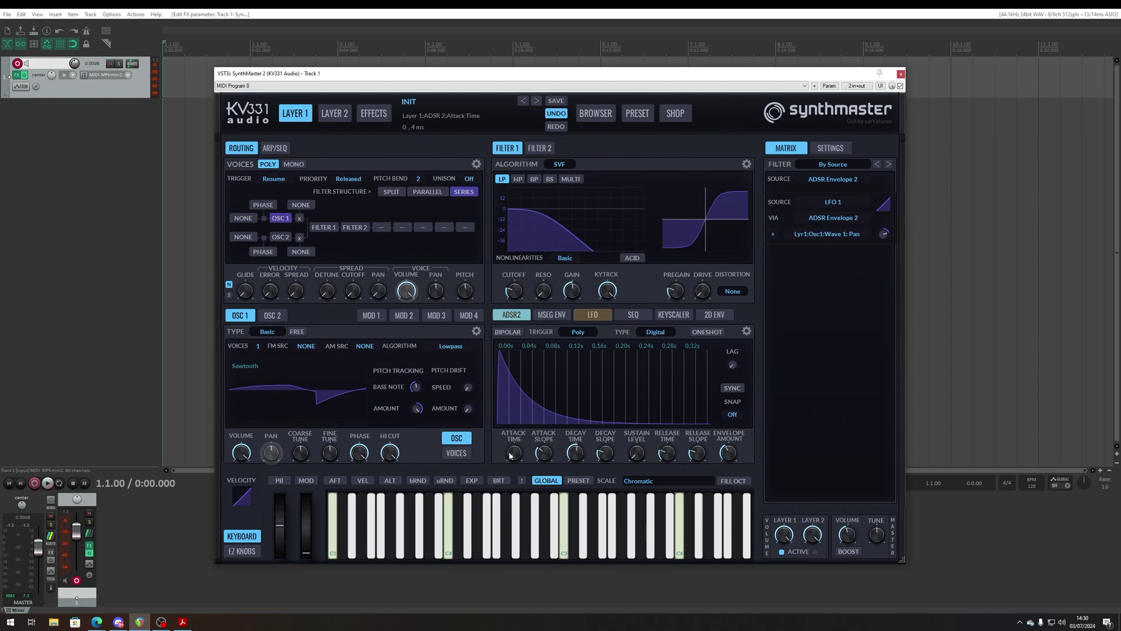
left_click_drag(517, 453, 517, 415)
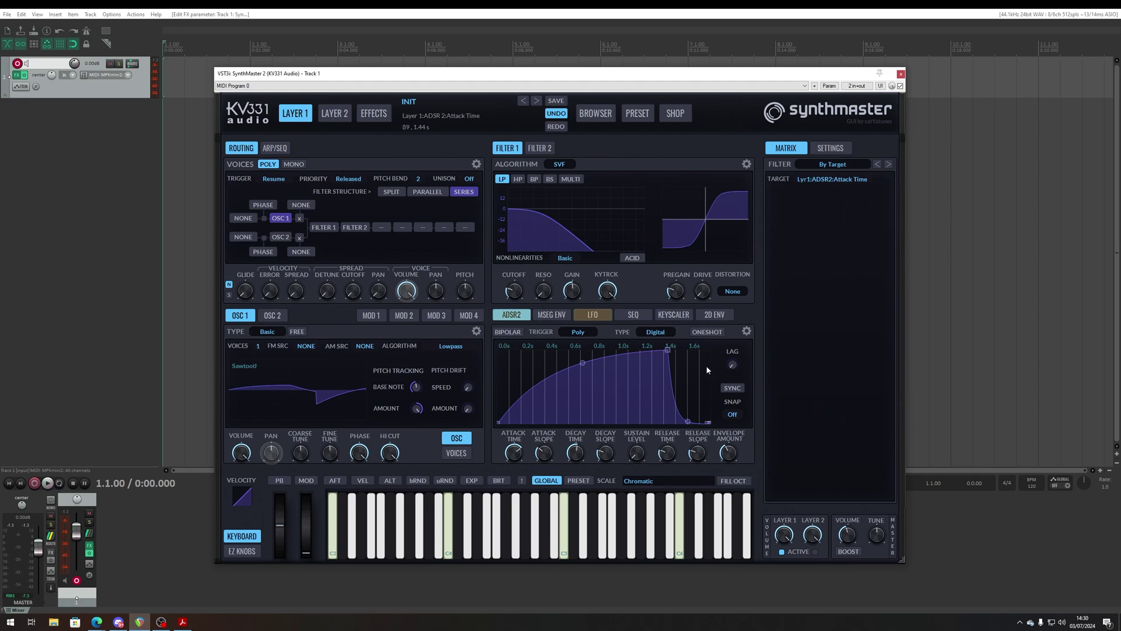
Add ADSR Envelope 2 as a modulation source for Filter 1's Cutoff and reduce the modulation amount
right_click(515, 297)
mouse_move(560, 327)
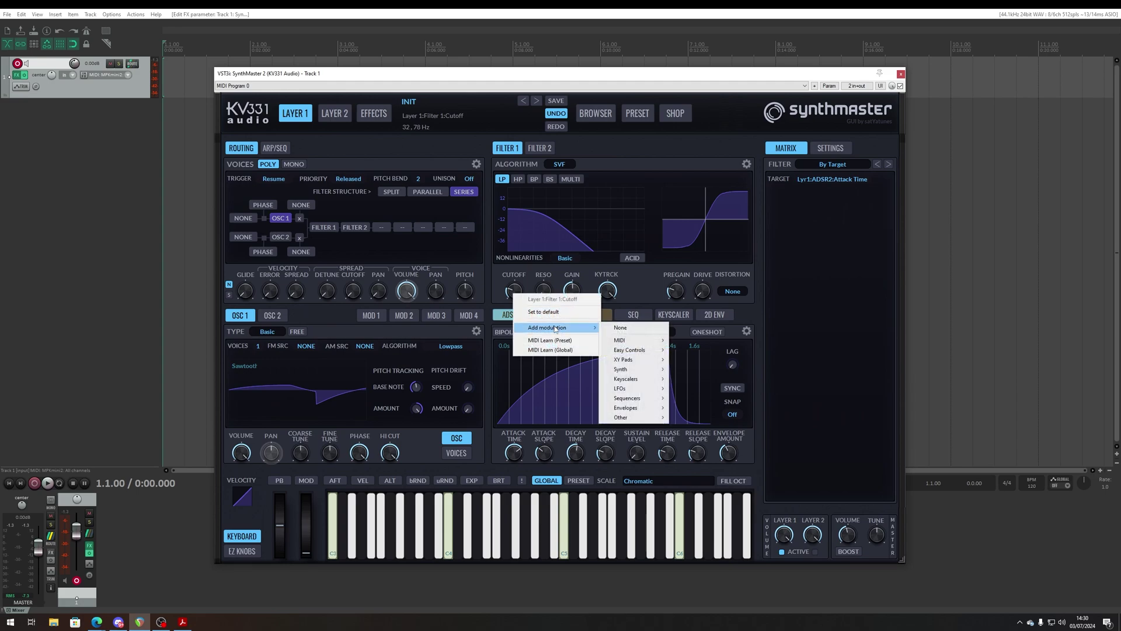
mouse_move(656, 400)
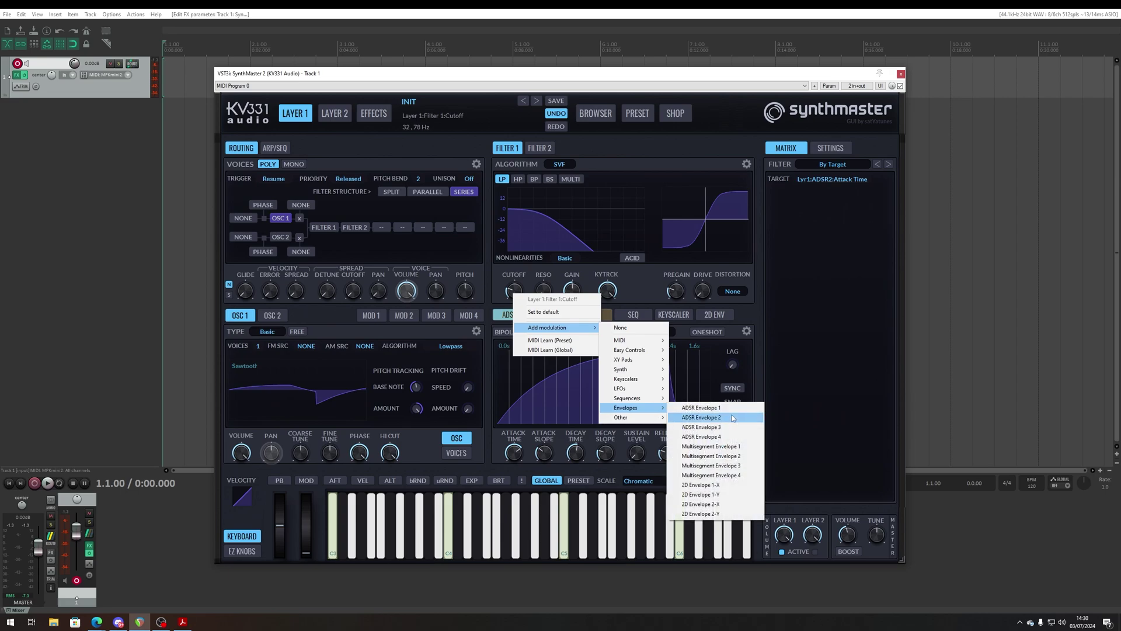
left_click(733, 418)
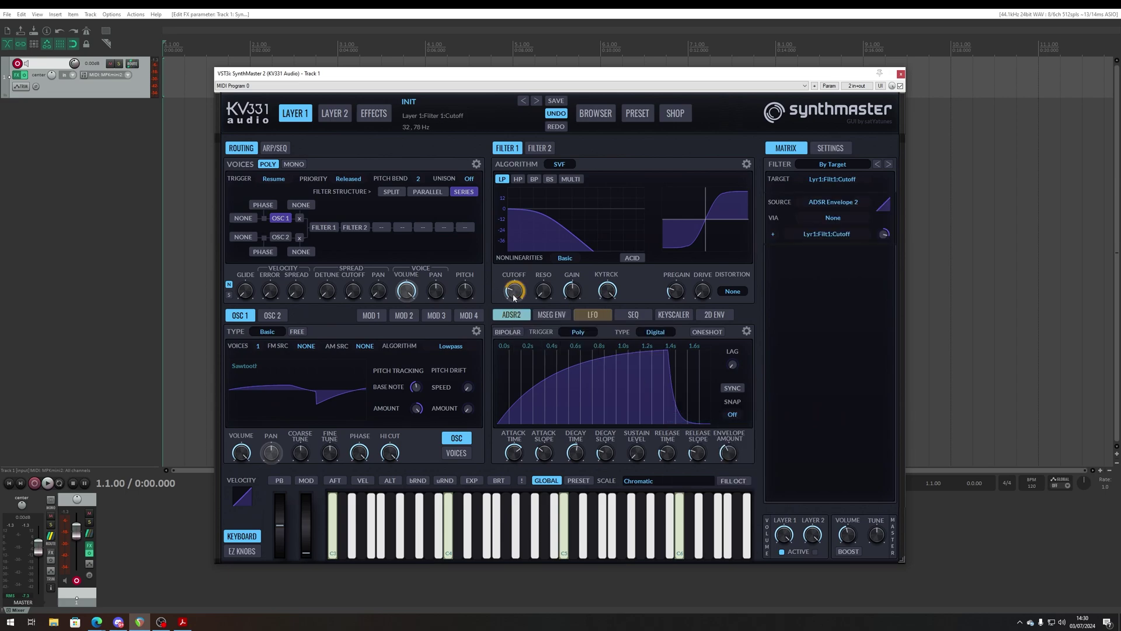
left_click_drag(883, 233, 883, 257)
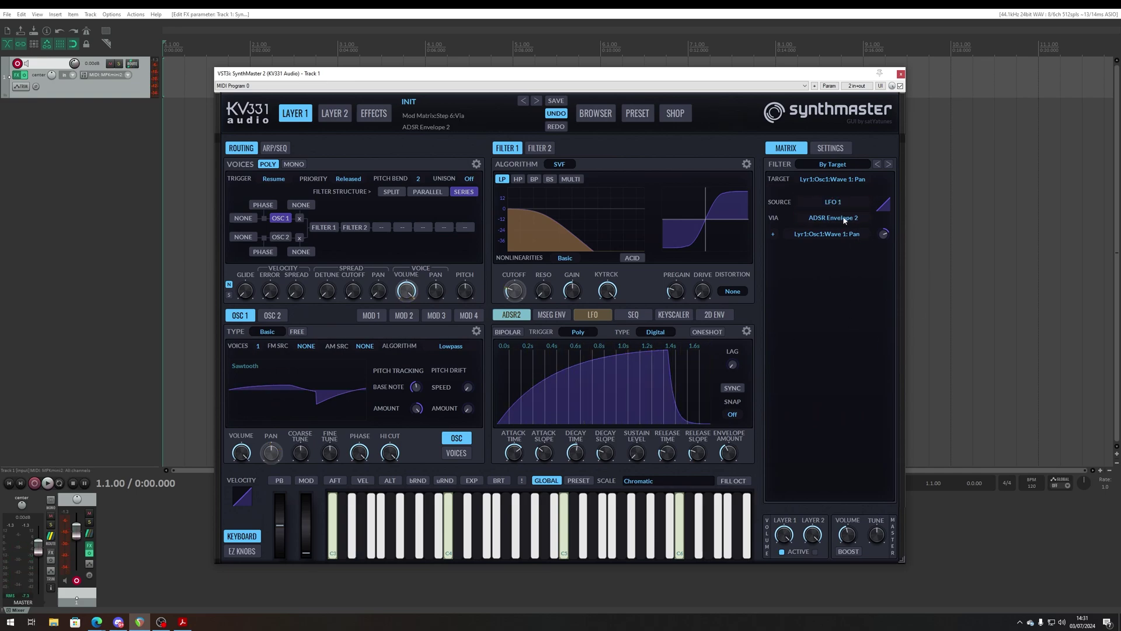
Switch Oscillator 1's Pan modulation type to Multiply and raise ADSR Envelope 2's sustain level to maximum
right_click(773, 233)
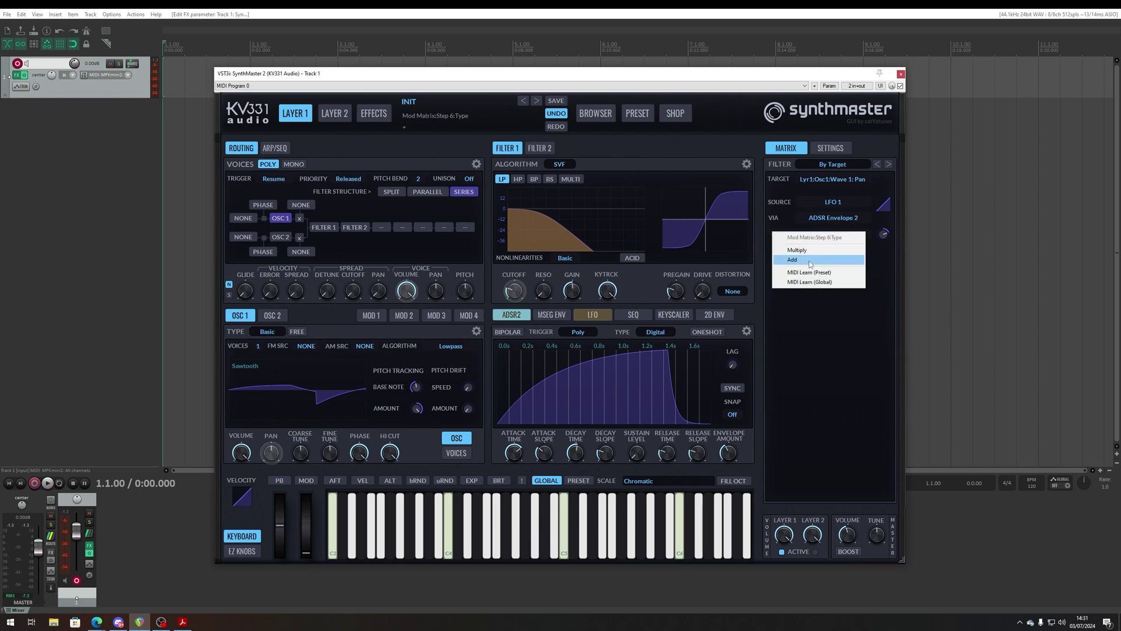
left_click(797, 250)
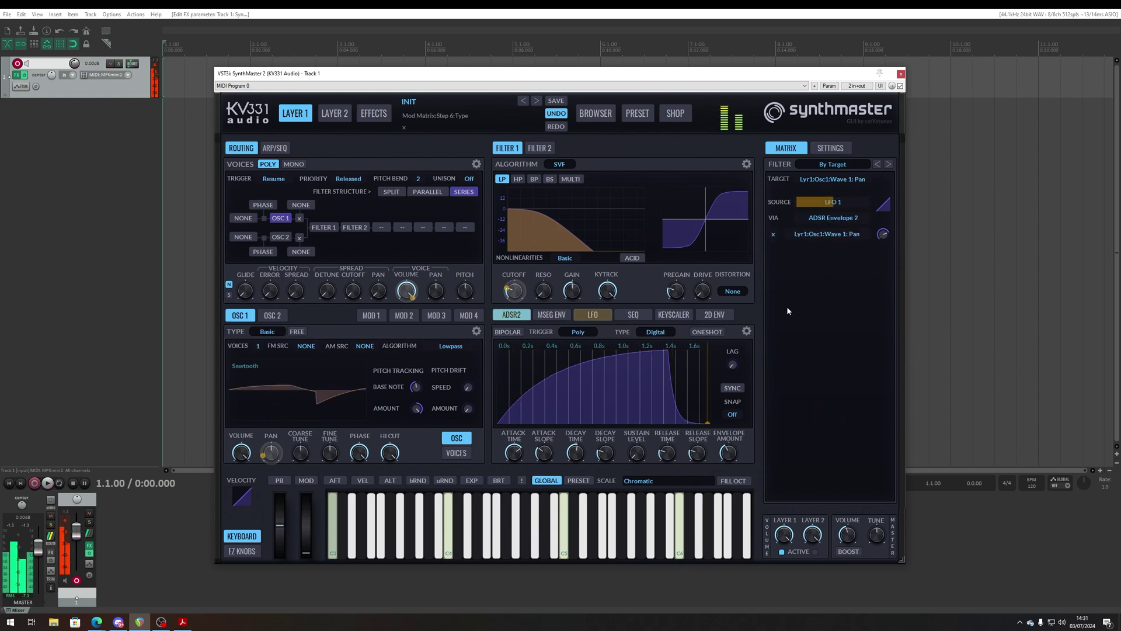
left_click(637, 452)
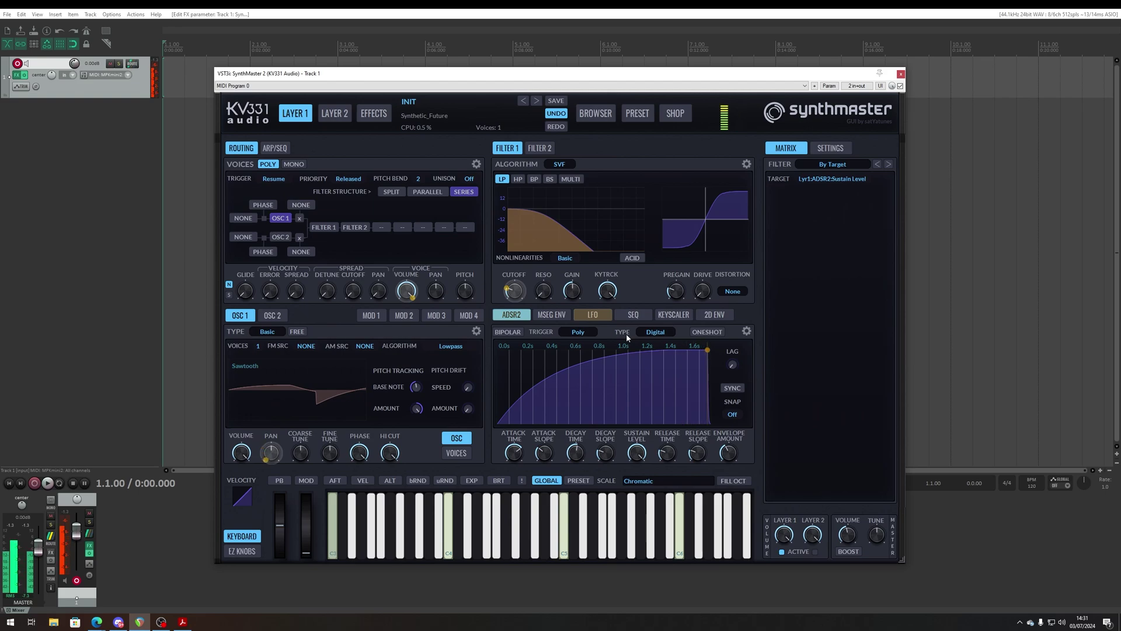
Remove LFO 1's routing to Oscillator 1's Pan by setting its Via source to None and clearing its target
left_click(271, 453)
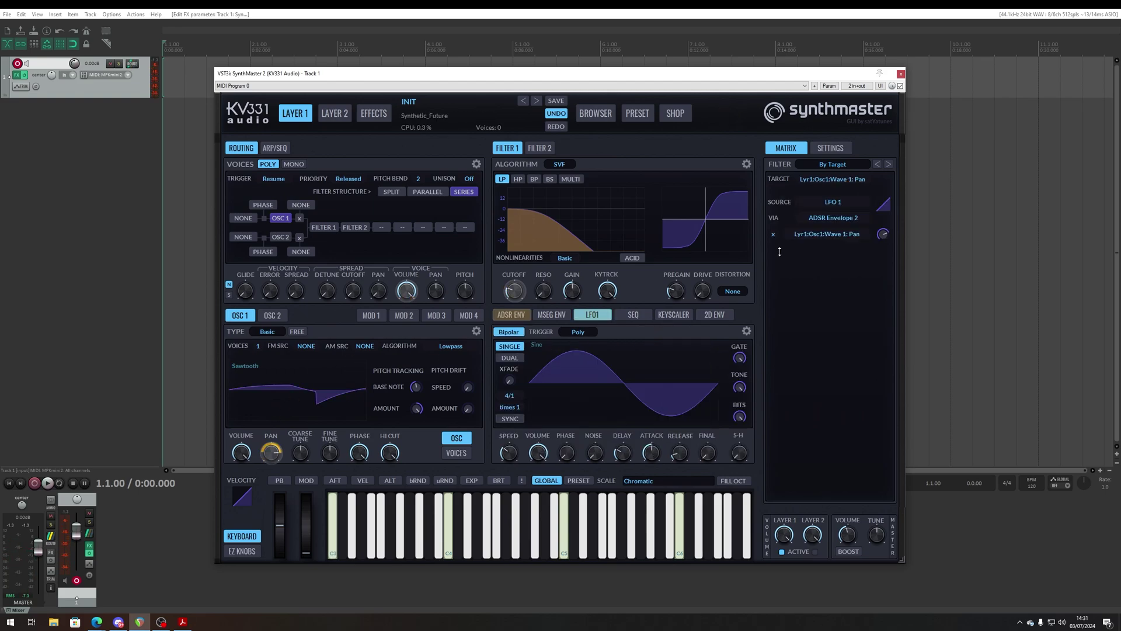
left_click(839, 218)
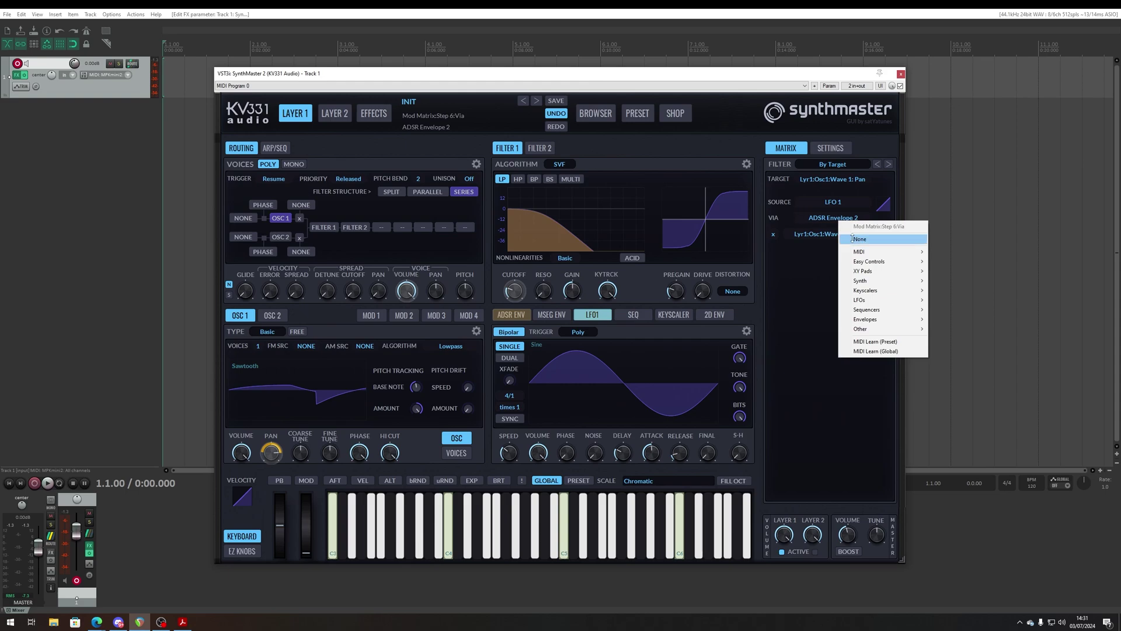
left_click(878, 240)
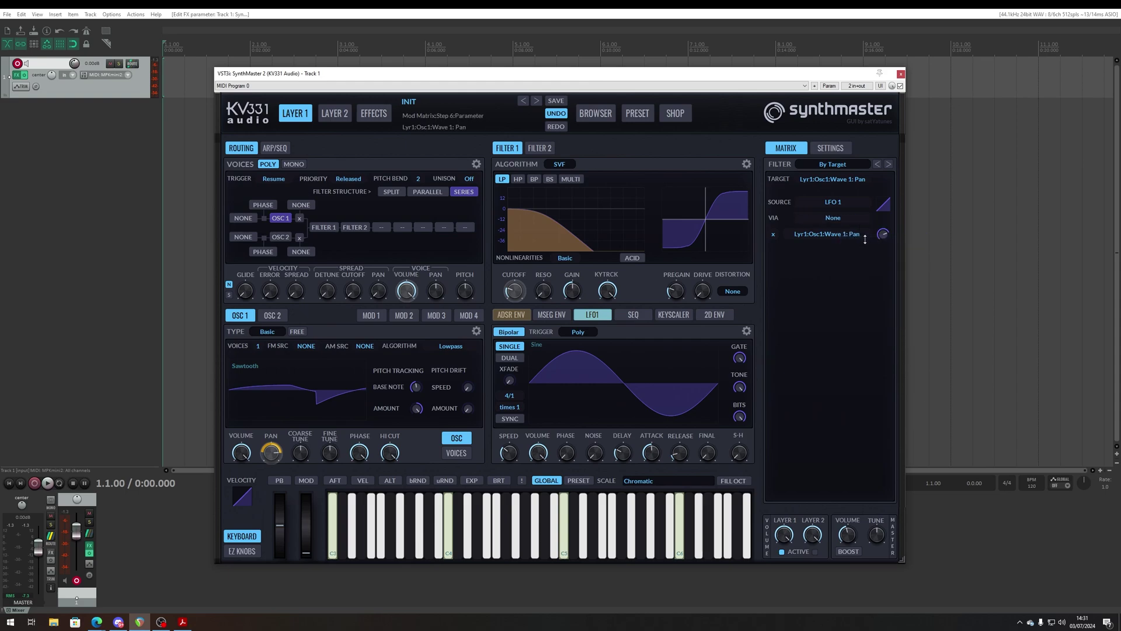
left_click(855, 238)
left_click(881, 244)
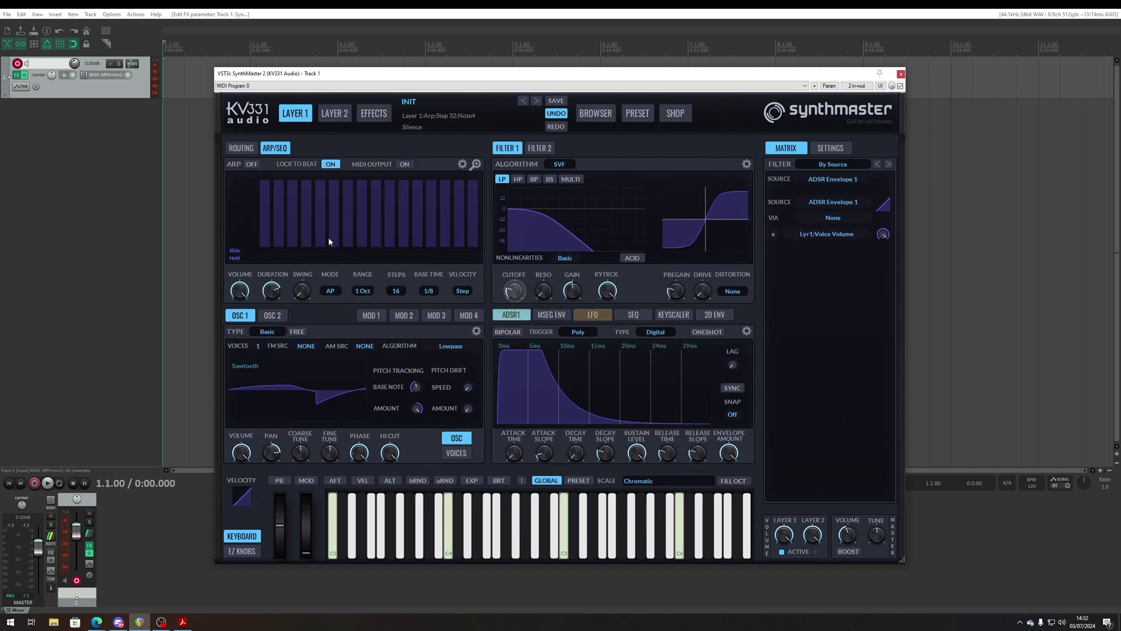
Turn on the arpeggiator, try its Up+Down and Up+Down2 modes, and recenter Oscillator 1's Pan
left_click(250, 164)
left_click(331, 290)
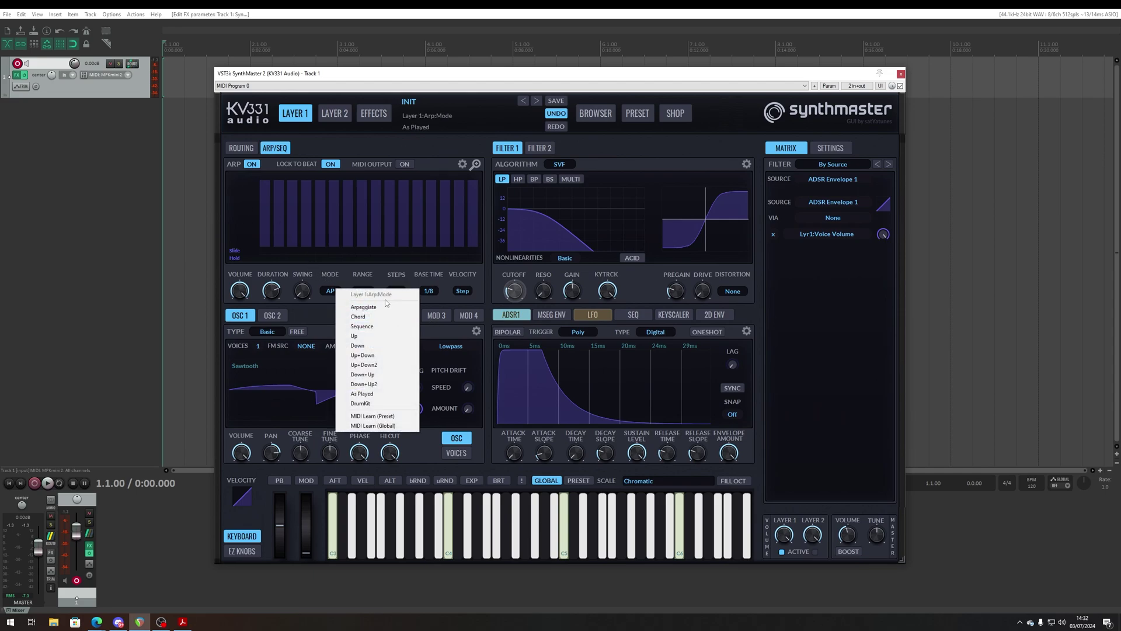
left_click(363, 355)
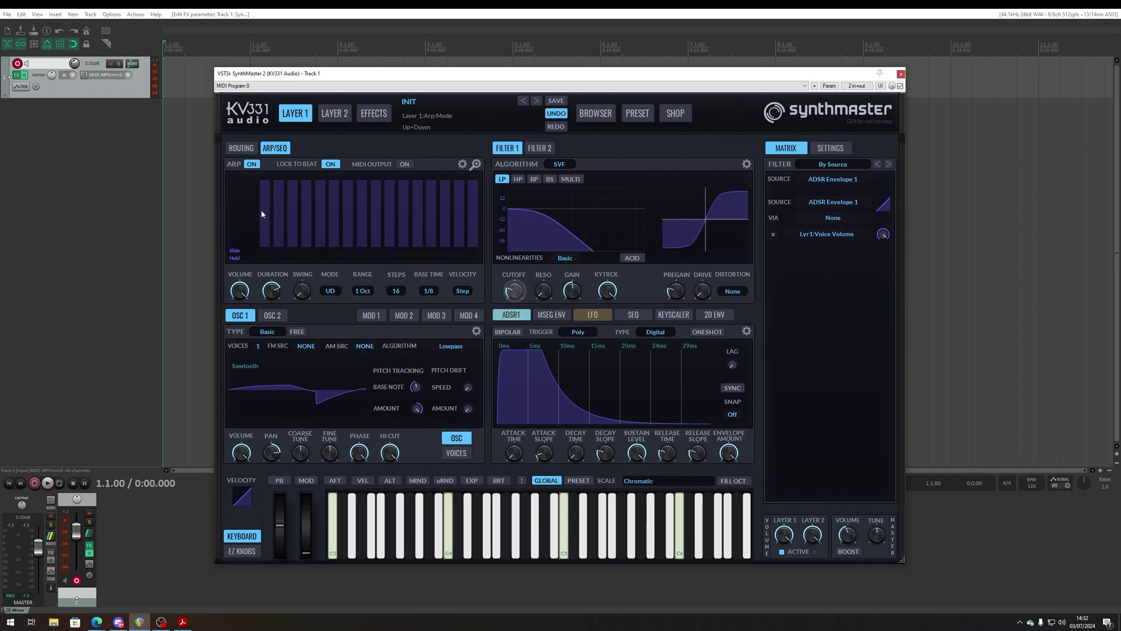
left_click(278, 455)
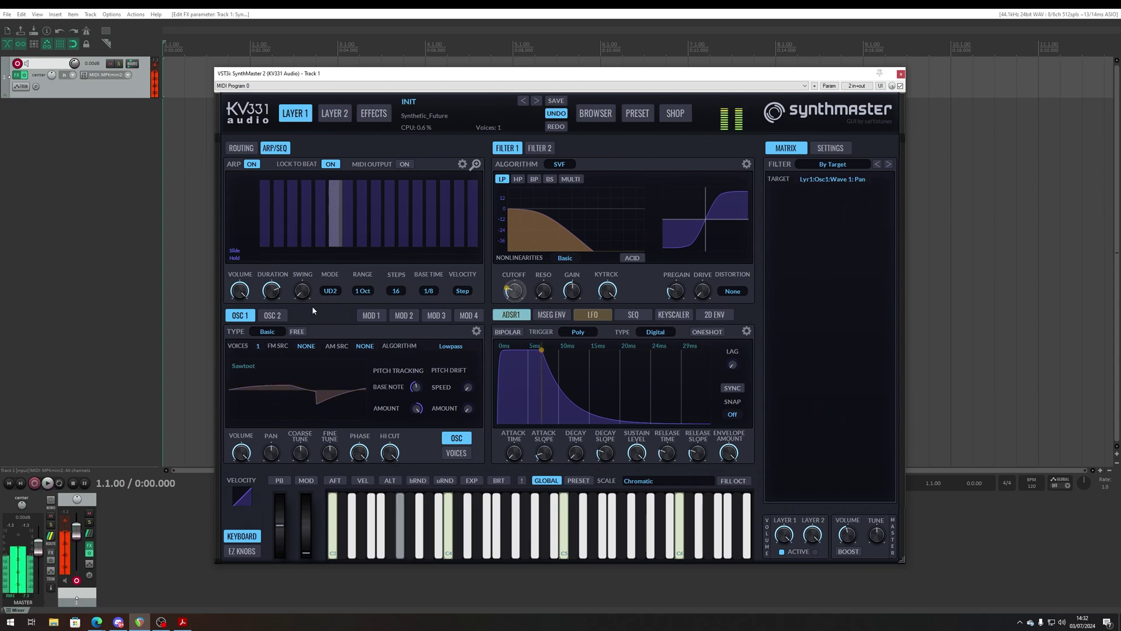
Widen the arpeggiator's range to 2 octaves and further to 4 octaves
left_click(362, 291)
left_click(395, 320)
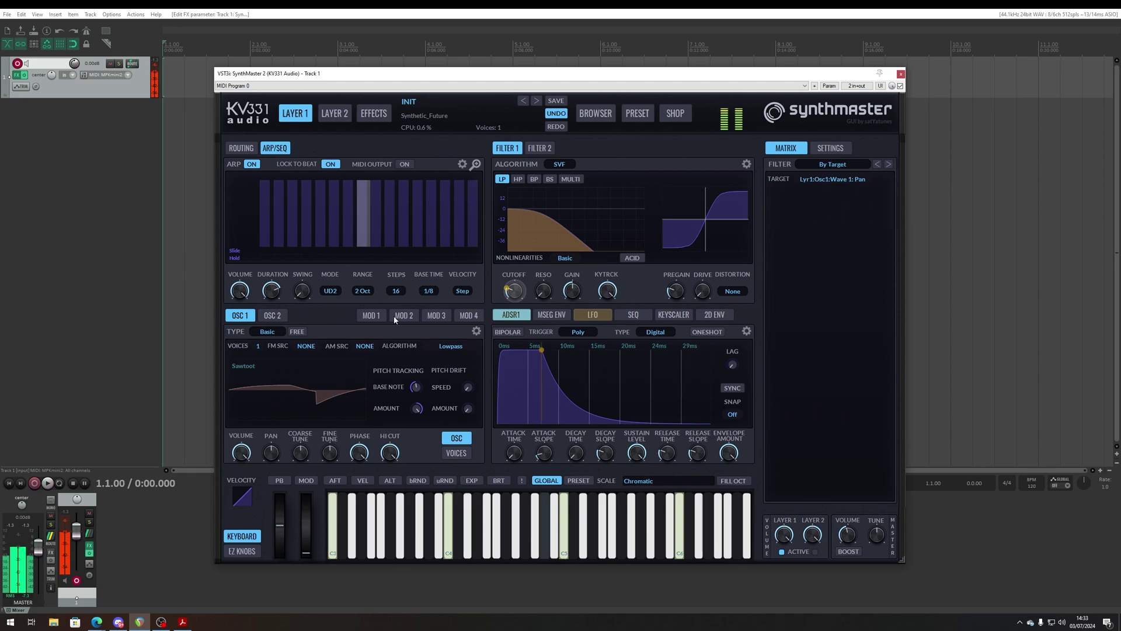
left_click(363, 290)
left_click(409, 338)
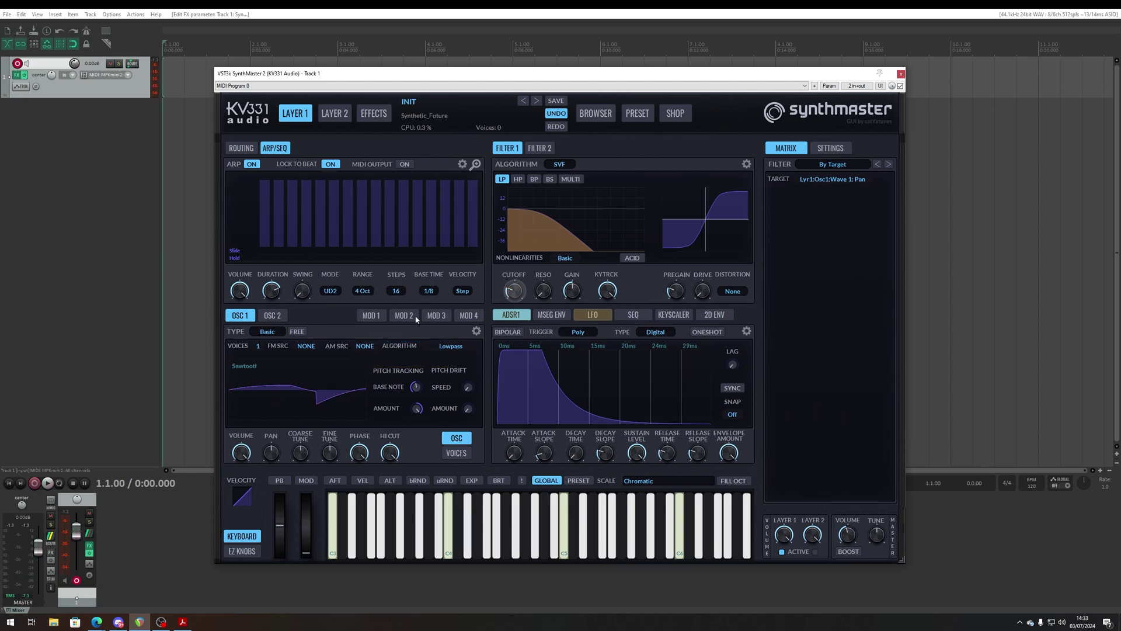
Try a 1/32 tri base time for the arpeggiator, settle on 1/16, and check the velocity mode options
left_click(428, 291)
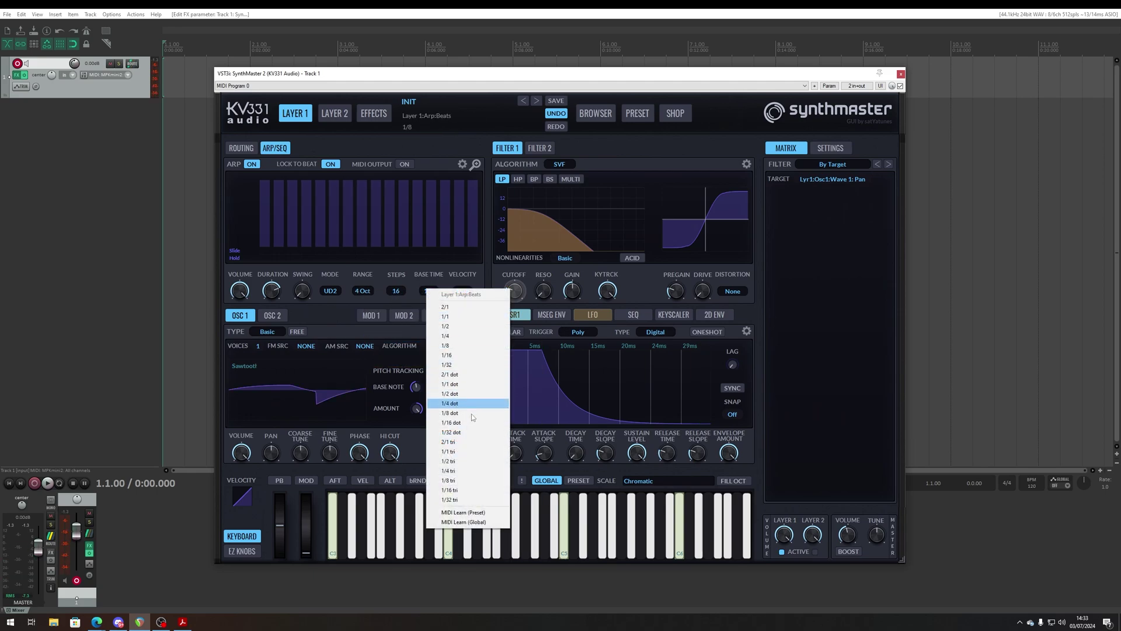
left_click(466, 499)
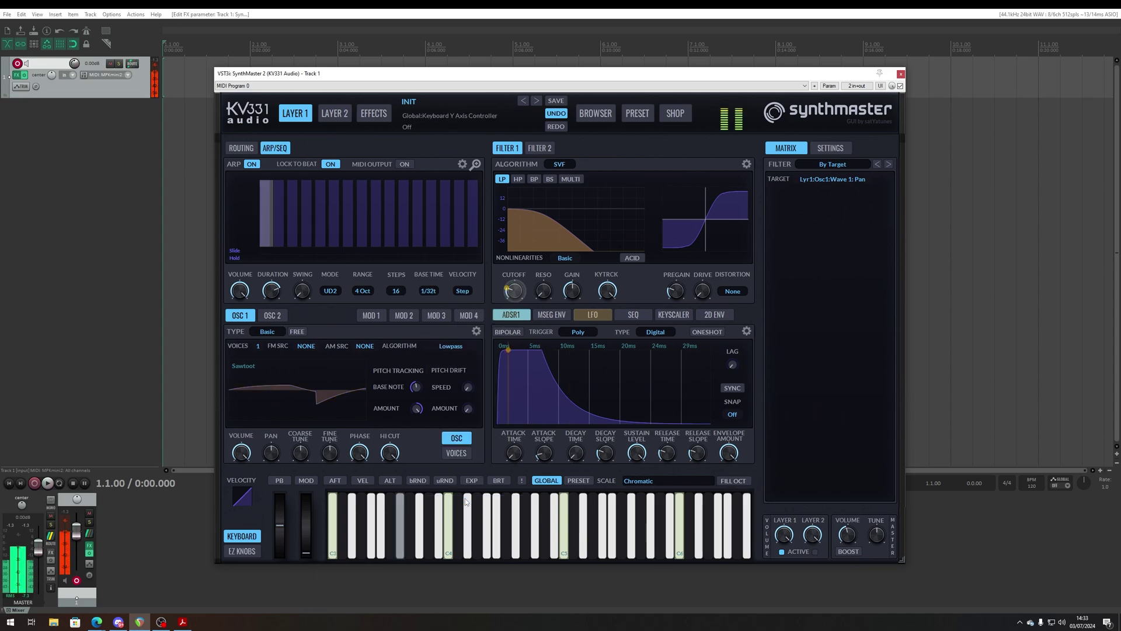
left_click(428, 291)
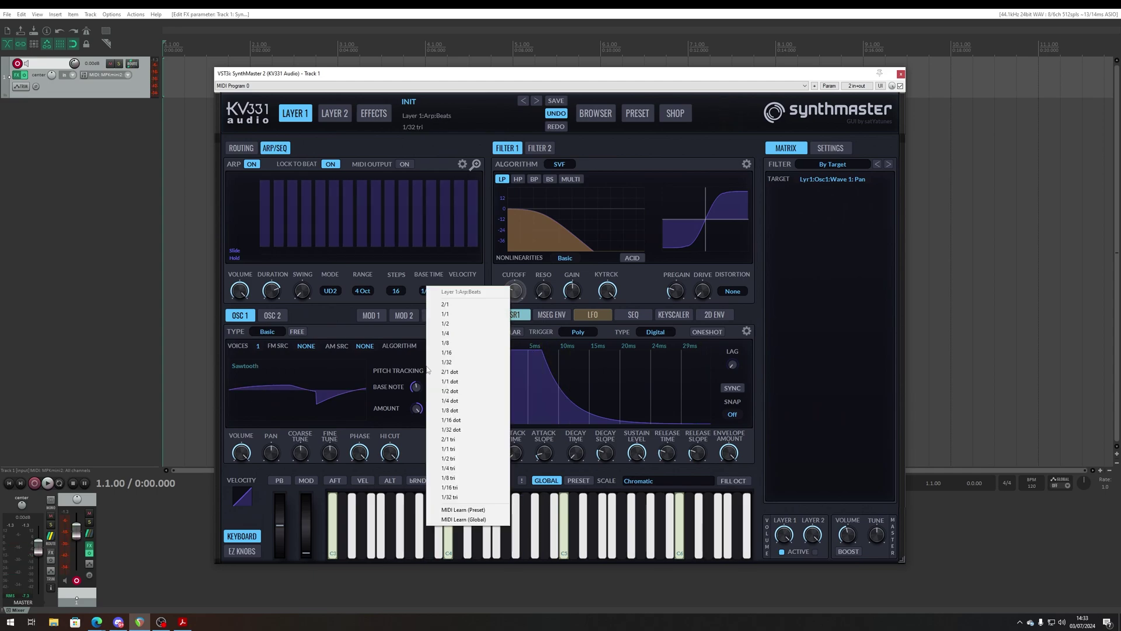
left_click(454, 353)
left_click(462, 291)
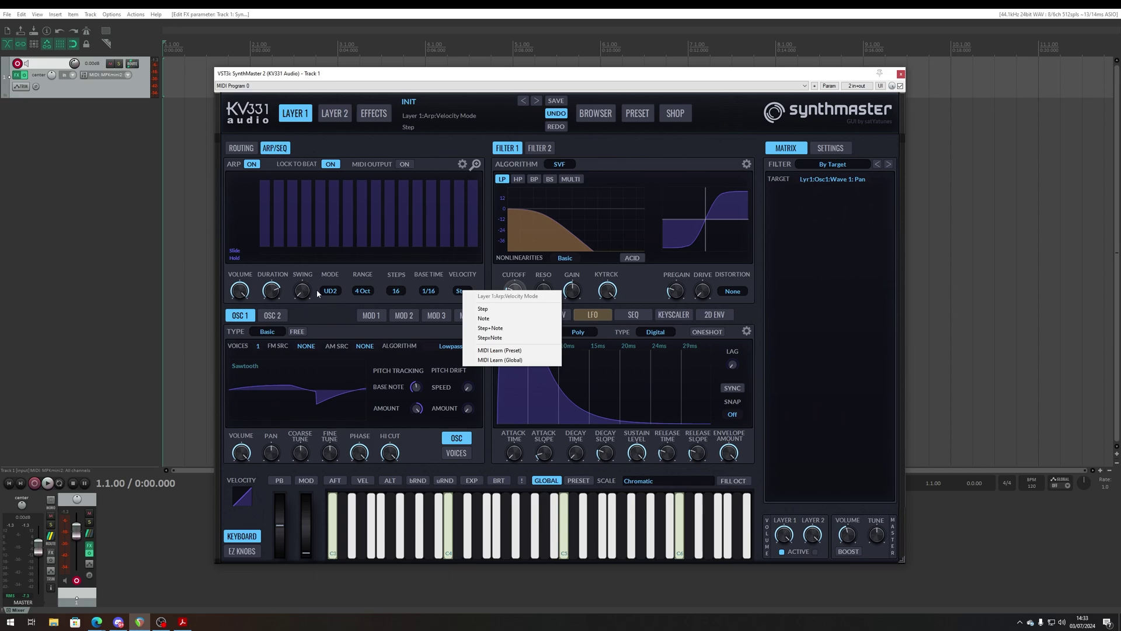
left_click(326, 313)
Switch the arpeggiator to Sequence mode with extra notes on steps 2, 6, 11, 14 and 16, and set its range to 2 octaves
left_click(331, 292)
left_click(366, 328)
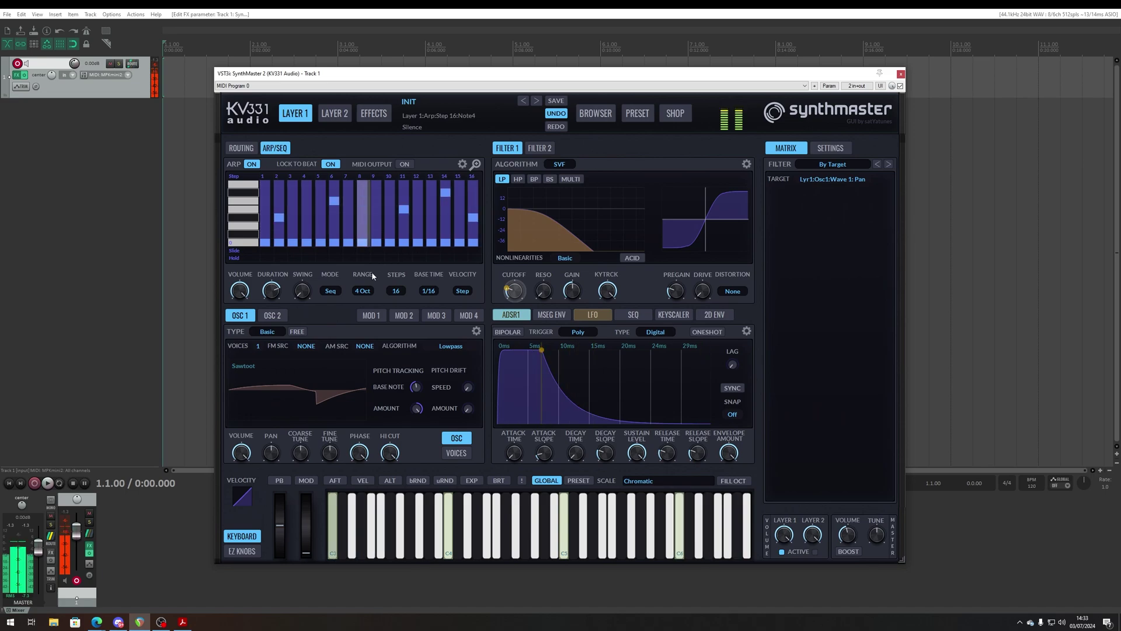
left_click(362, 292)
left_click(381, 320)
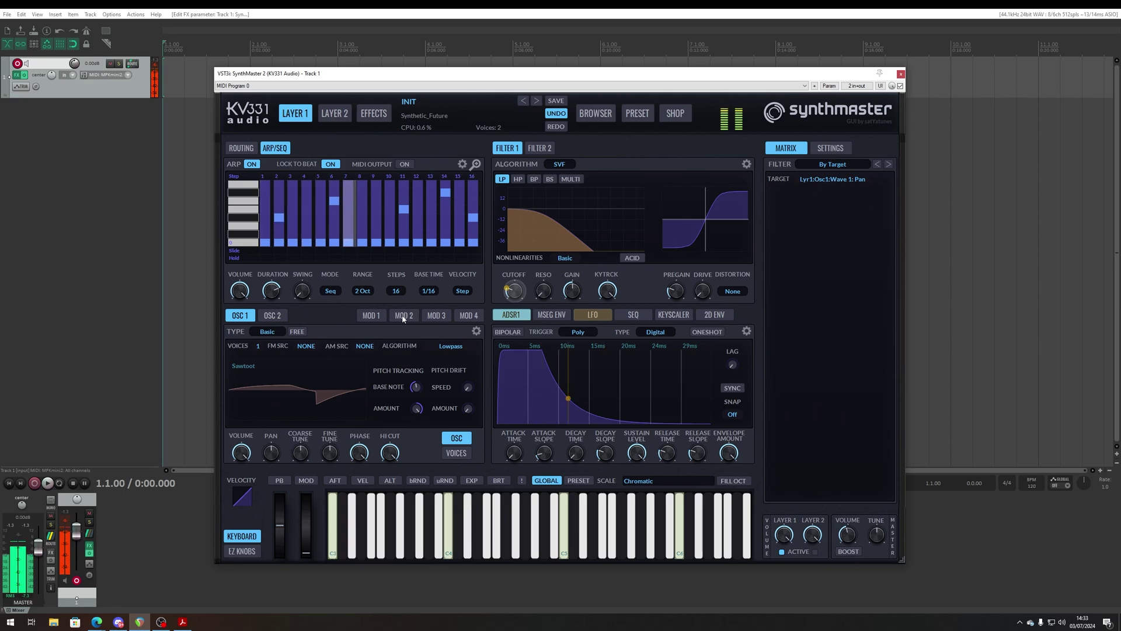
Try an arpeggiator duration of 1.00, shorten it to about 0.244, and reduce the sequence to 8 steps with Hold on step 2
left_click_drag(272, 292, 280, 278)
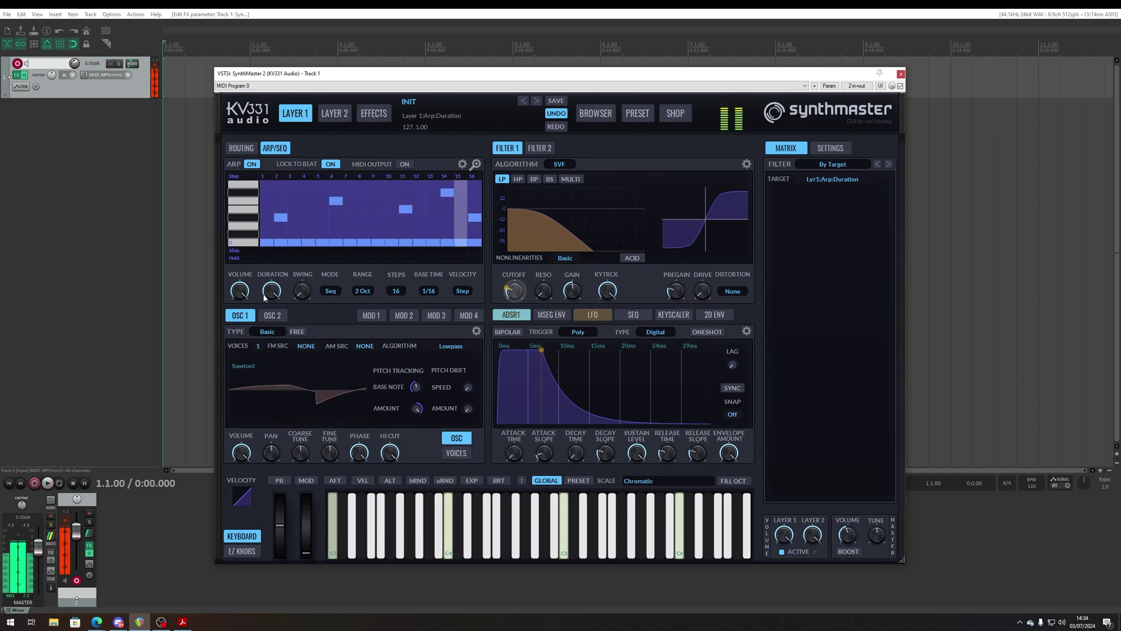
left_click_drag(264, 297, 269, 344)
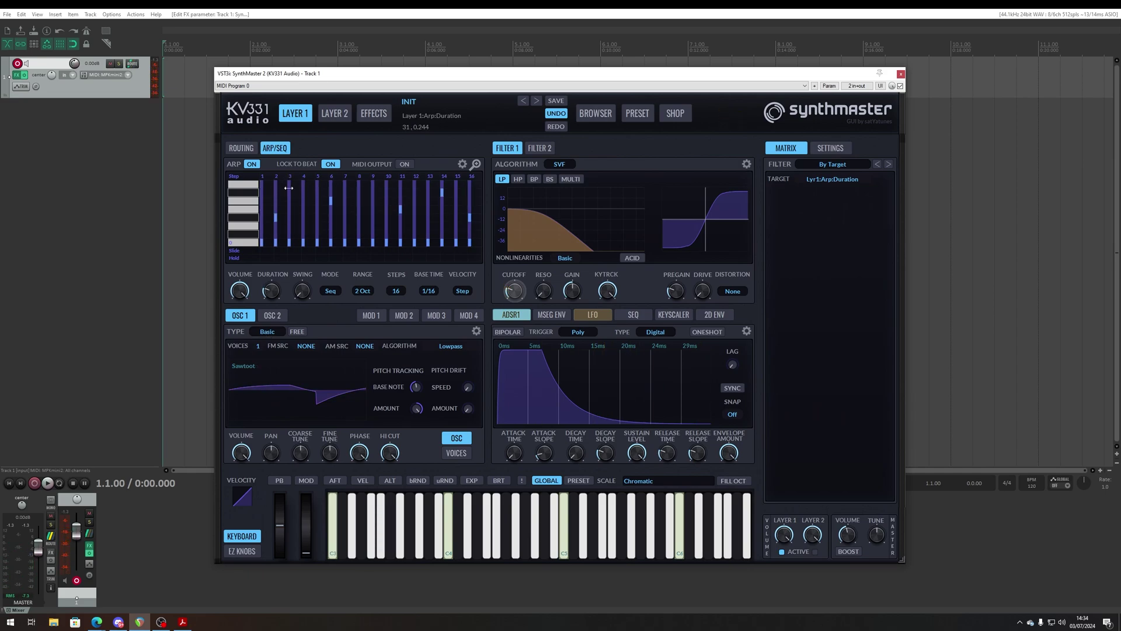
left_click_drag(305, 192, 299, 198)
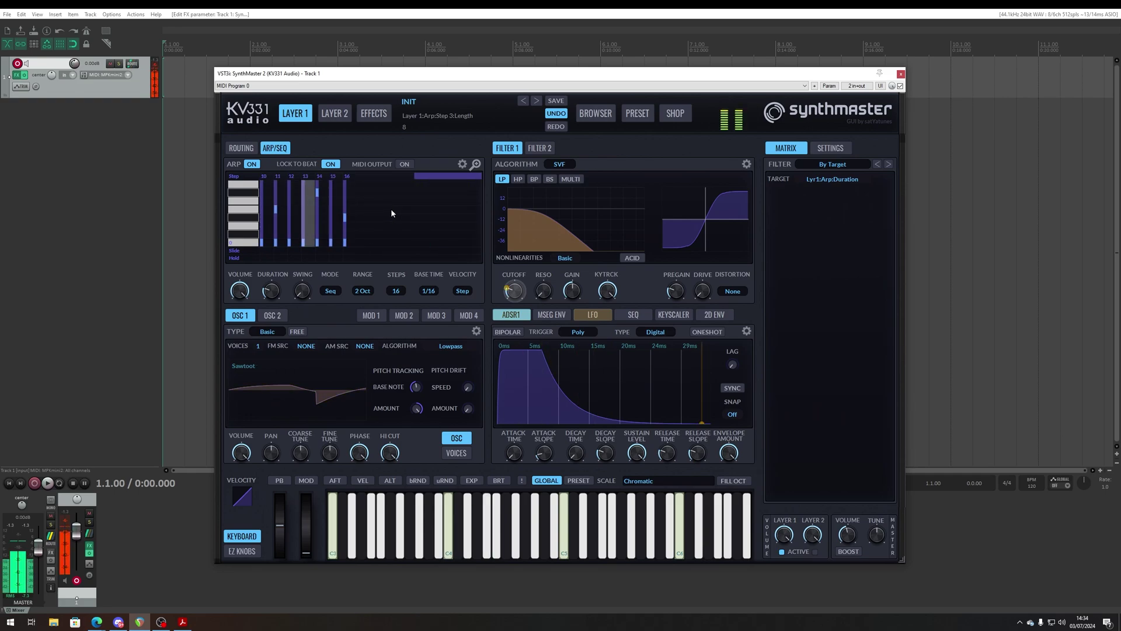
left_click_drag(390, 212, 323, 268)
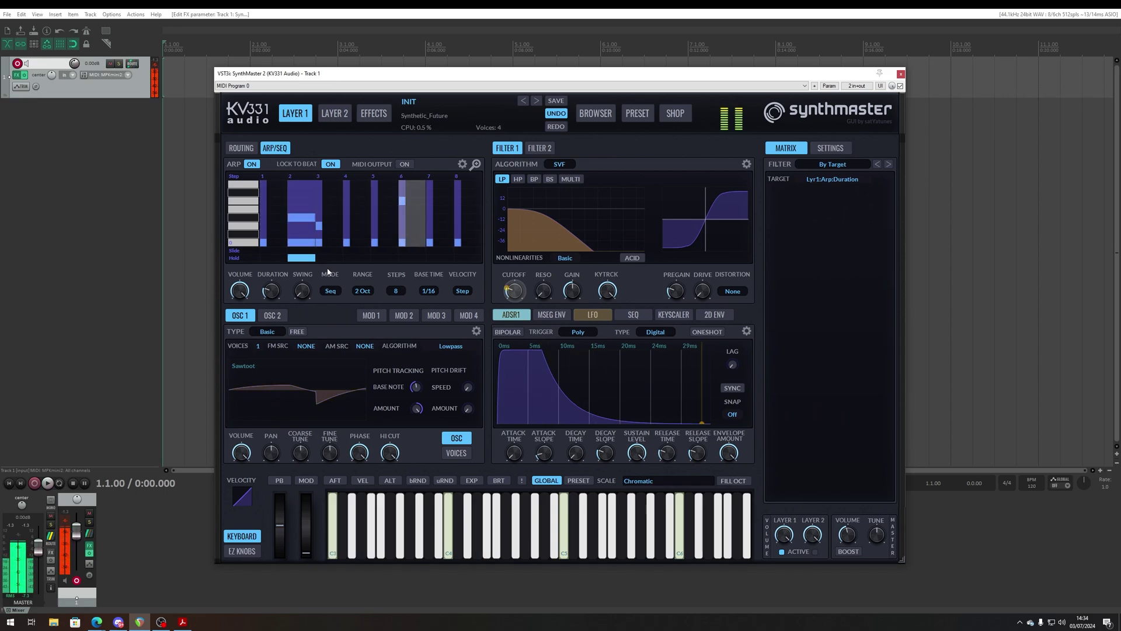
Enable Slide and Hold on steps 5 and 6 of the sequence and switch the arpeggiator off
left_click(387, 250)
left_click(384, 258)
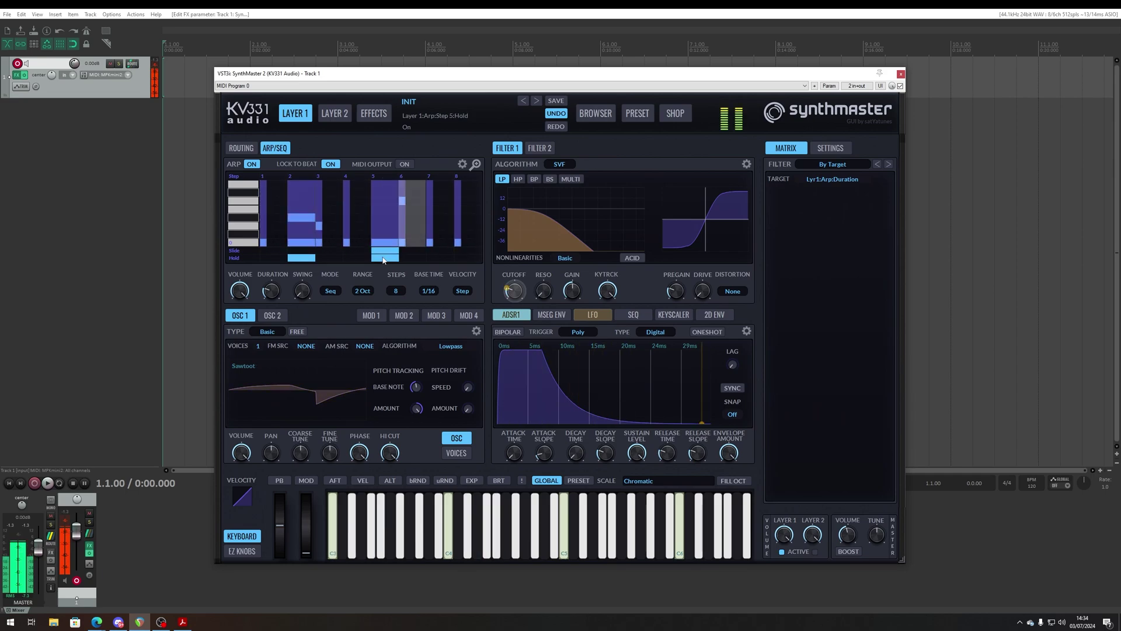
left_click(402, 250)
left_click(403, 258)
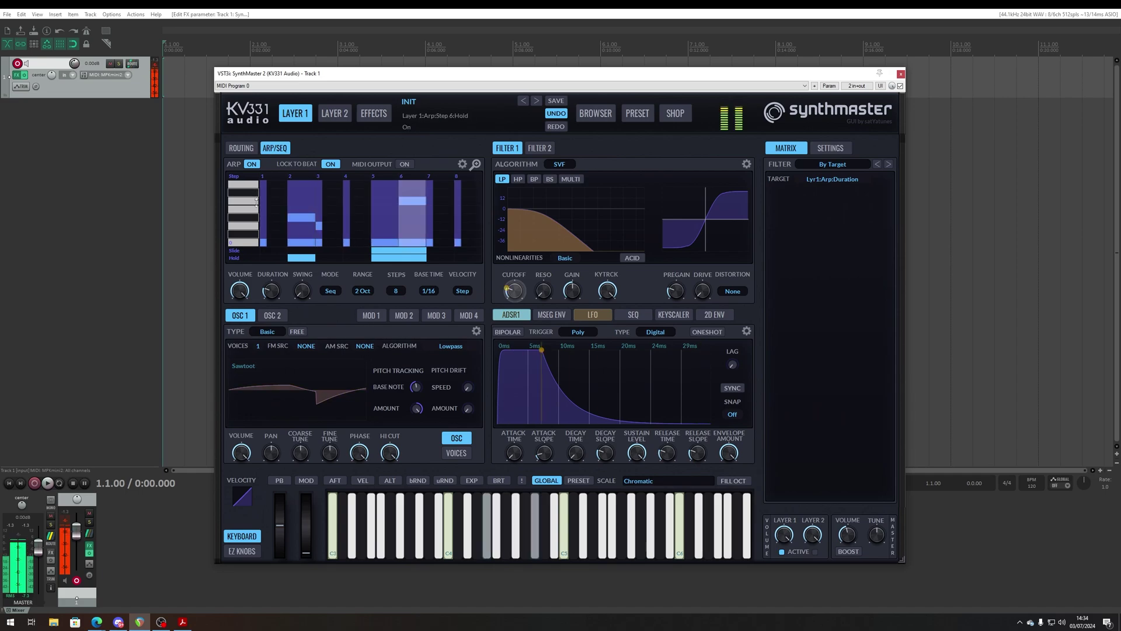
left_click(251, 165)
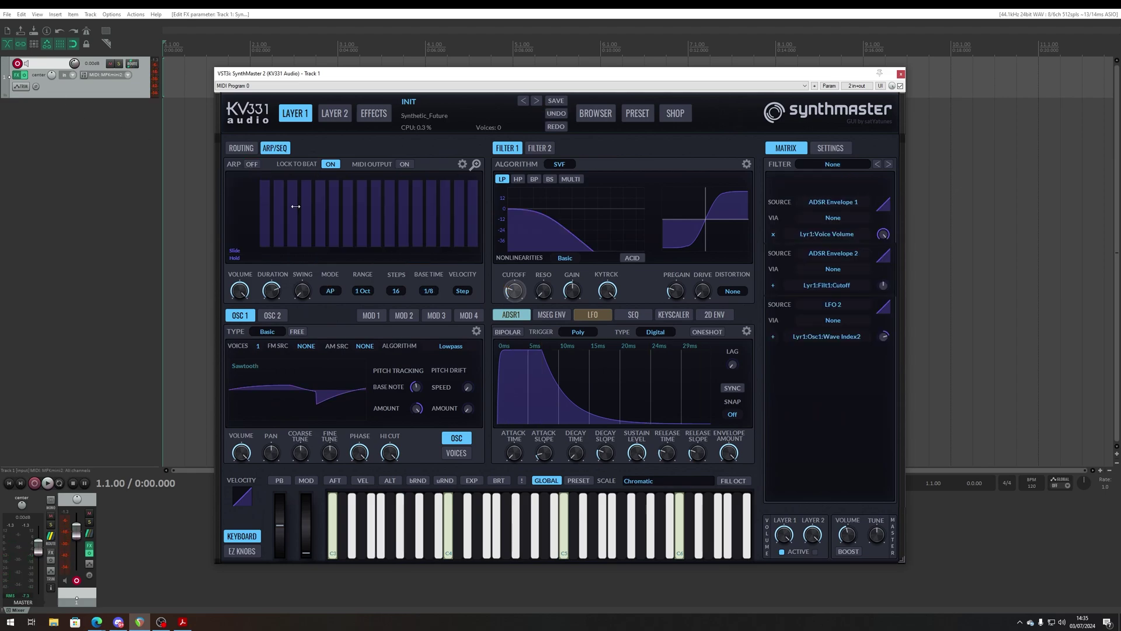
Set the arpeggiator to Sequence mode, record an 18-step note pattern into it, and switch it from Rec to On
left_click(330, 291)
left_click(374, 331)
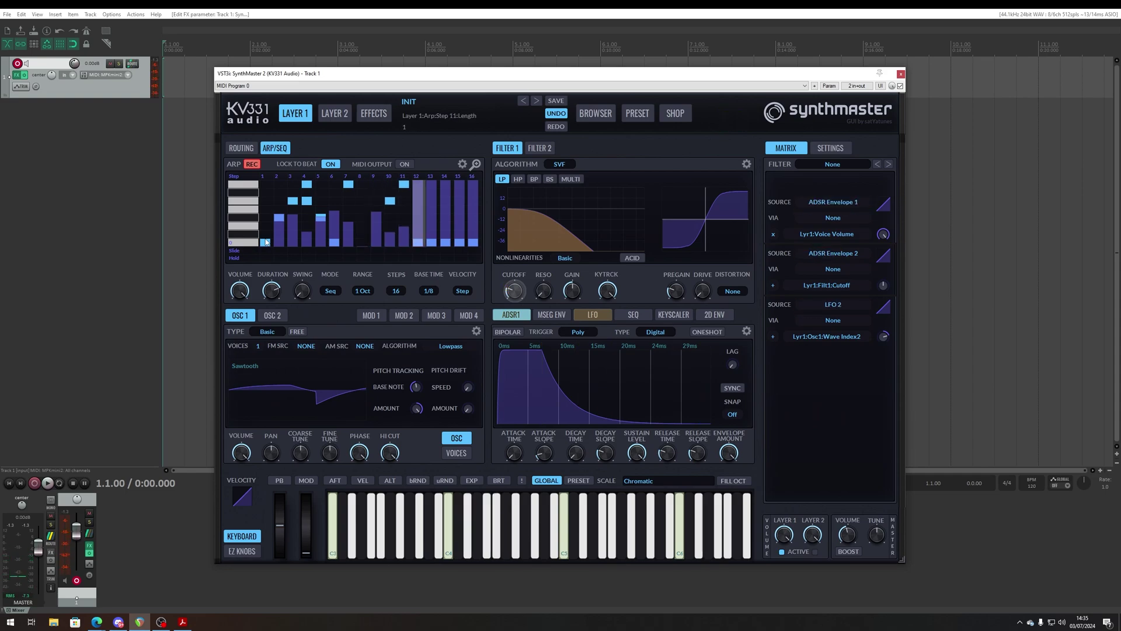
left_click(252, 164)
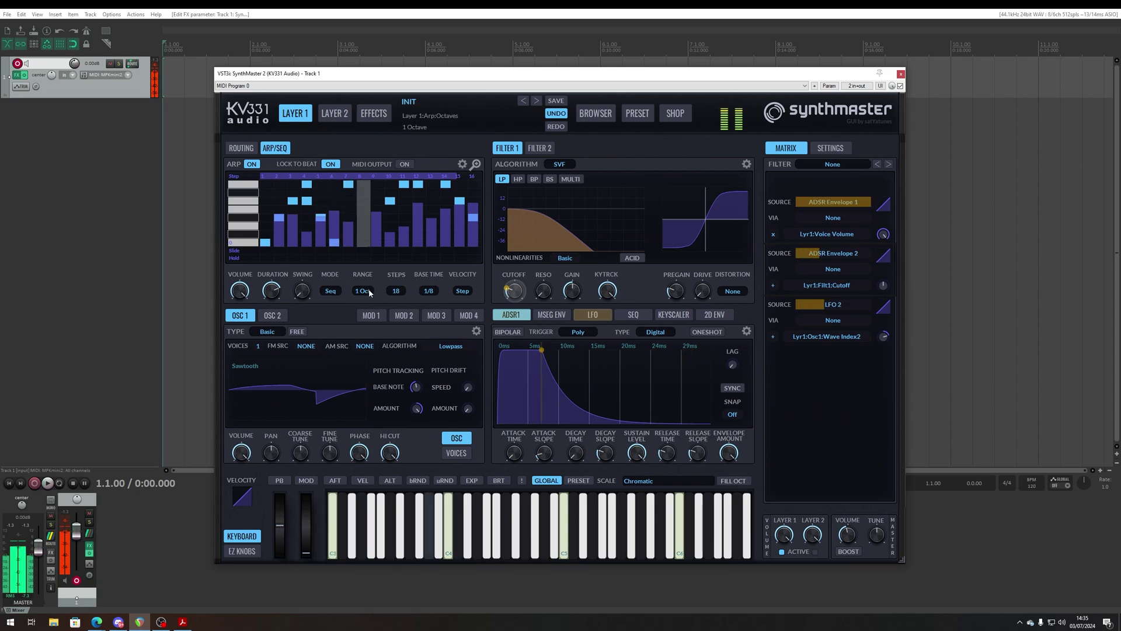
Set the recorded sequence's base time to 1/16 and add some swing to the arpeggiator
left_click(428, 291)
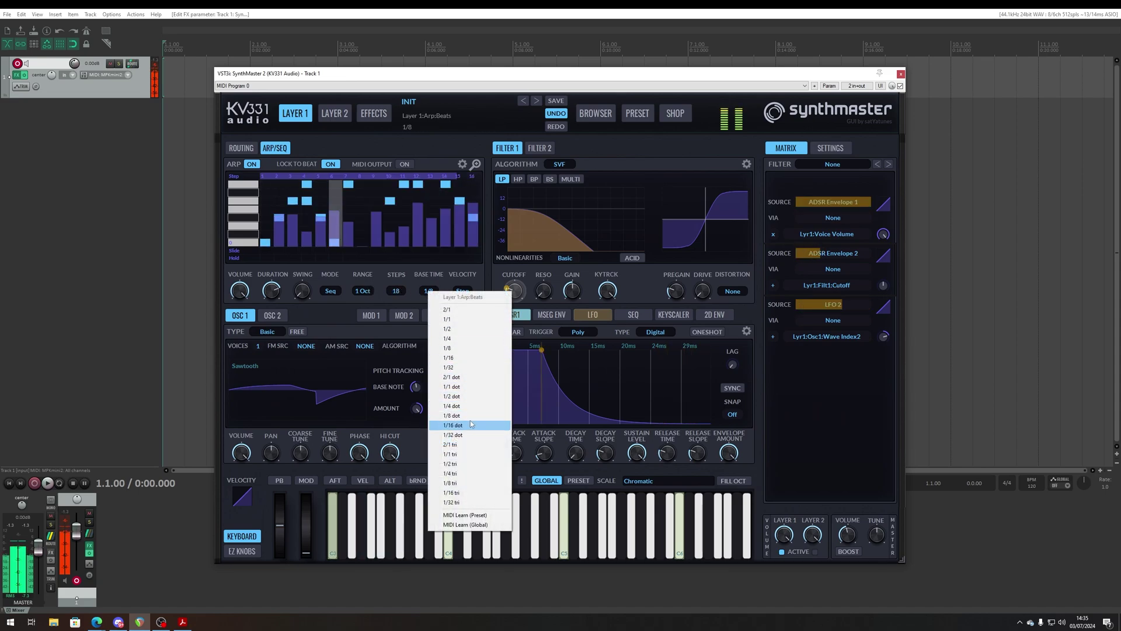
left_click(465, 358)
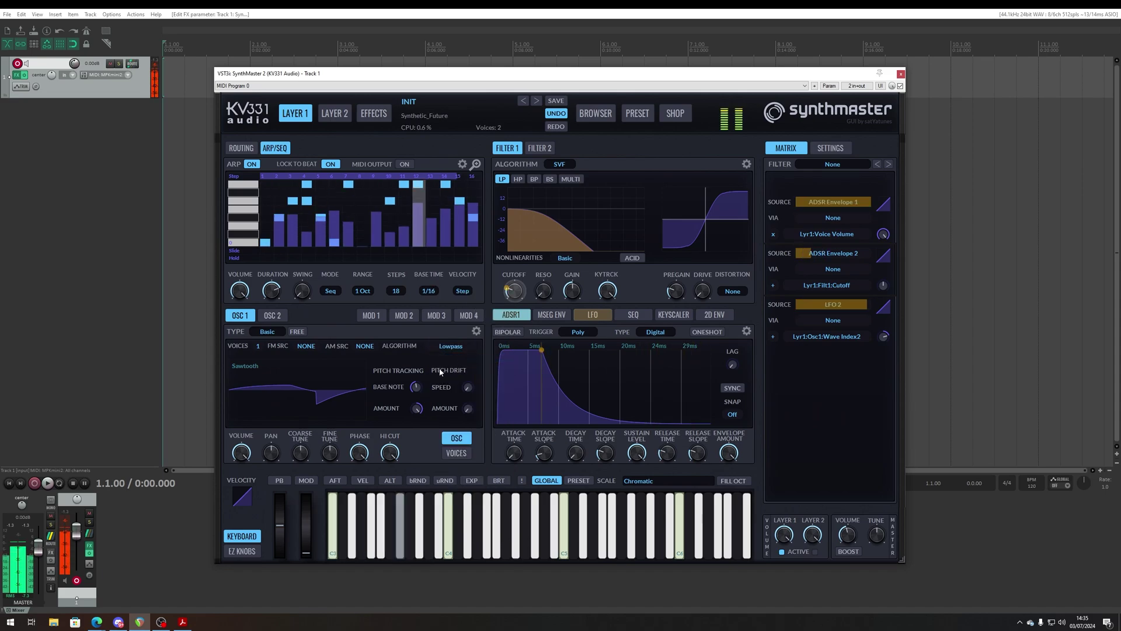
left_click(314, 271)
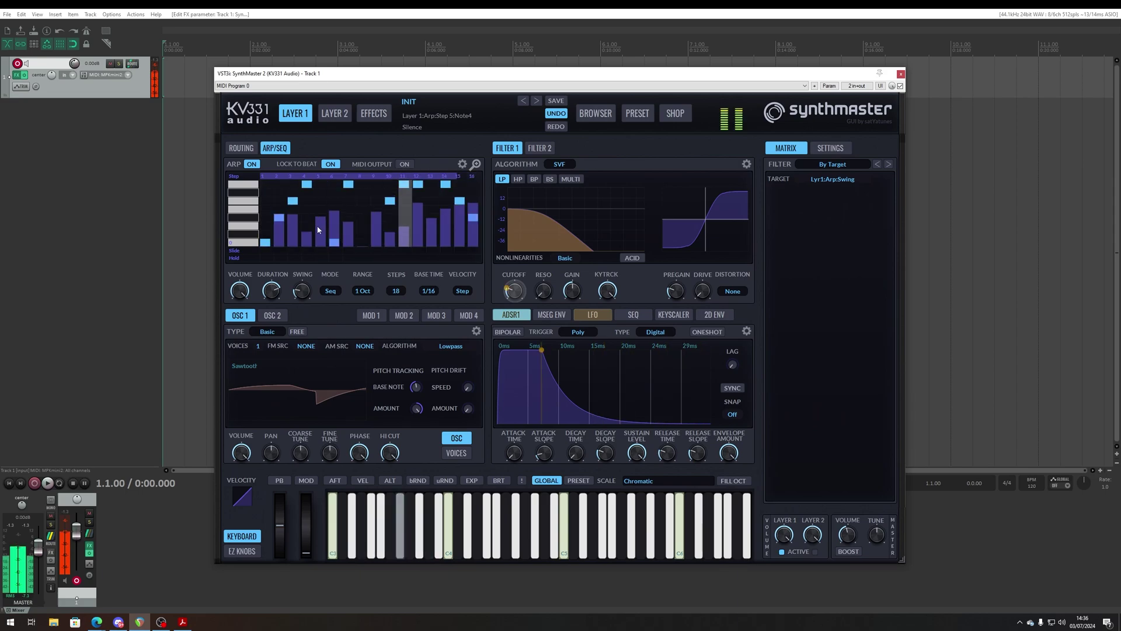
mouse_move(246, 299)
left_mouse_down()
mouse_move(231, 391)
mouse_move(229, 311)
left_mouse_up()
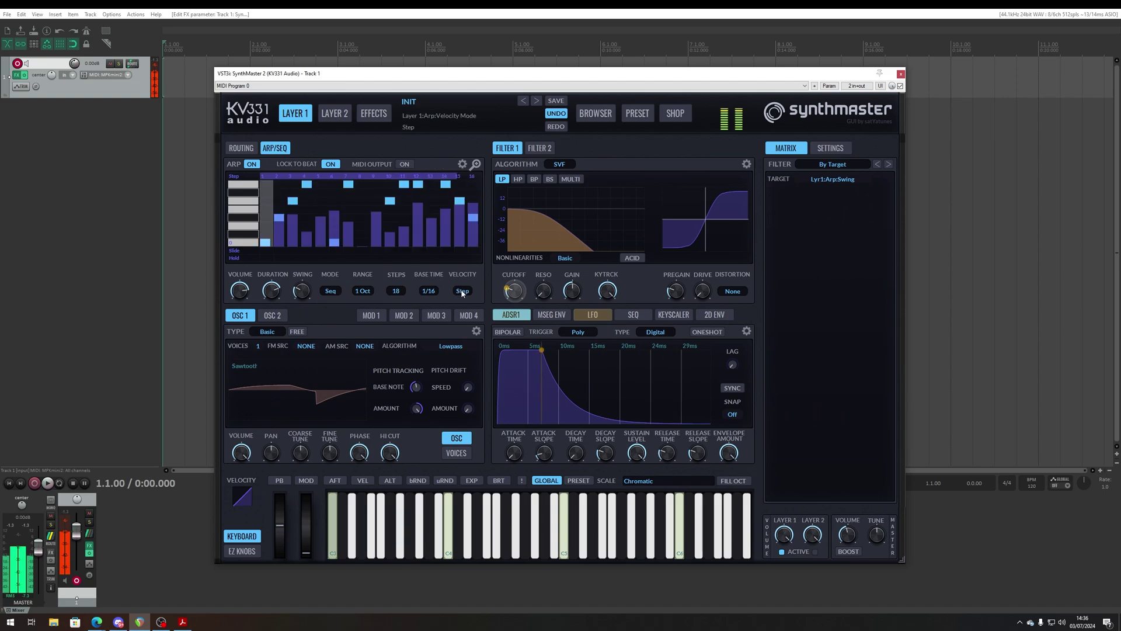
Examine the arpeggiator's available modes and its settings for resetting, copying, importing a MIDI sequence and loading presets
left_click(338, 291)
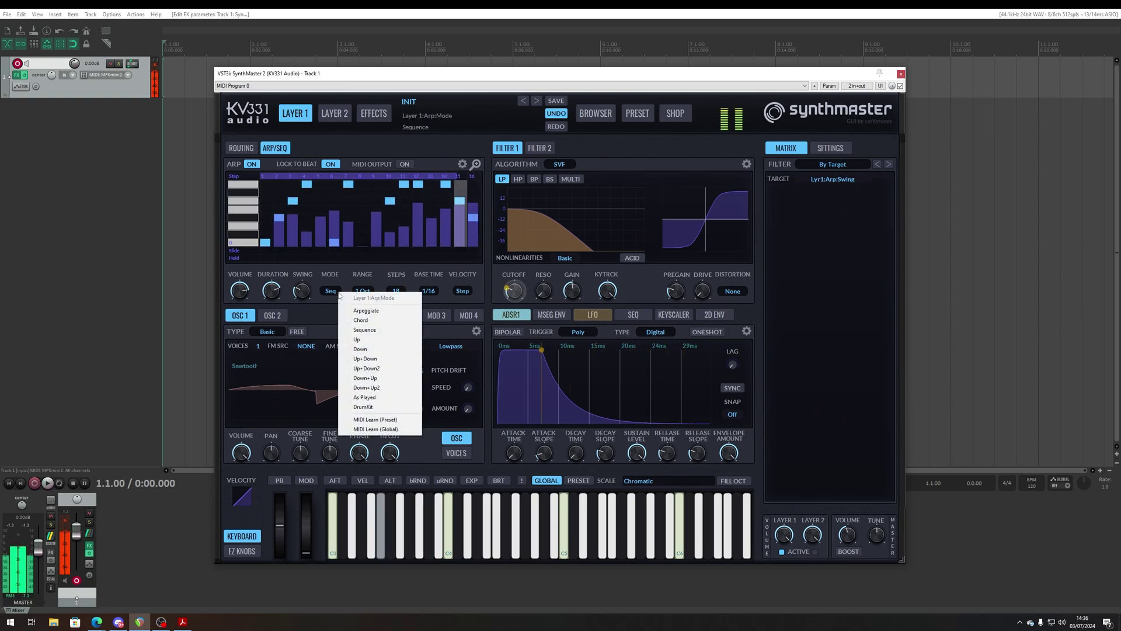
left_click(430, 154)
left_click(399, 166)
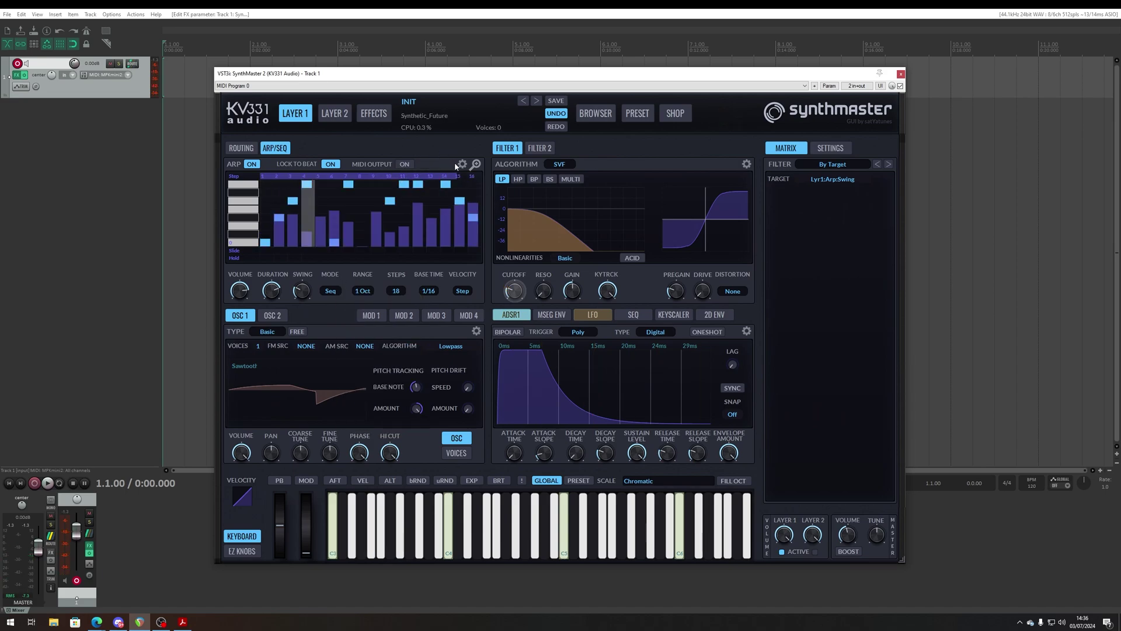
left_click(462, 165)
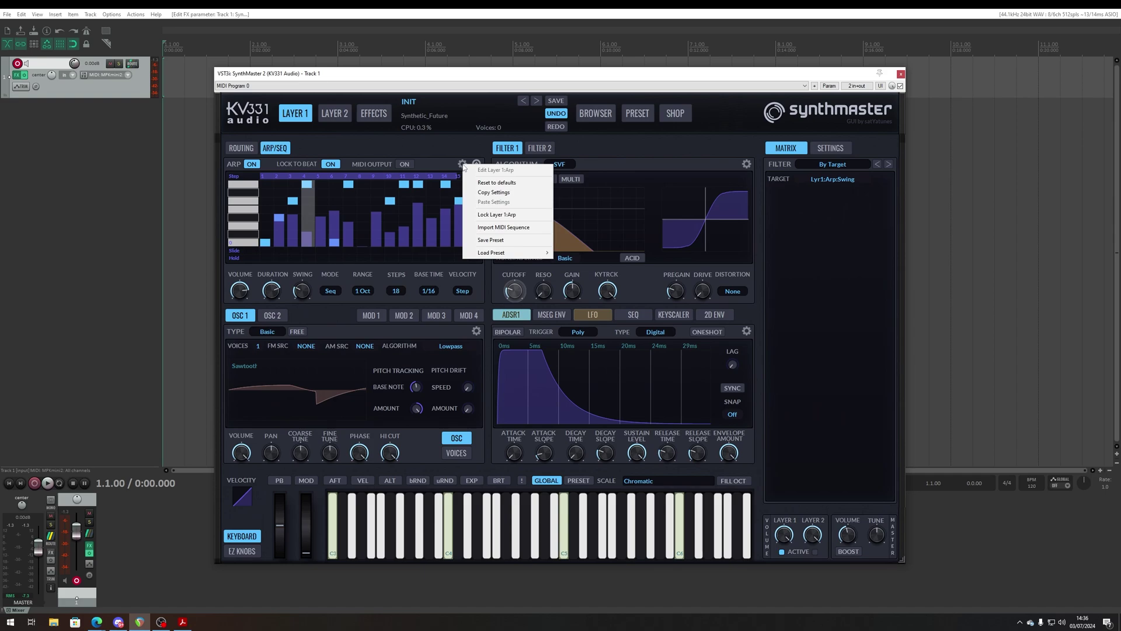
left_click(430, 153)
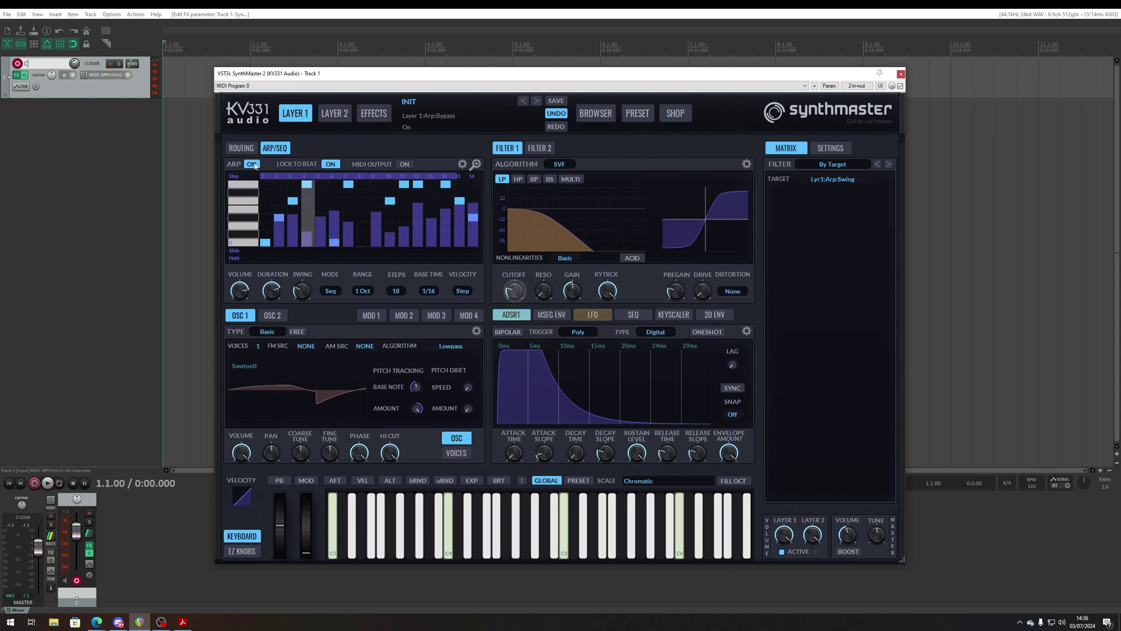
left_click(330, 291)
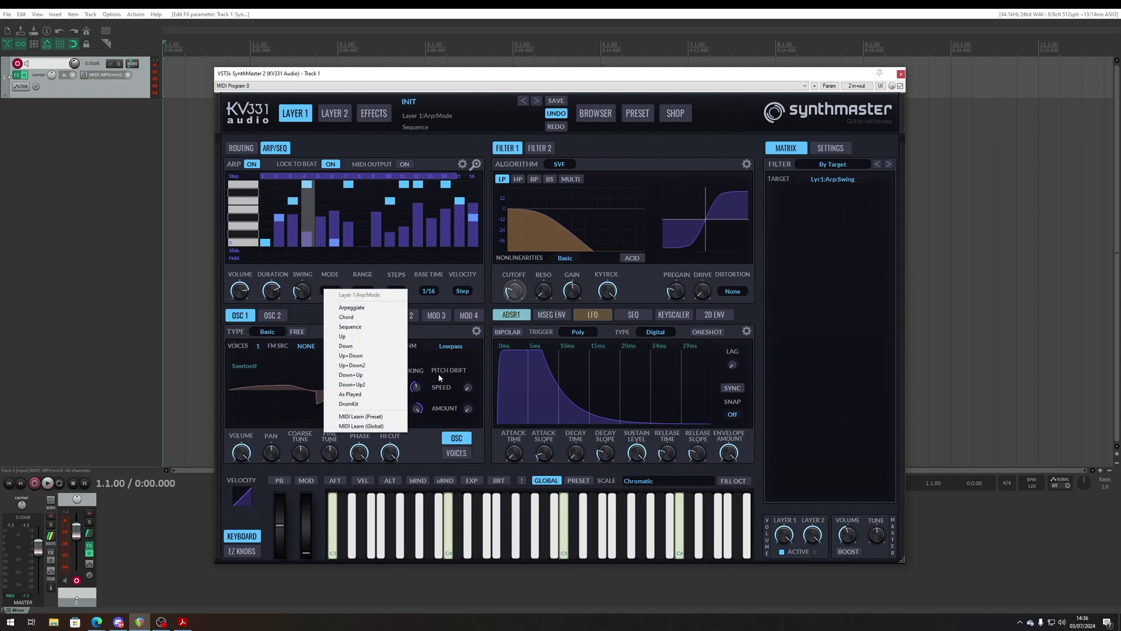
left_click(405, 268)
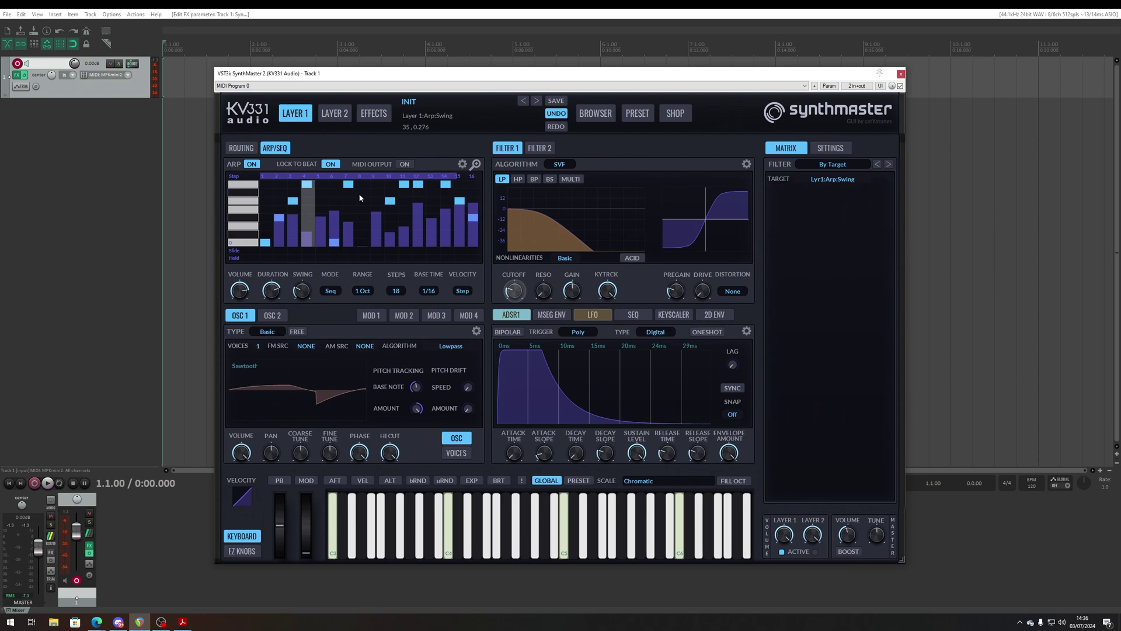
Reload the INIT preset and set the preset browser's type, author and bank filters to (All)
left_click(595, 113)
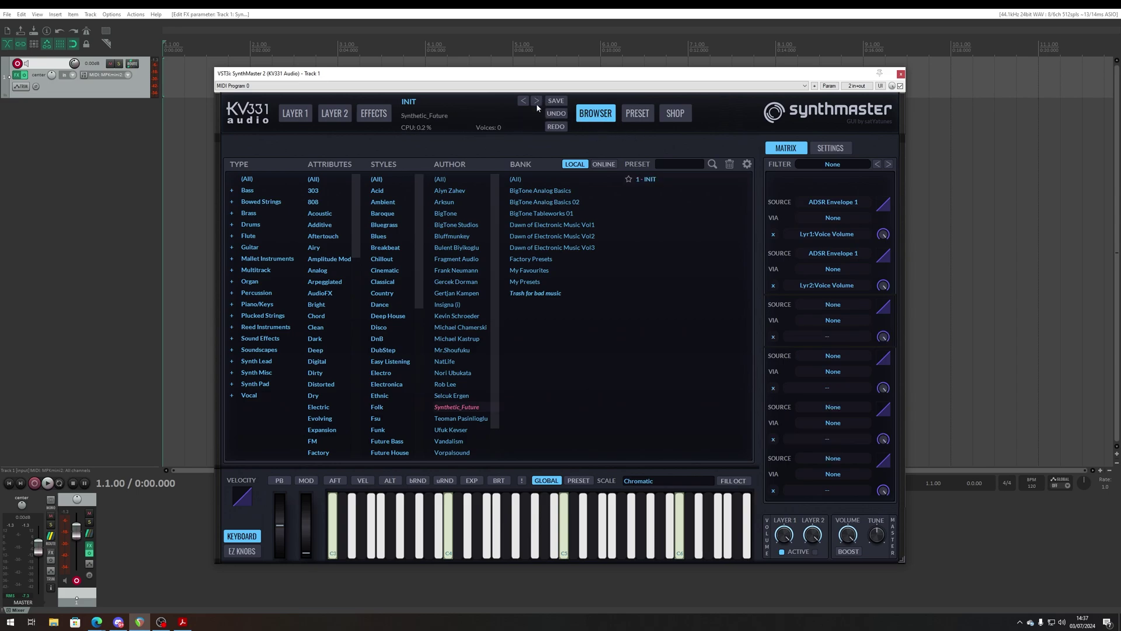
left_click(336, 122)
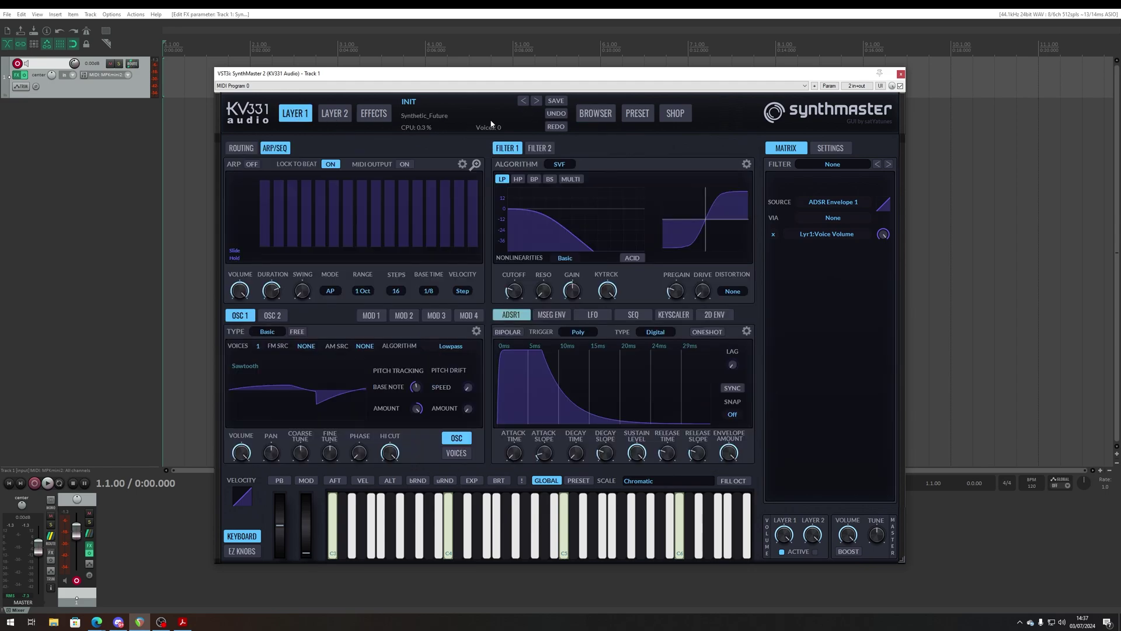
left_click(581, 113)
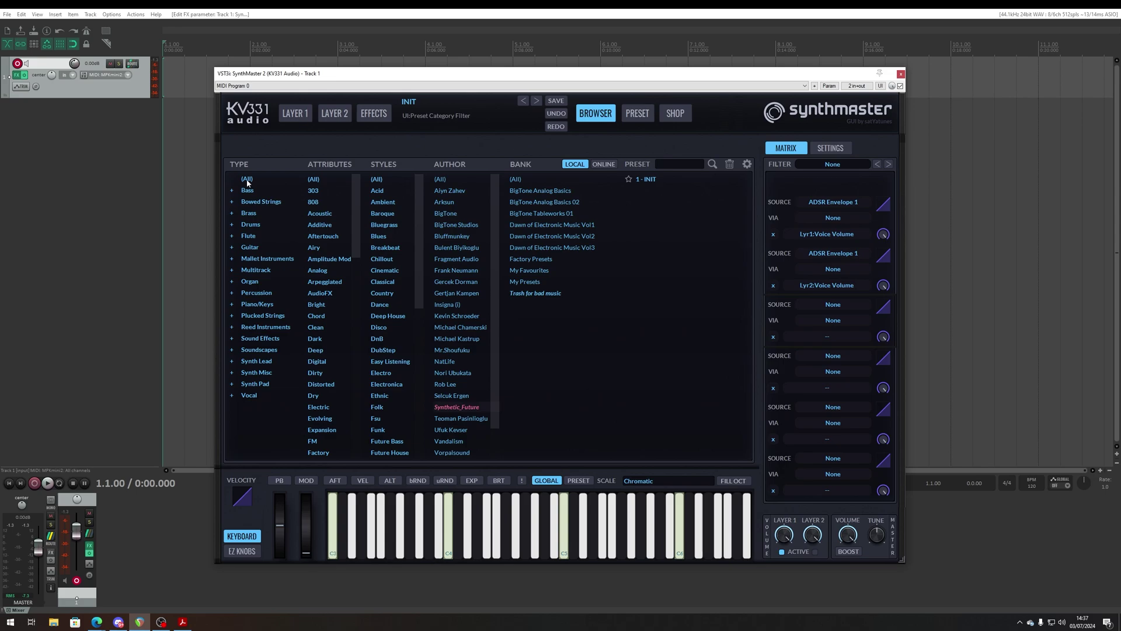
left_click(439, 179)
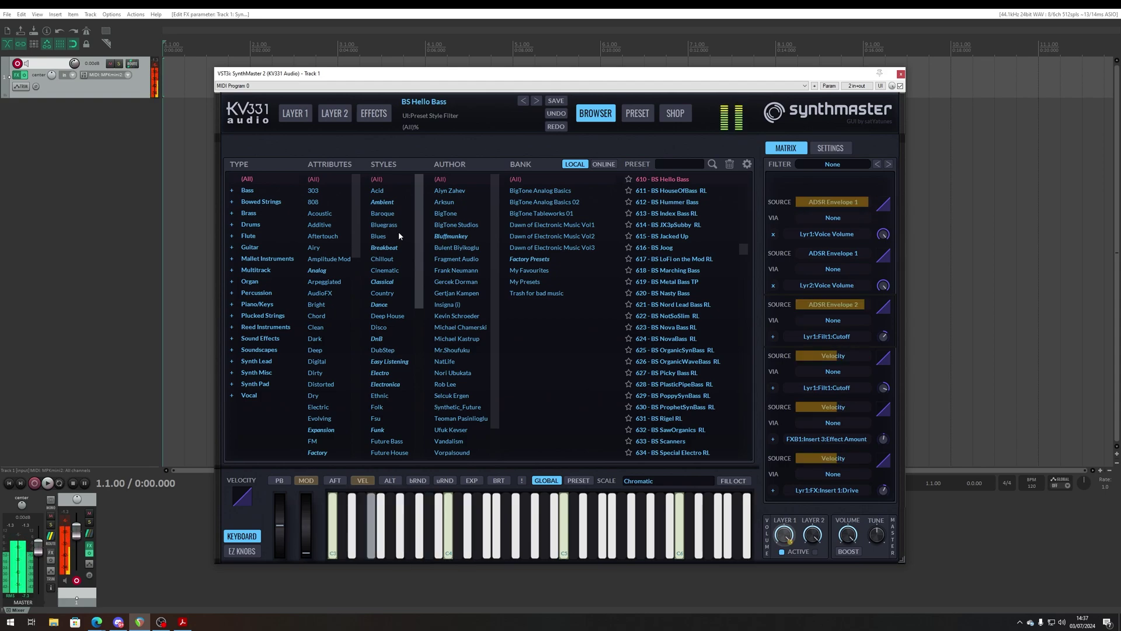
Audition the presets BS Marching Bass, BRA Retropop Brass XS and BRA SpitFire Brass from the browser
left_click(684, 271)
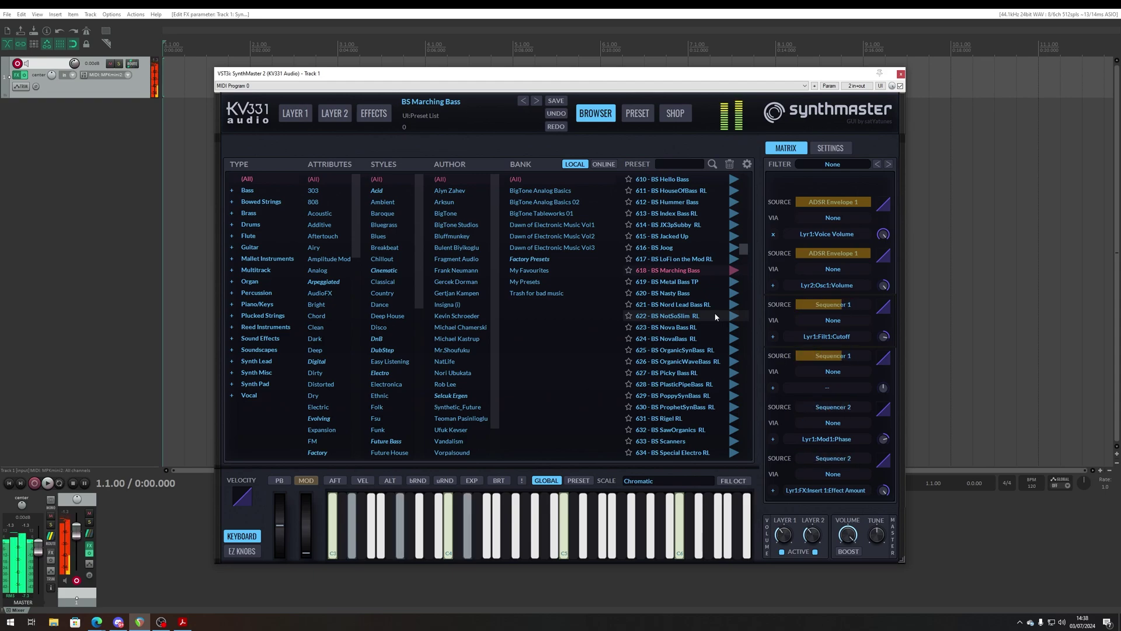
scroll(709, 304, "up", 10)
left_click(677, 236)
scroll(686, 274, "up", 7)
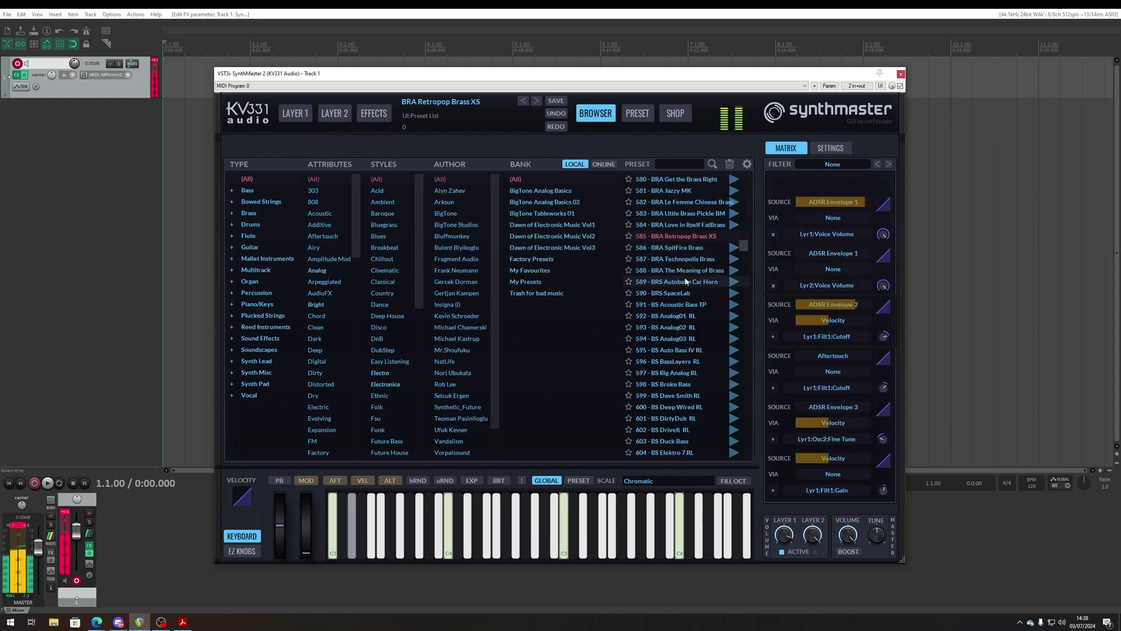
scroll(683, 266, "down", 3)
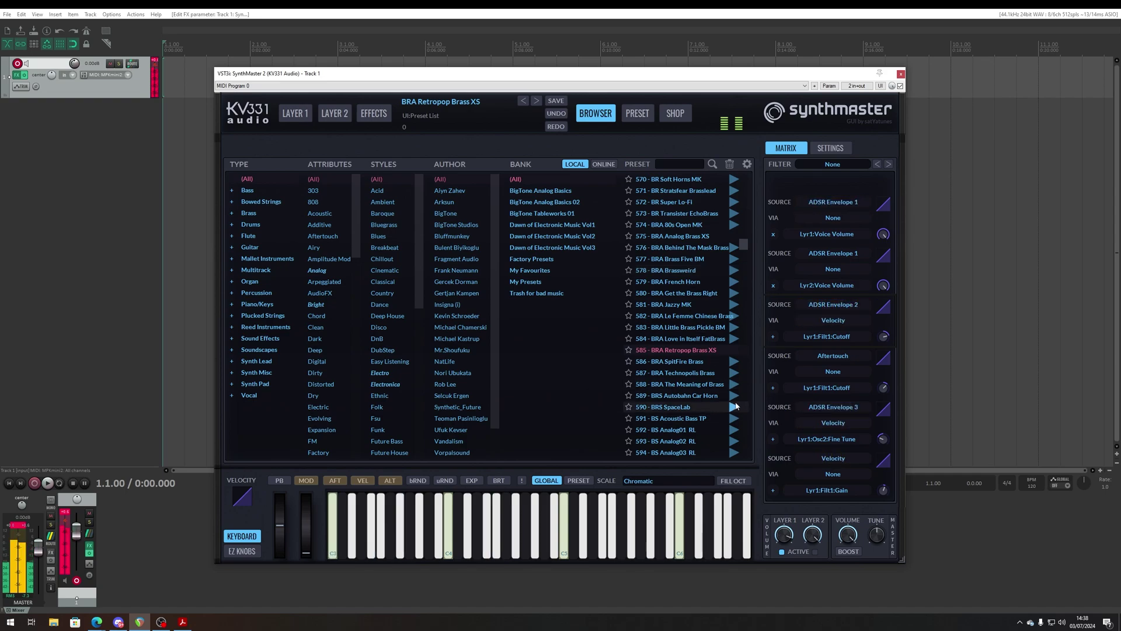
left_click(681, 361)
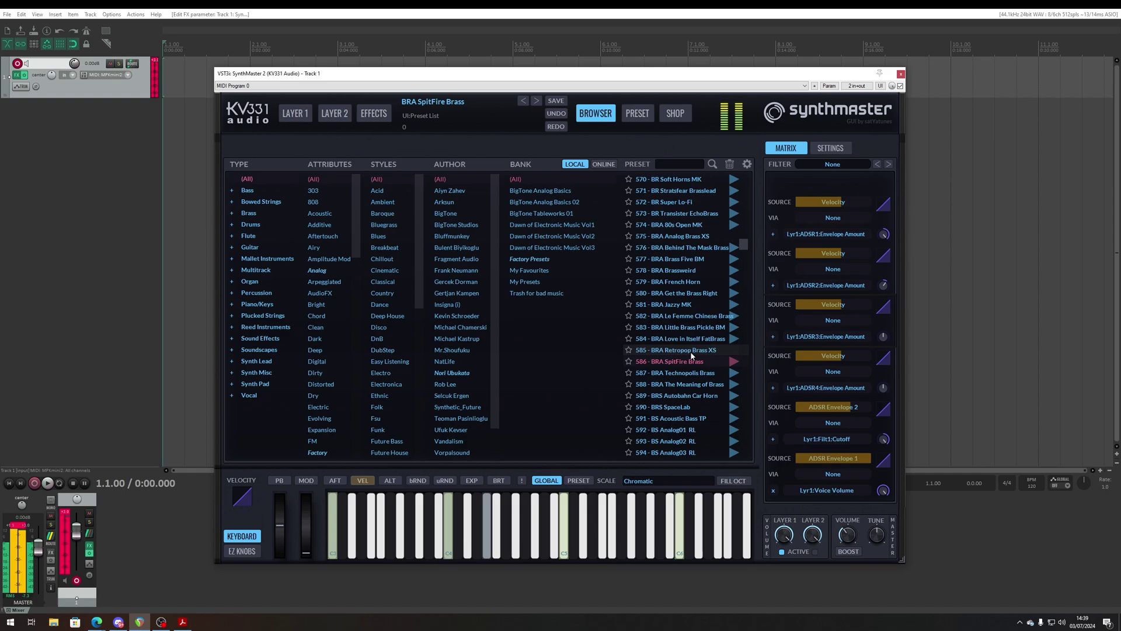
Audition the presets BRA 80s Open MK, BASS Joog2 and BAS Retro Vowels XS
left_click(683, 225)
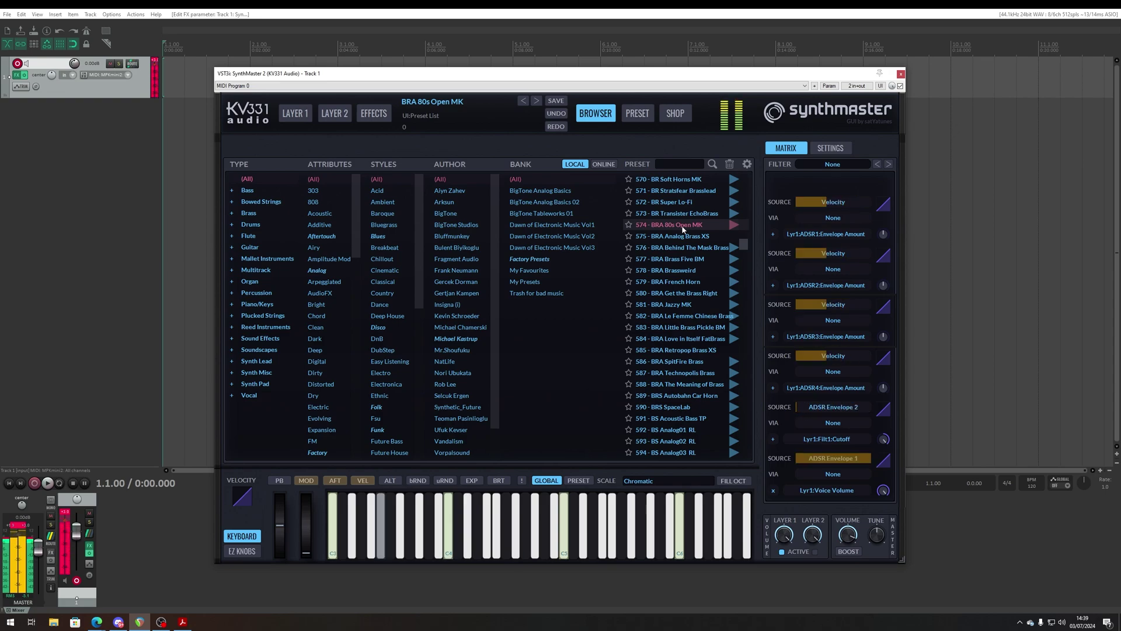
key("alt+Tab")
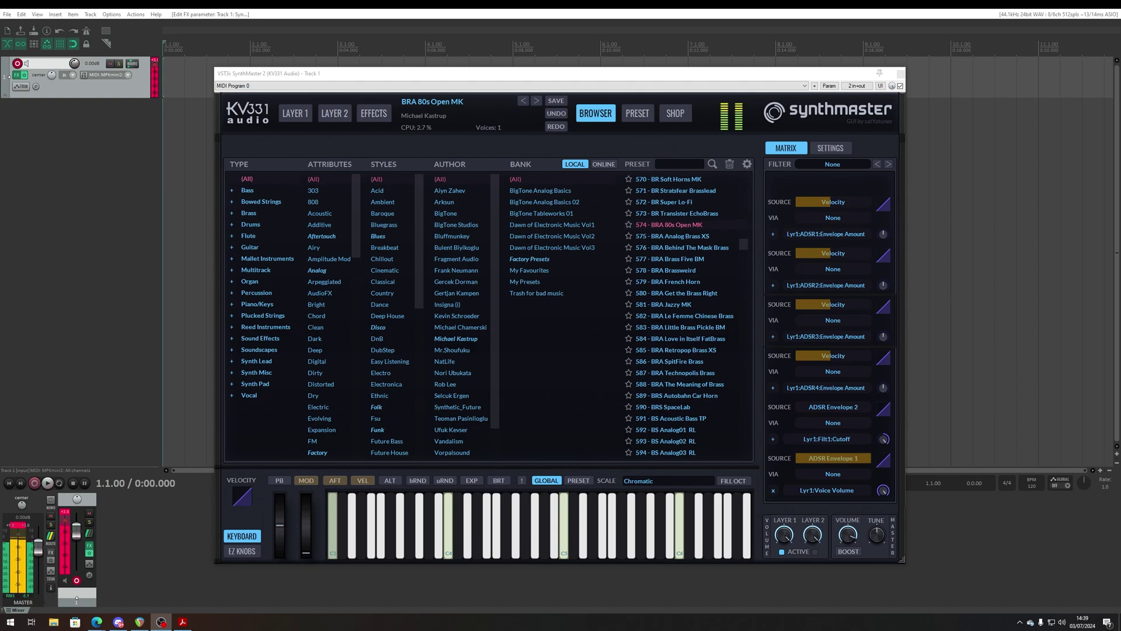
scroll(712, 283, "up", 10)
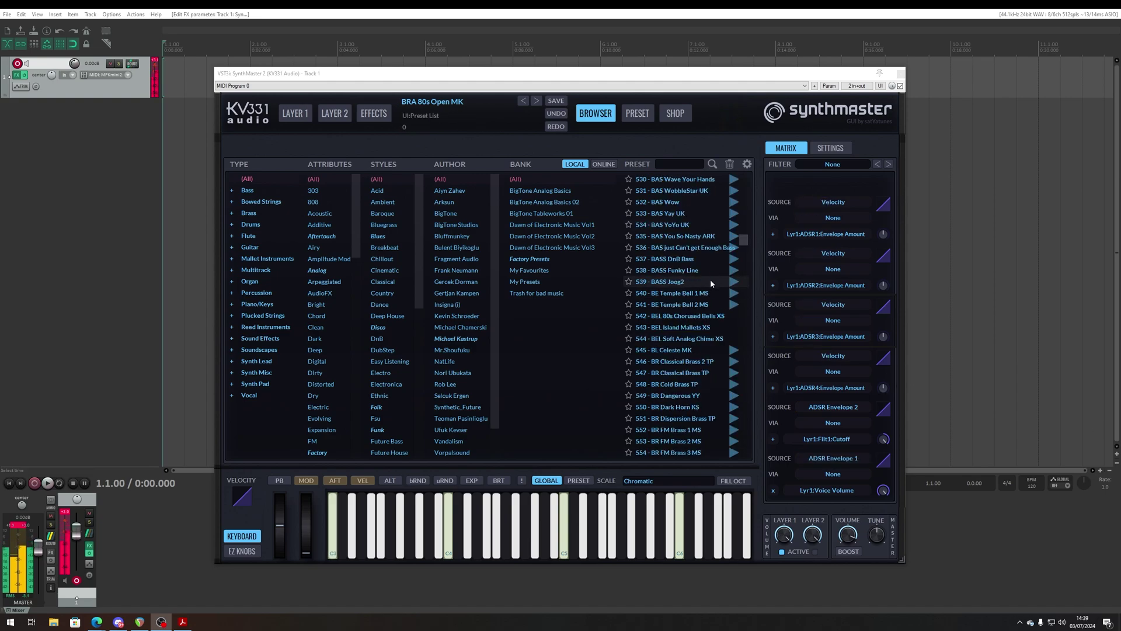
left_click(711, 283)
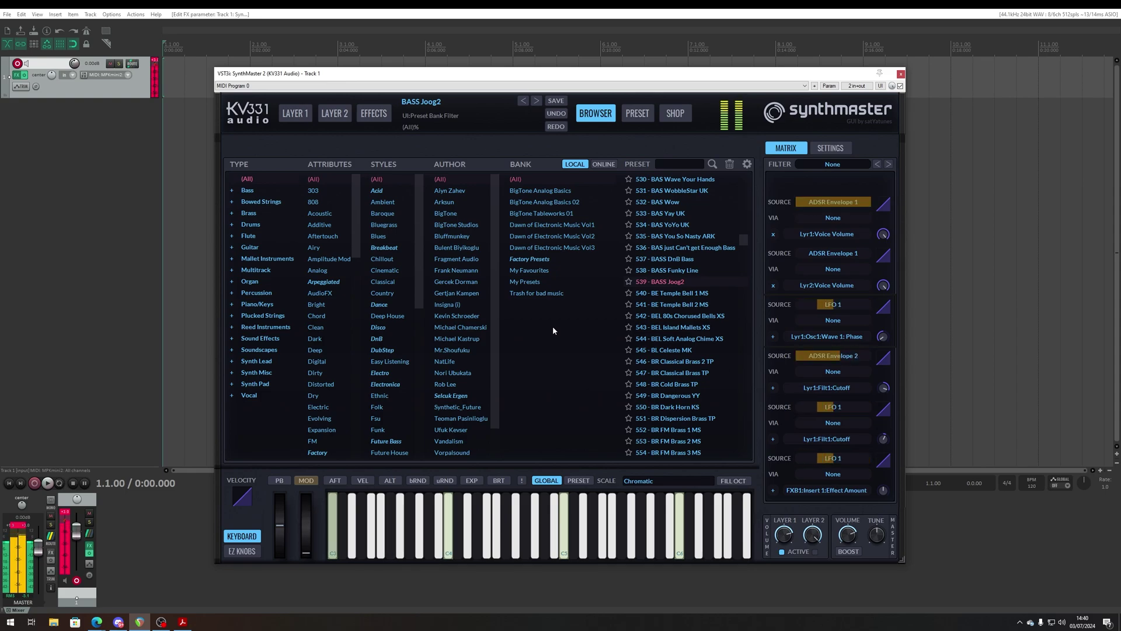
scroll(683, 263, "up", 13)
left_click(694, 202)
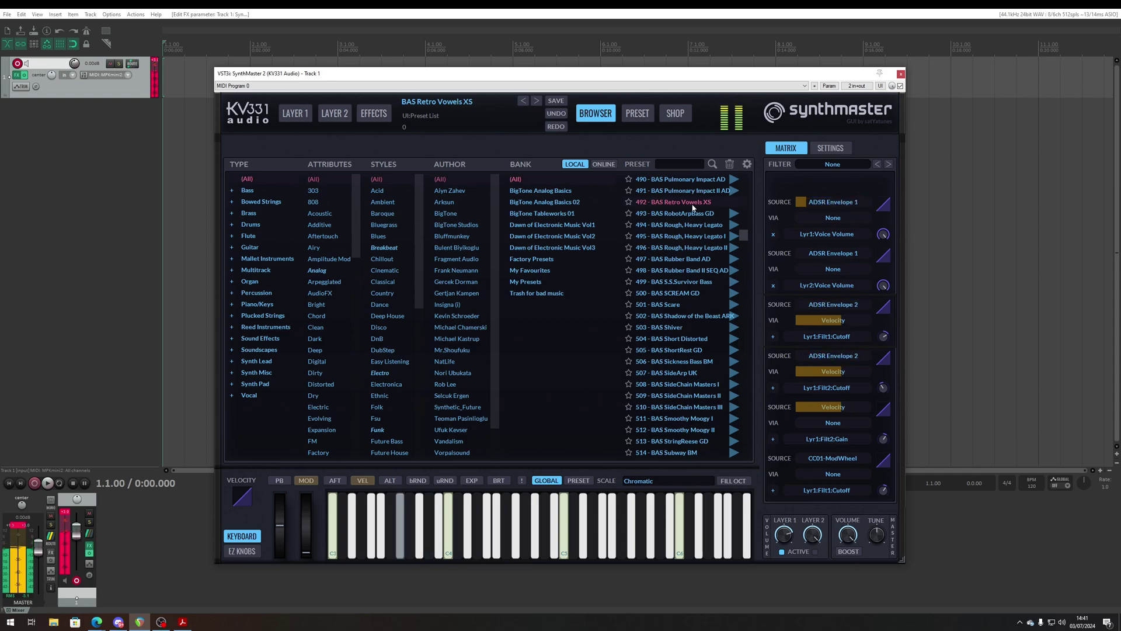
Audition ARP Space Station I, LD Taken (i), PD Fantasia MK and SEQ Dreams Always Same1, and load the DRM Grrrroove preset
left_click(694, 214)
scroll(694, 215, "up", 15)
left_click(694, 214)
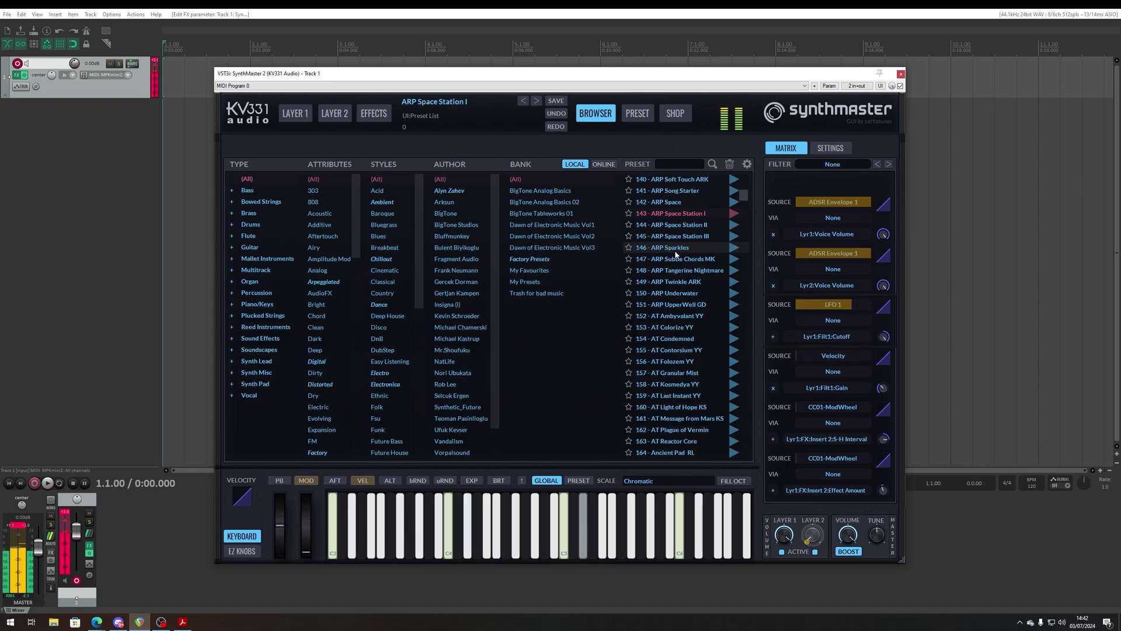
scroll(678, 252, "up", 10)
left_click(680, 237)
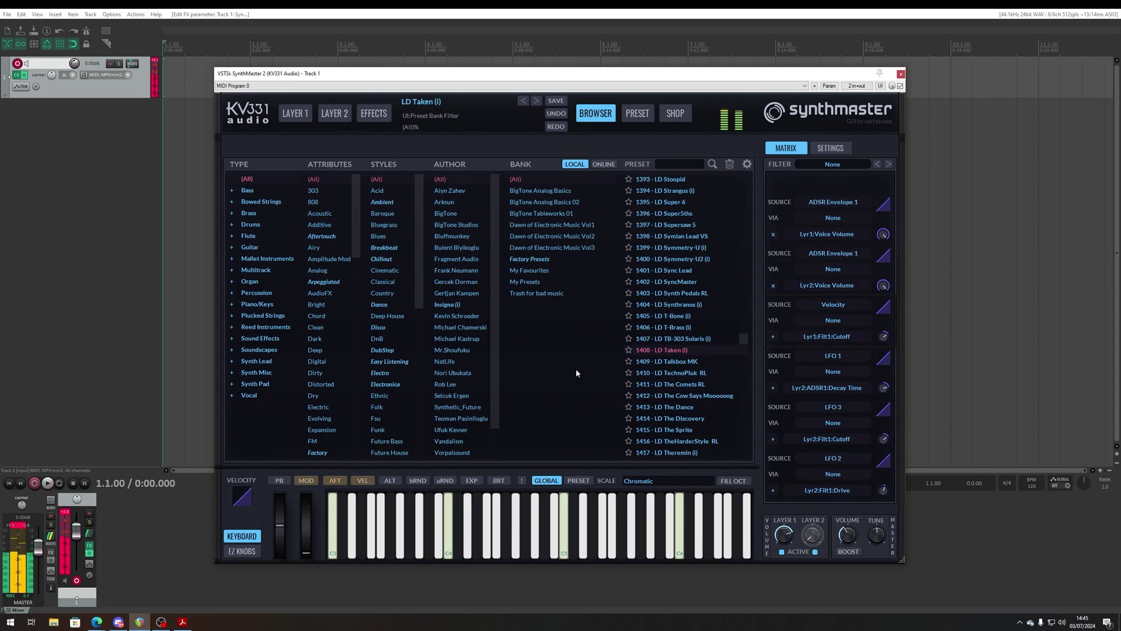
left_click(657, 283)
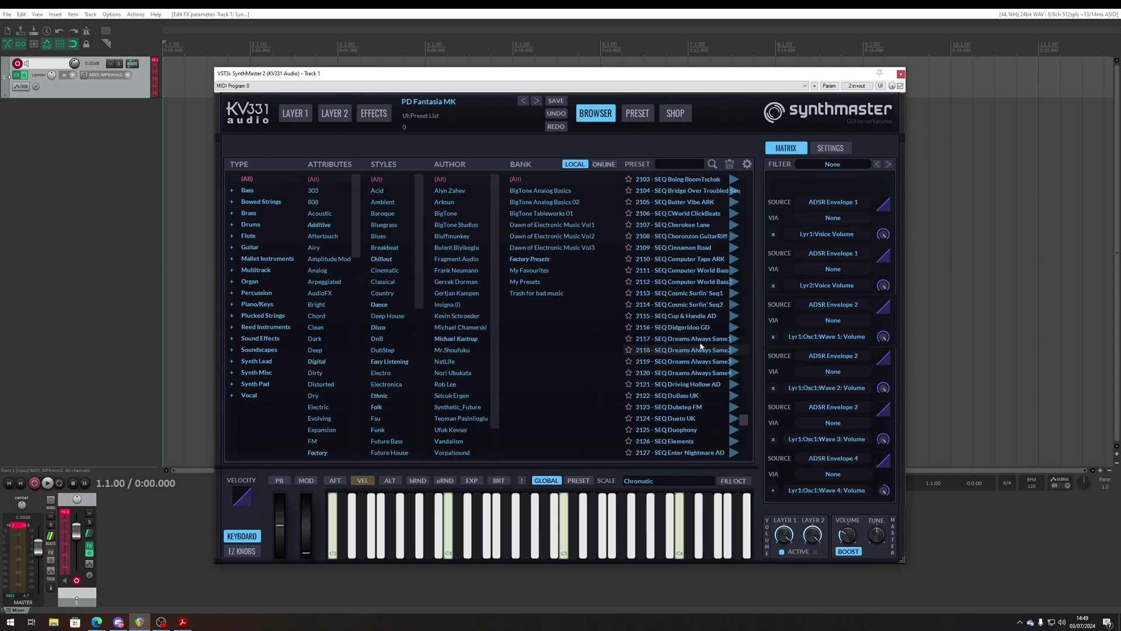
left_click(699, 340)
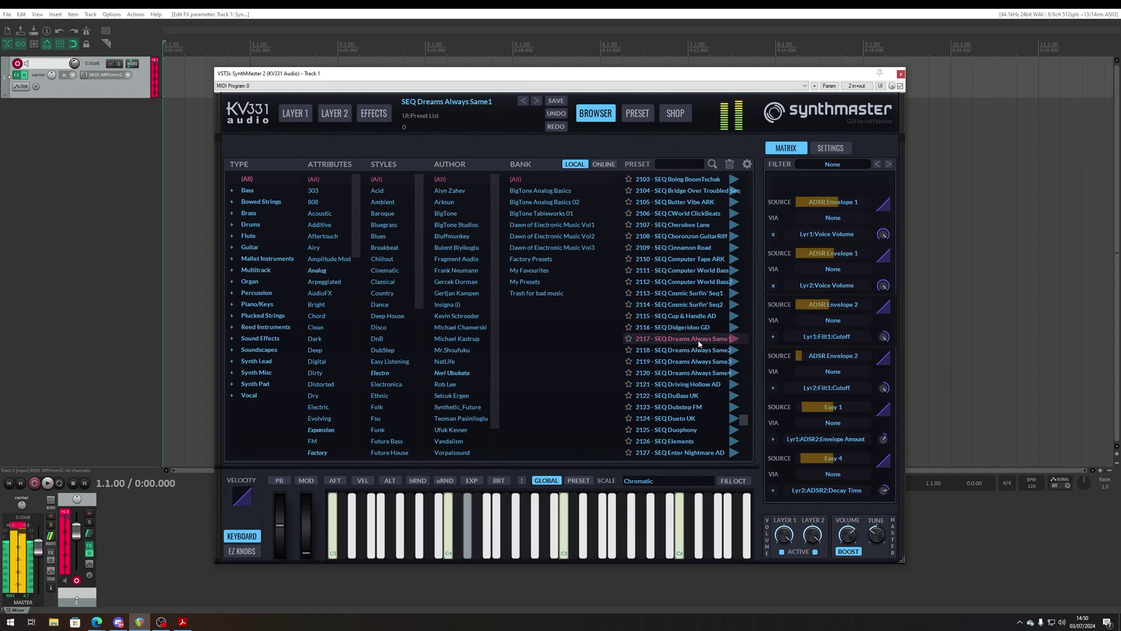
scroll(673, 384, "down", 5)
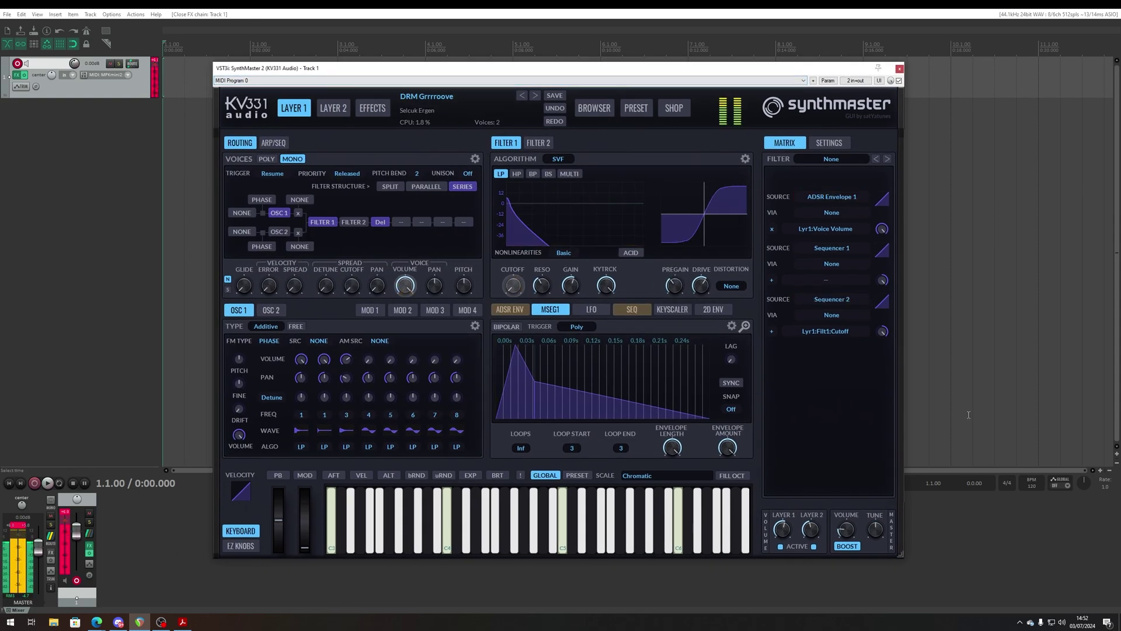
Adjust the master volume and display the DRM Grrrroove preset's Sequencer 1, Sequencer 2 and arpeggiator drum pattern
left_click(852, 530)
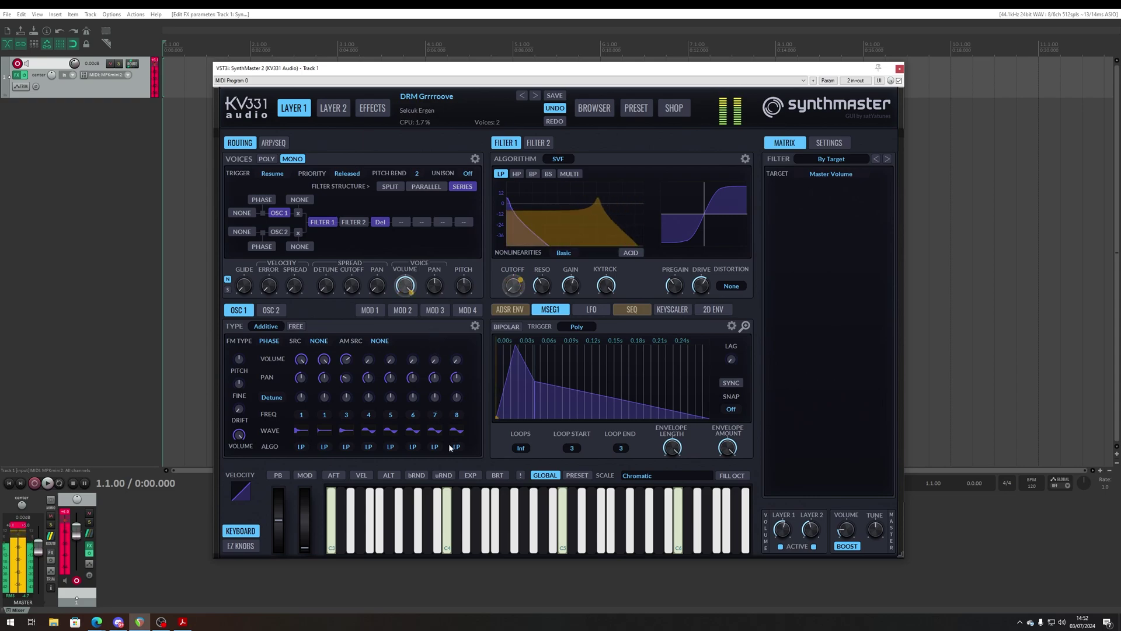
mouse_move(537, 362)
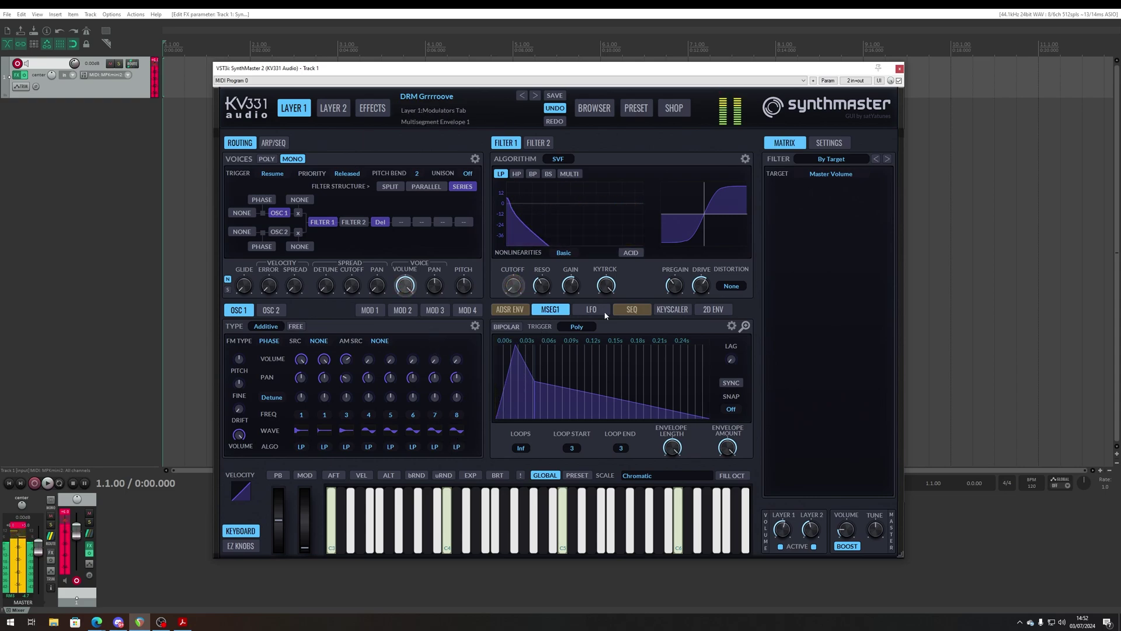
left_click(629, 310)
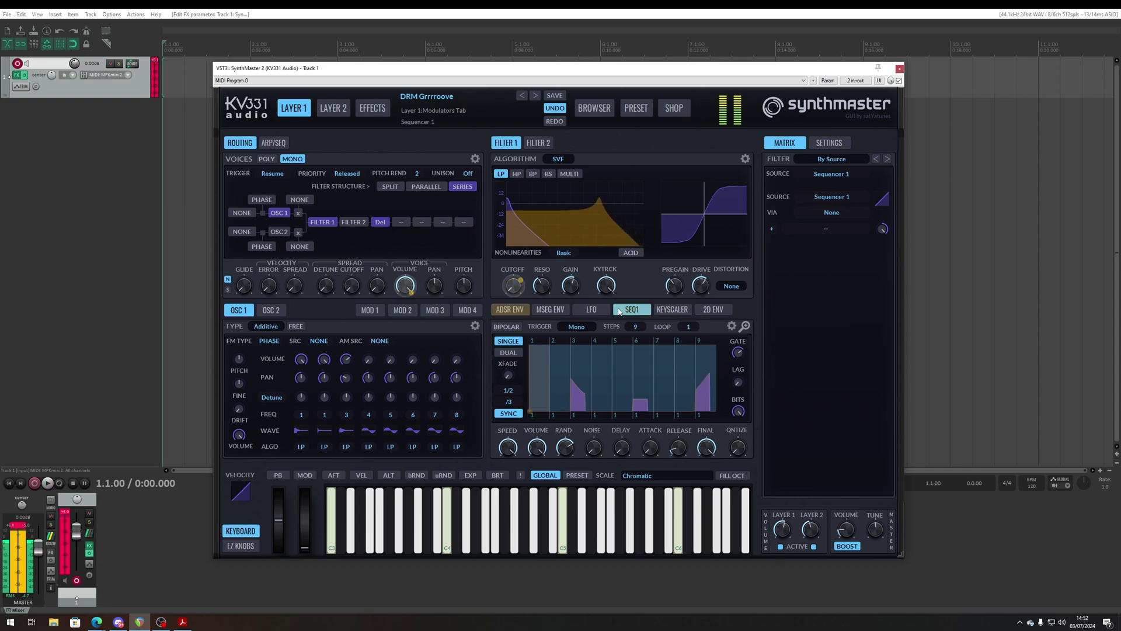
left_click(620, 310)
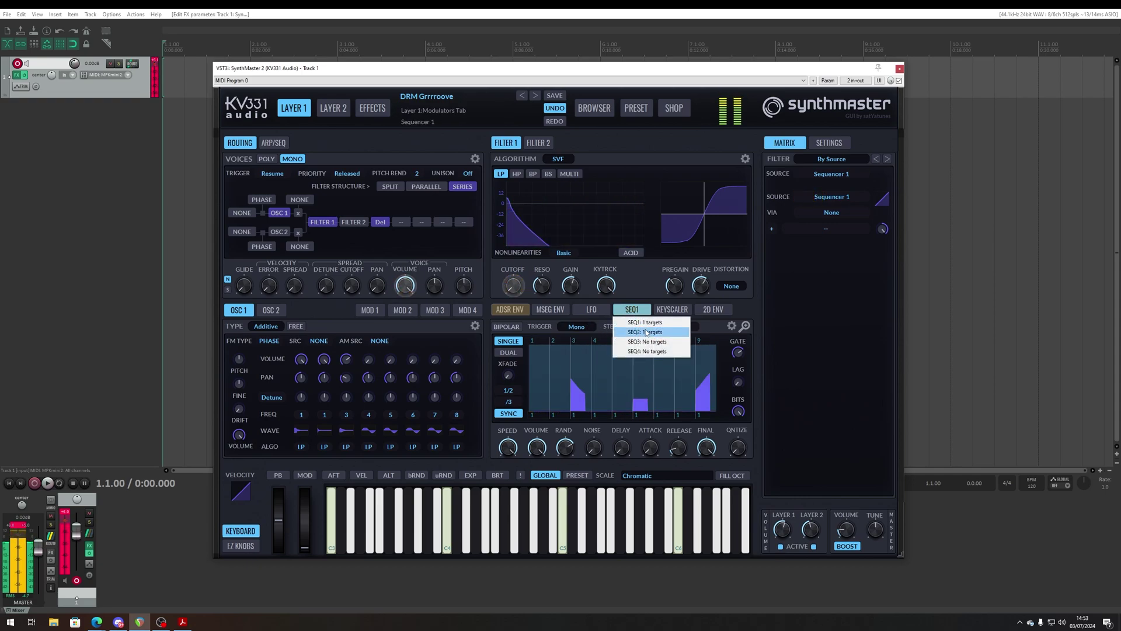
left_click(644, 332)
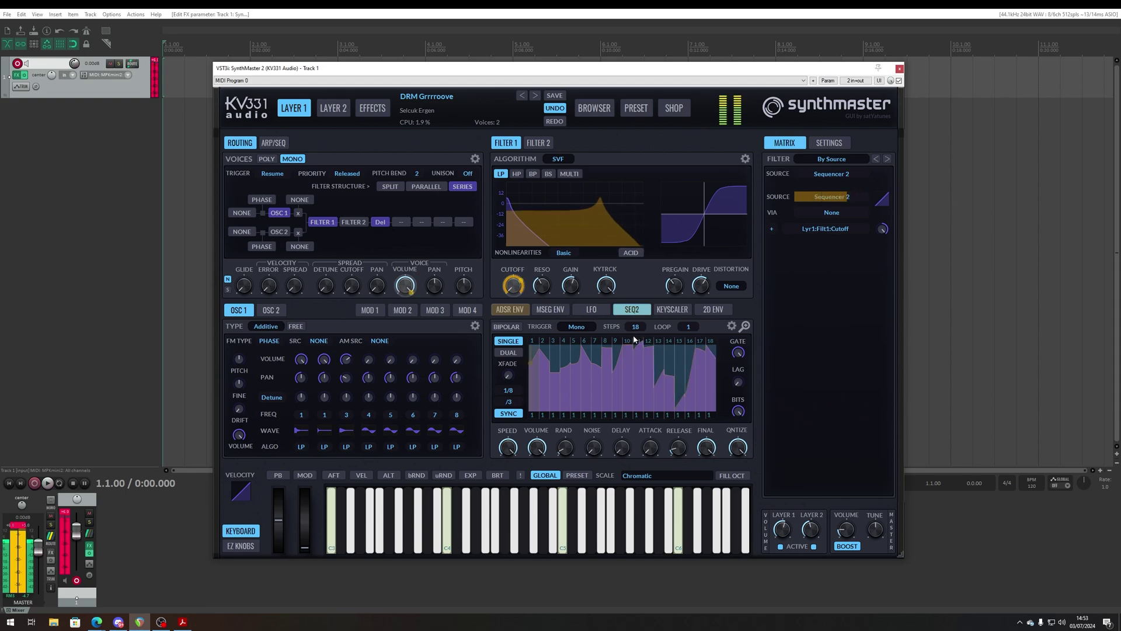
left_click(274, 144)
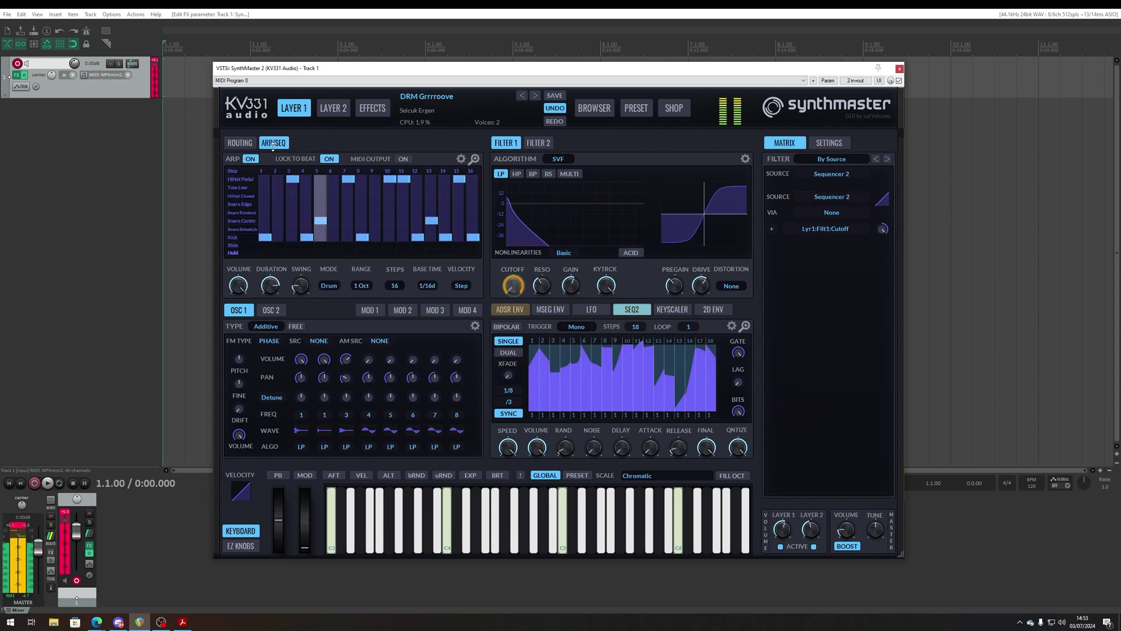